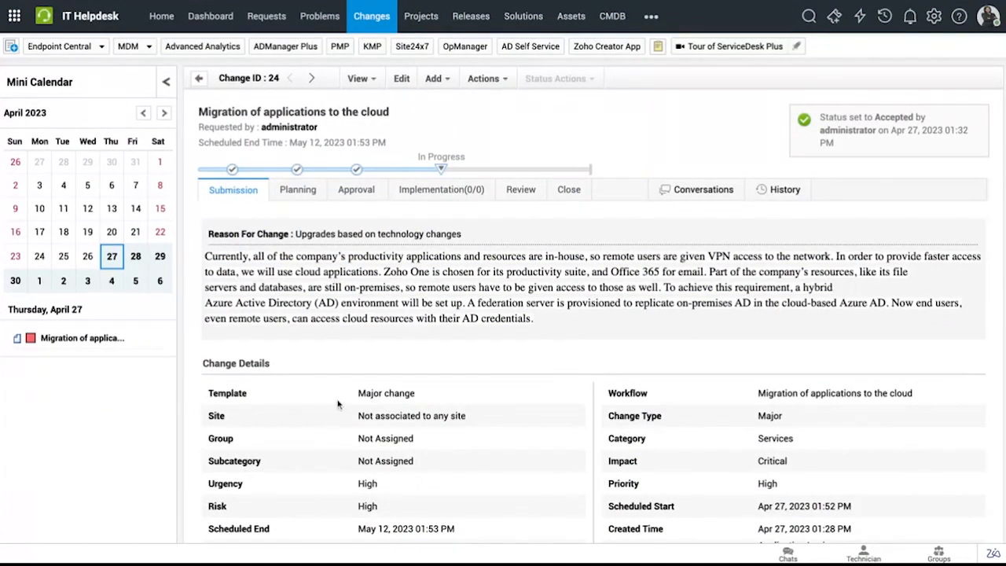
- Review the change's planning stage, including its impact, roll out plan, backout plan, check list, downtime and approvals
click(298, 191)
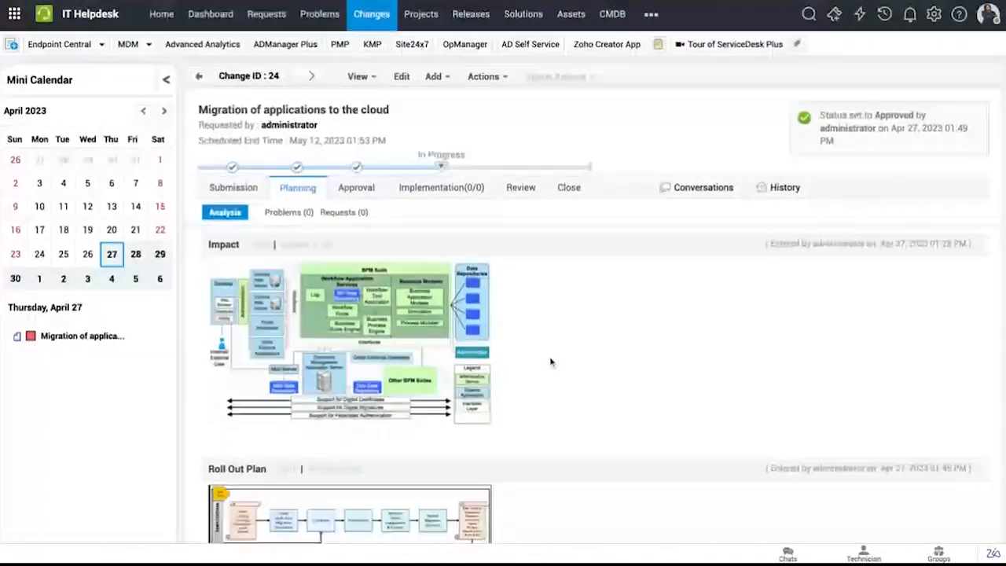
scroll(550, 361, down, 1)
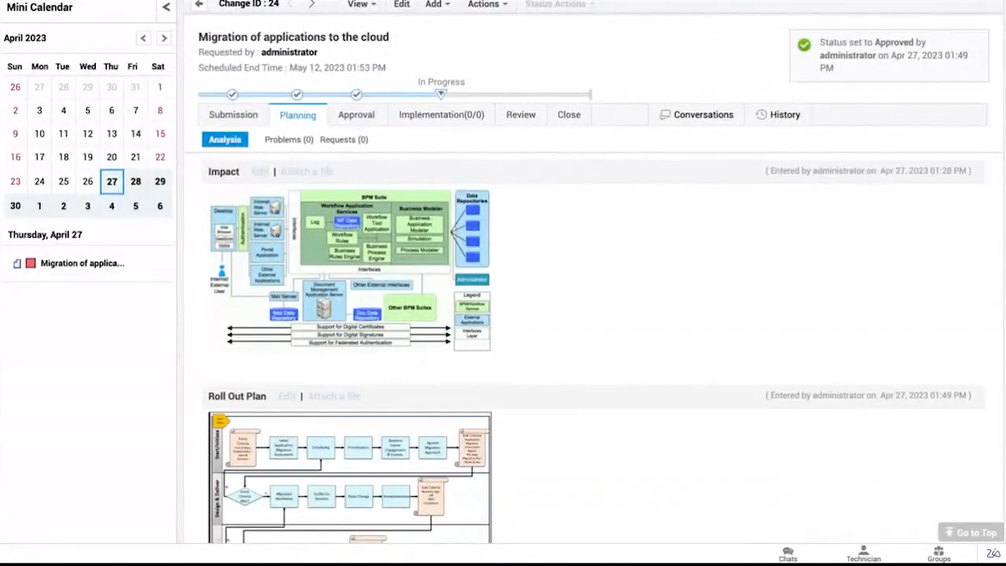
scroll(503, 315, down, 3)
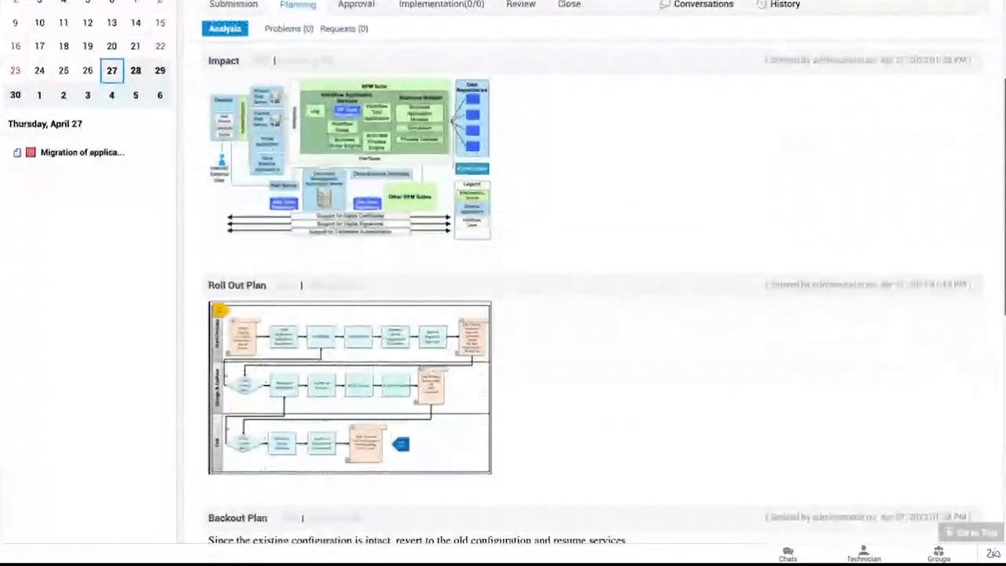
scroll(311, 319, down, 3)
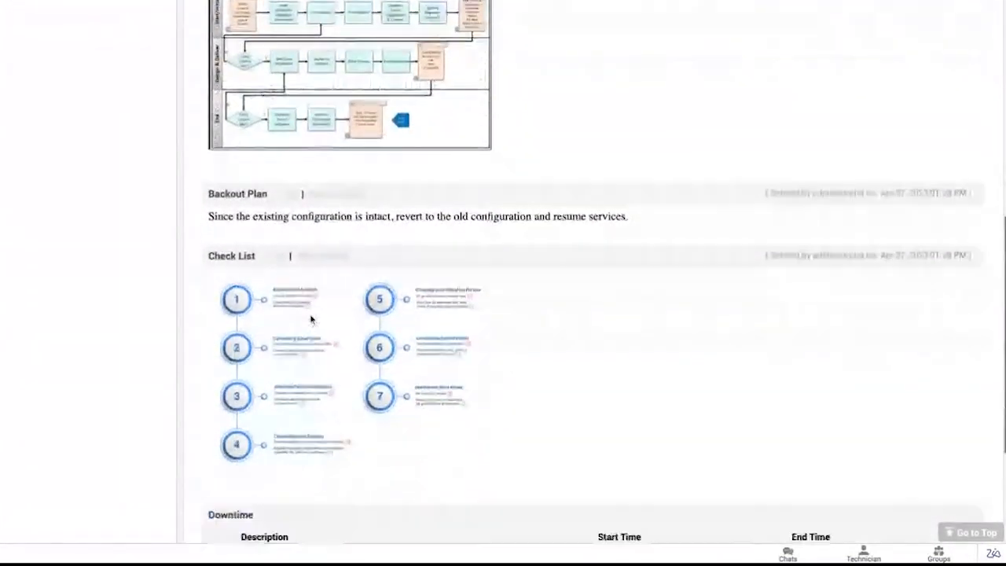
scroll(311, 319, down, 1)
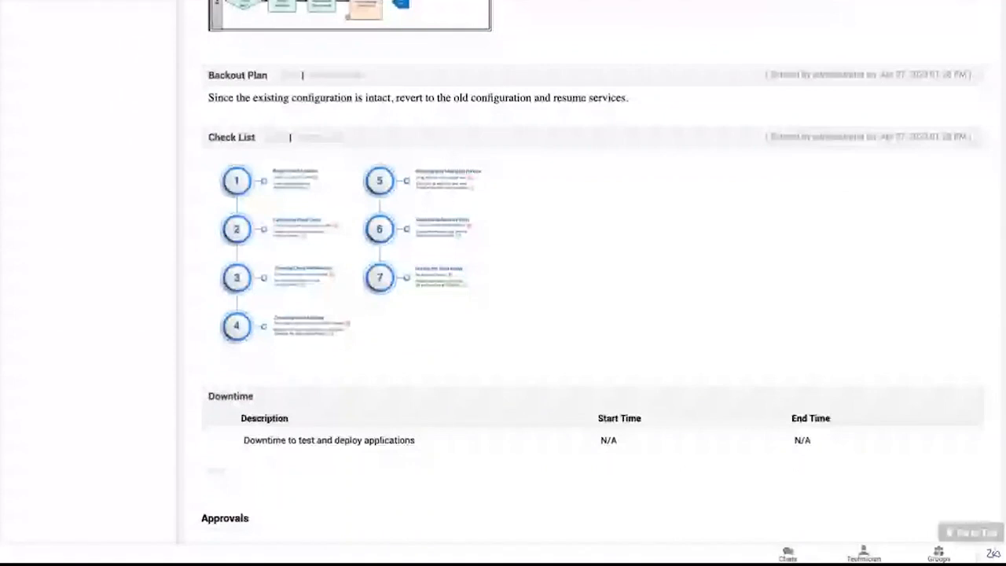
scroll(452, 412, up, 1)
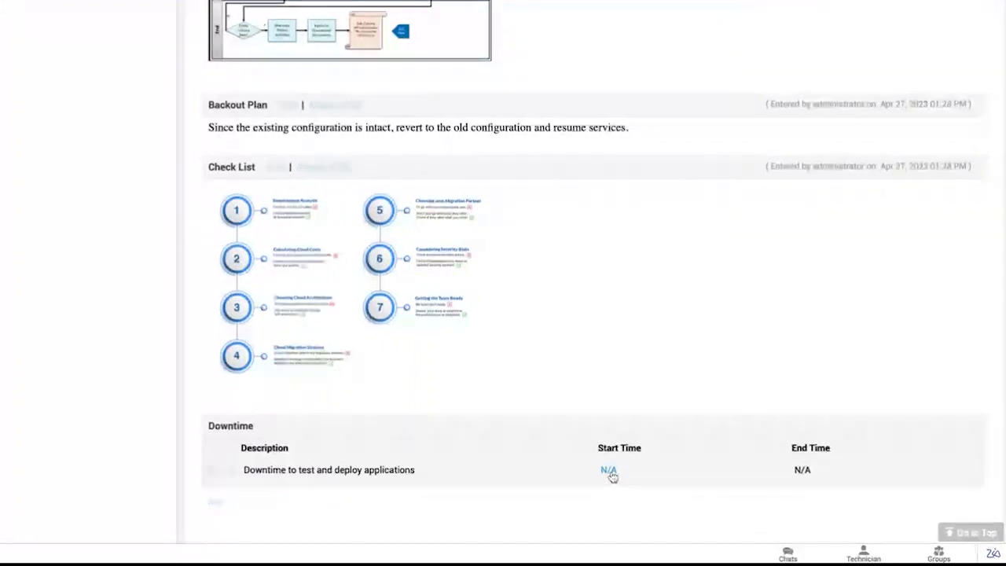
scroll(503, 283, down, 2)
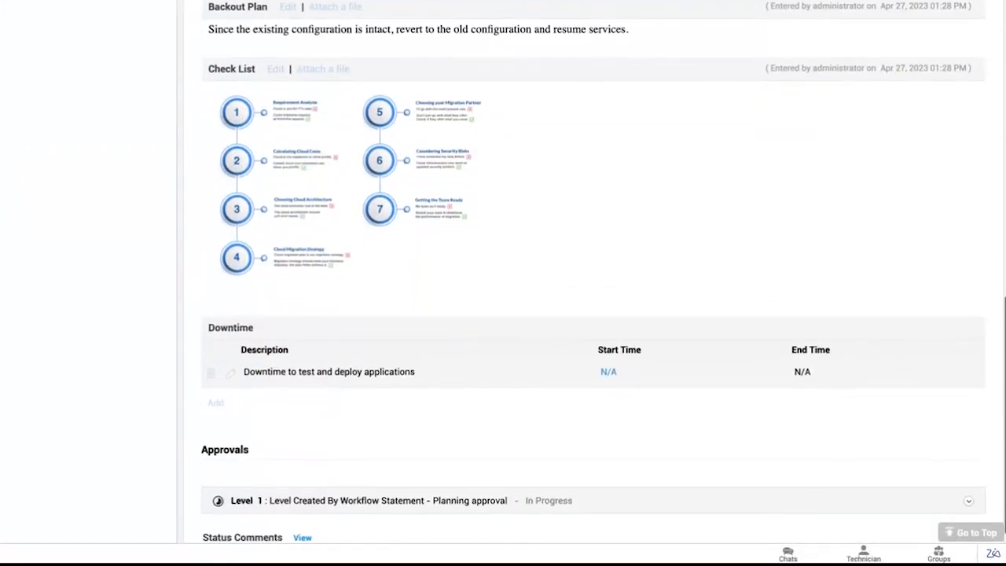
scroll(503, 283, up, 4)
scroll(555, 381, up, 5)
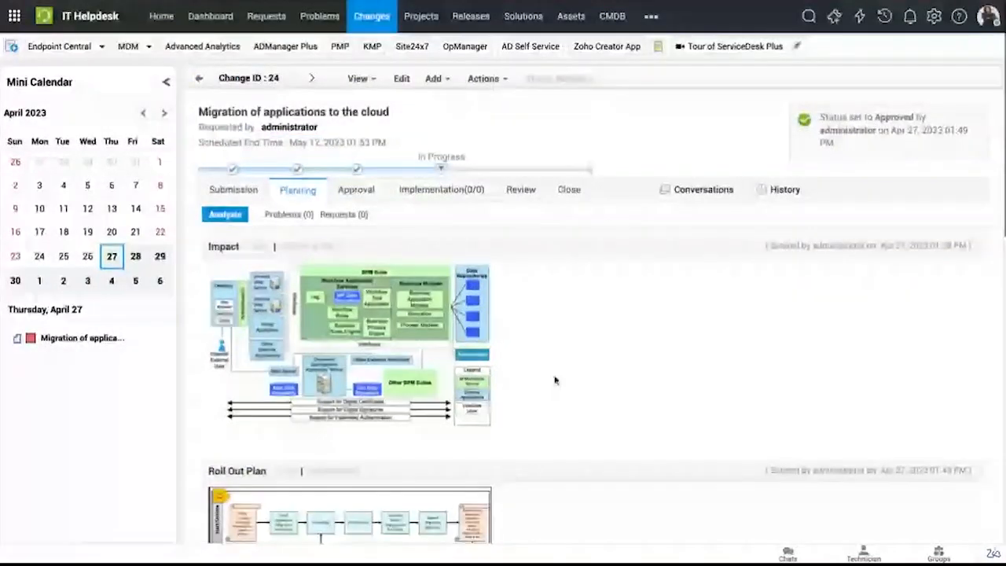
- View the approvers under the Level 1 CAB Approval in the change's approval stage, and collapse the level again
click(356, 191)
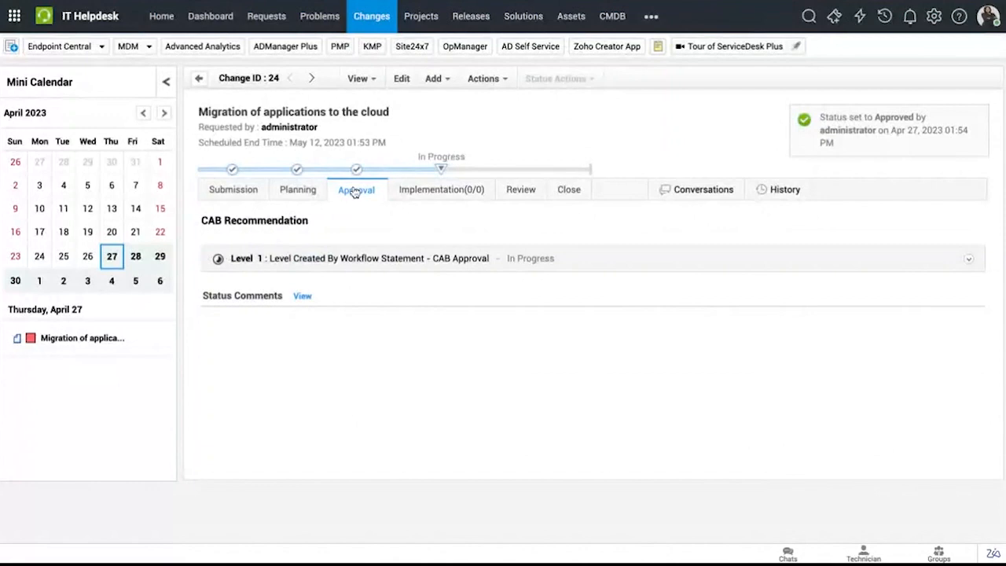
click(238, 259)
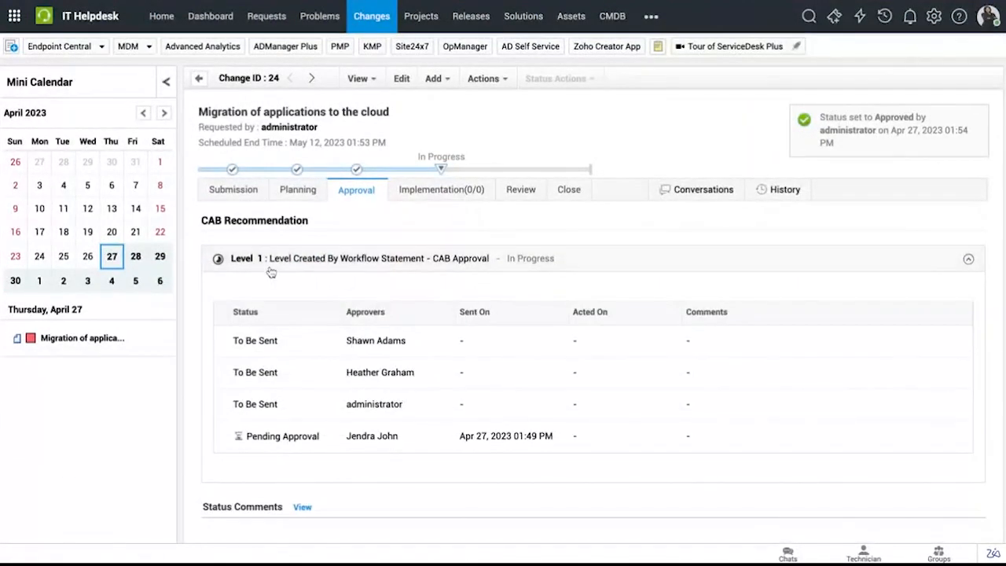
click(245, 264)
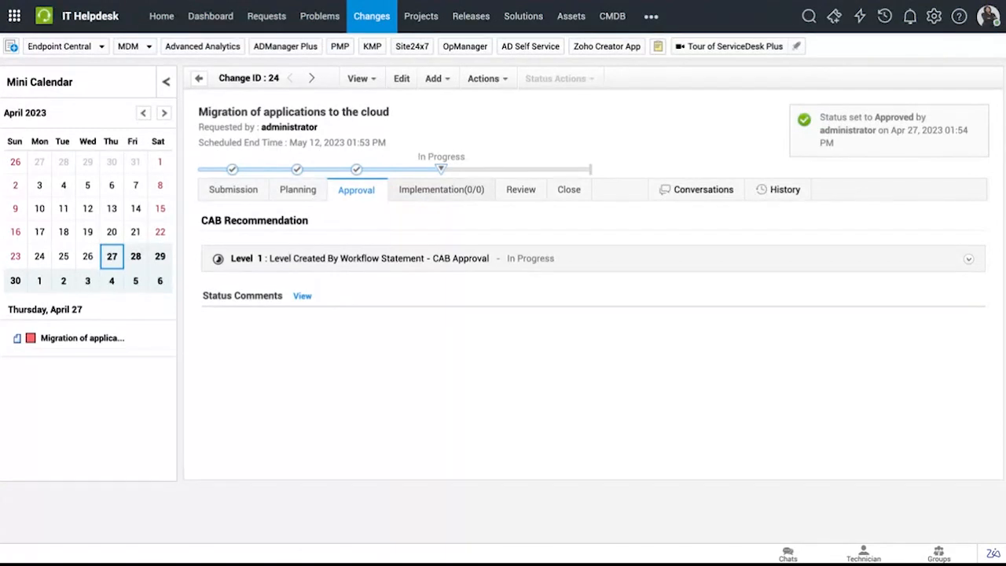
- Examine the projects and releases initiated by this change in its implementation stage
click(441, 189)
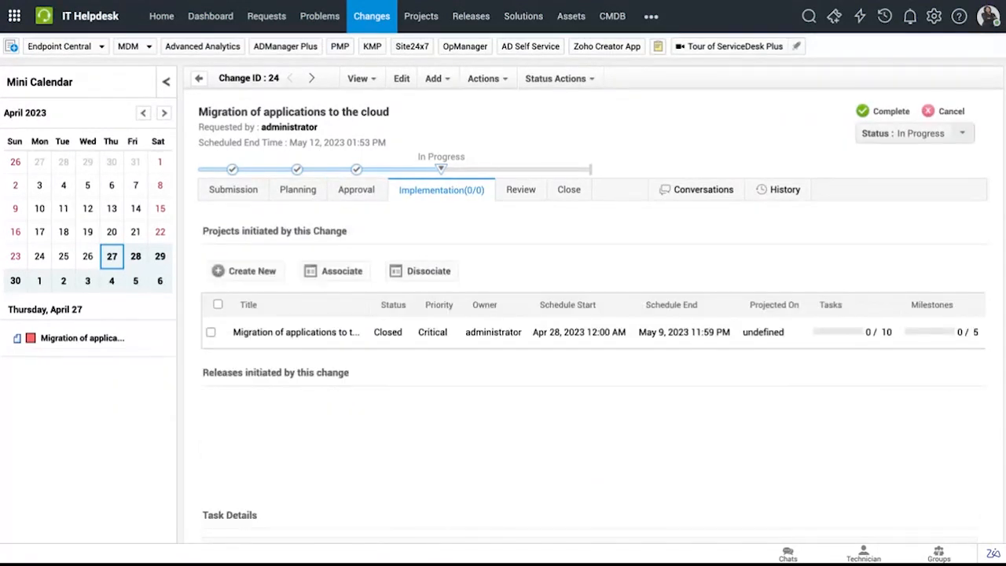
scroll(289, 244, down, 1)
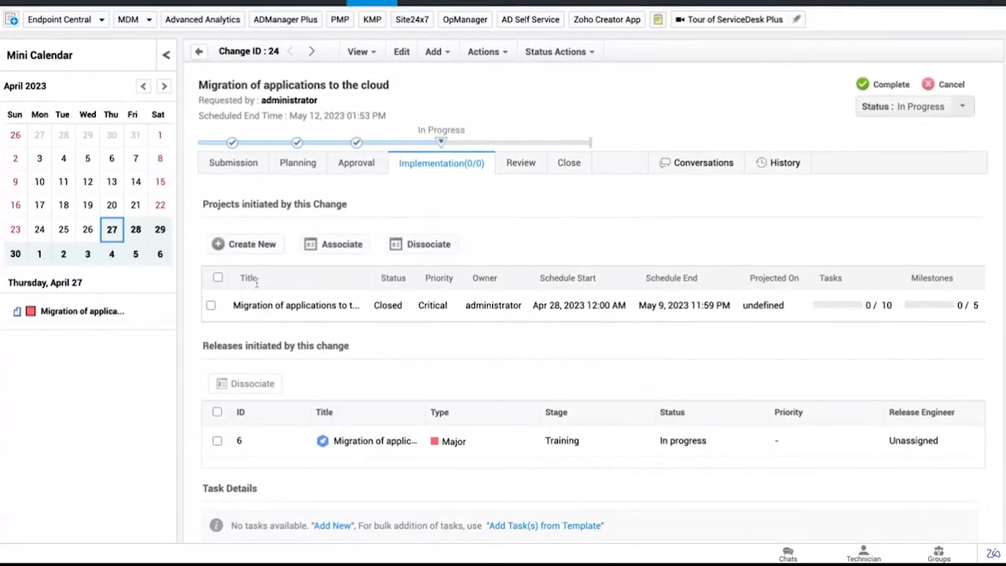
scroll(256, 283, down, 1)
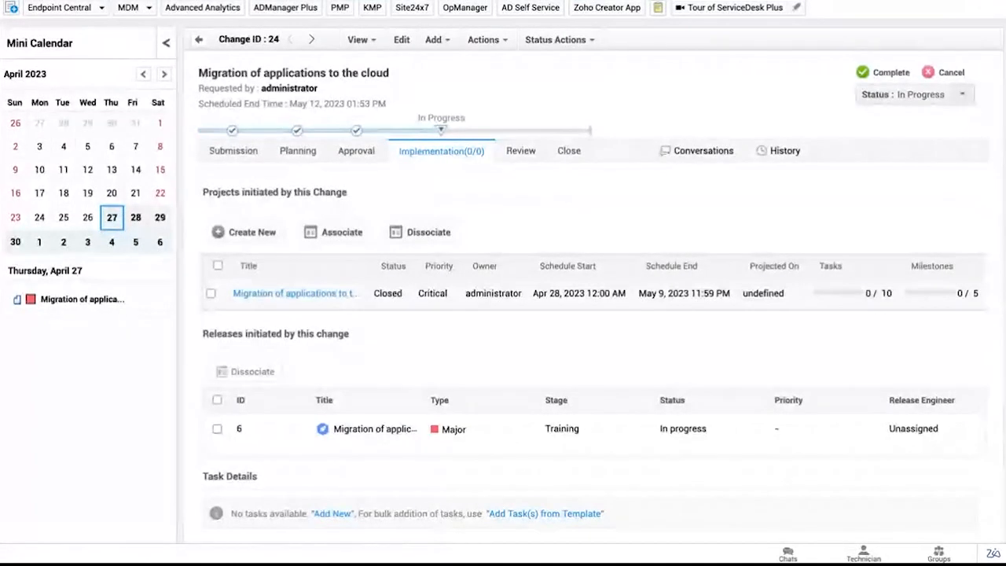
scroll(291, 292, down, 2)
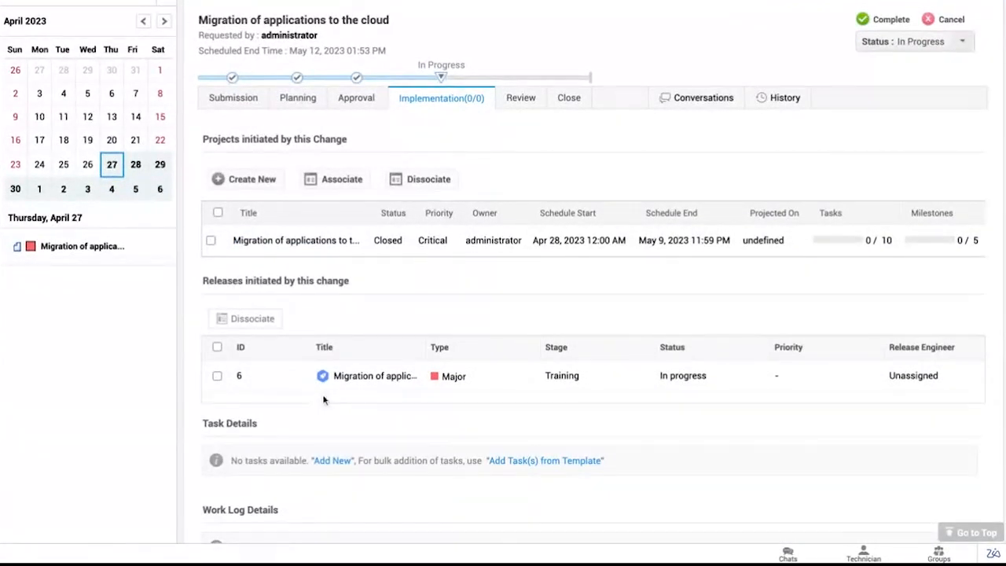
mouse_move(326, 381)
scroll(326, 381, up, 2)
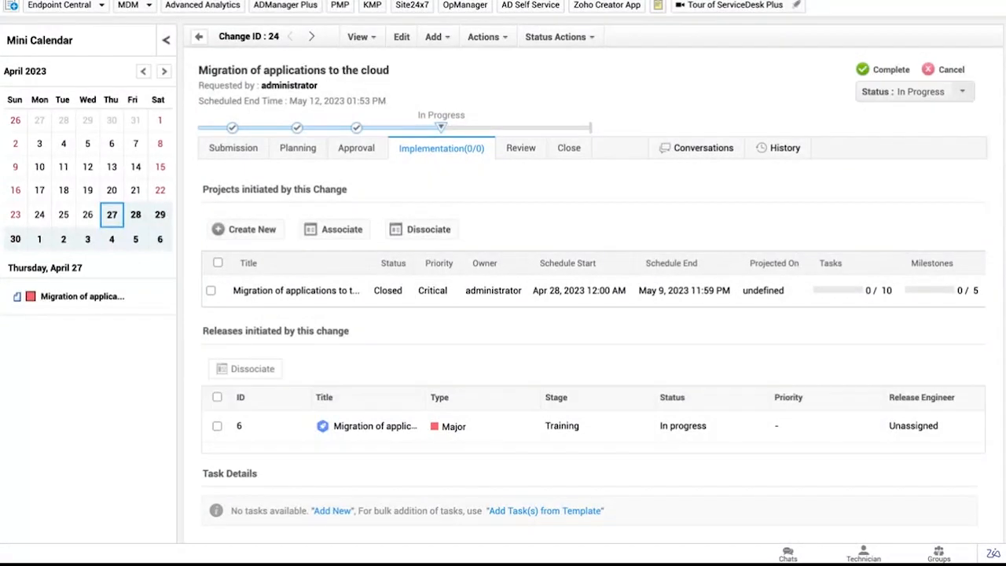
- Open the migration project associated with the change and review its initiating change and project details
click(311, 294)
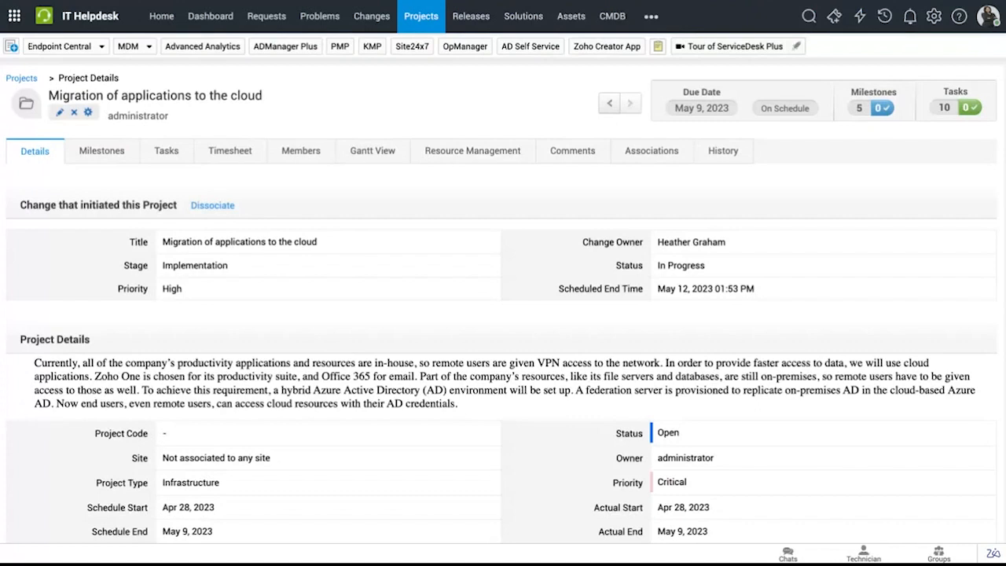
scroll(272, 272, down, 1)
scroll(272, 272, up, 1)
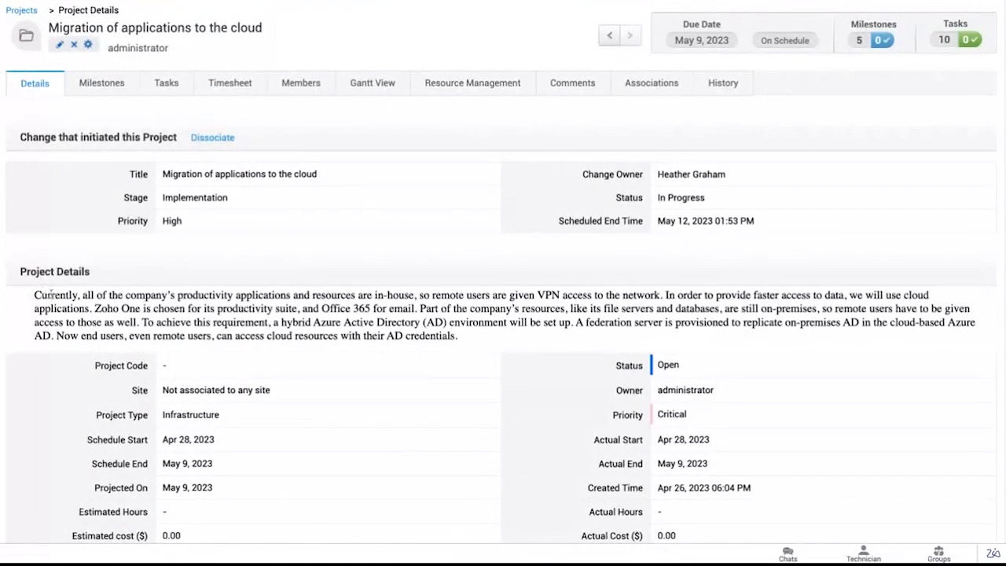
scroll(47, 291, down, 1)
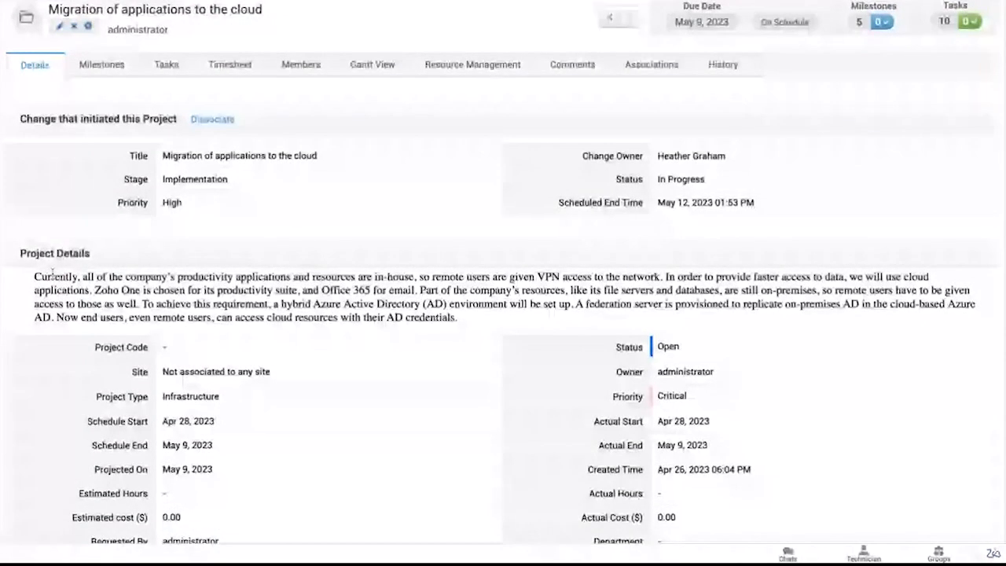
scroll(453, 308, up, 1)
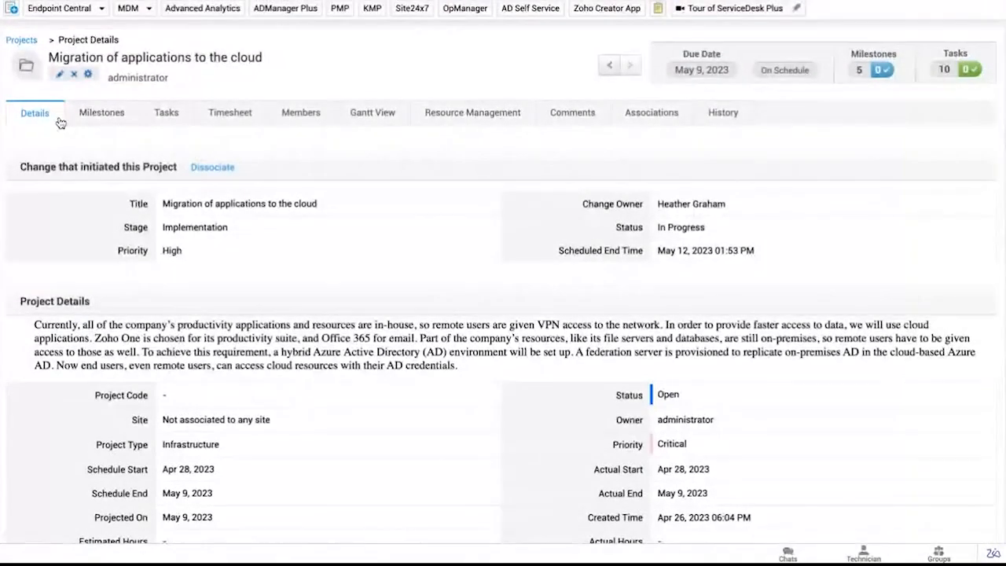
- Open the project's "Data cleansing and optimization" milestone and examine its tasks and their dependency map
click(89, 118)
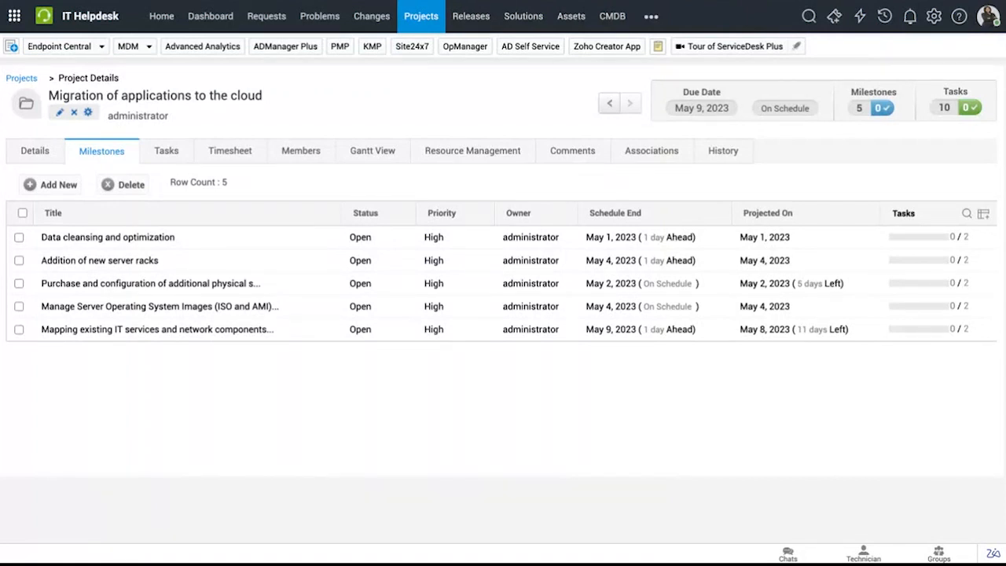
click(137, 236)
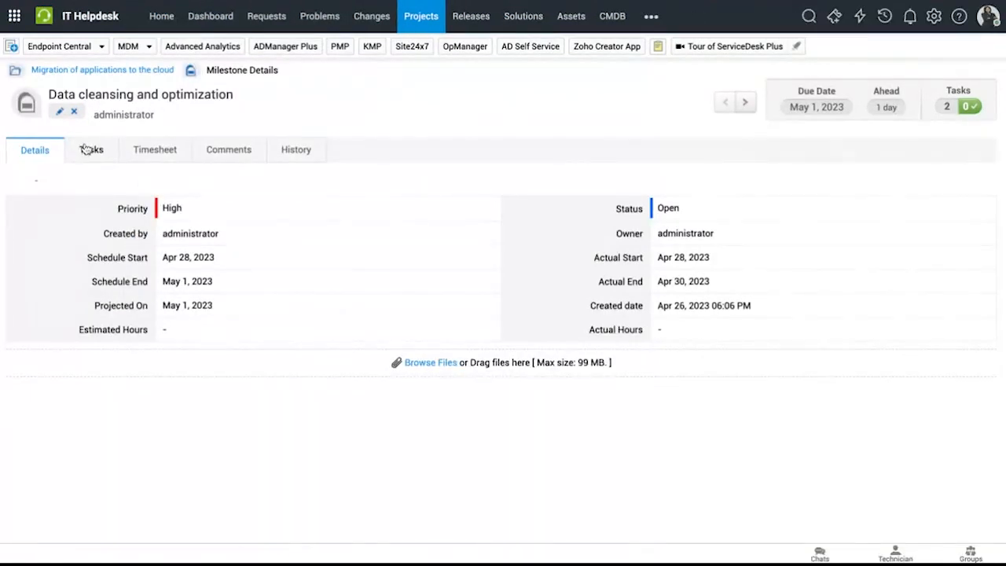
click(88, 150)
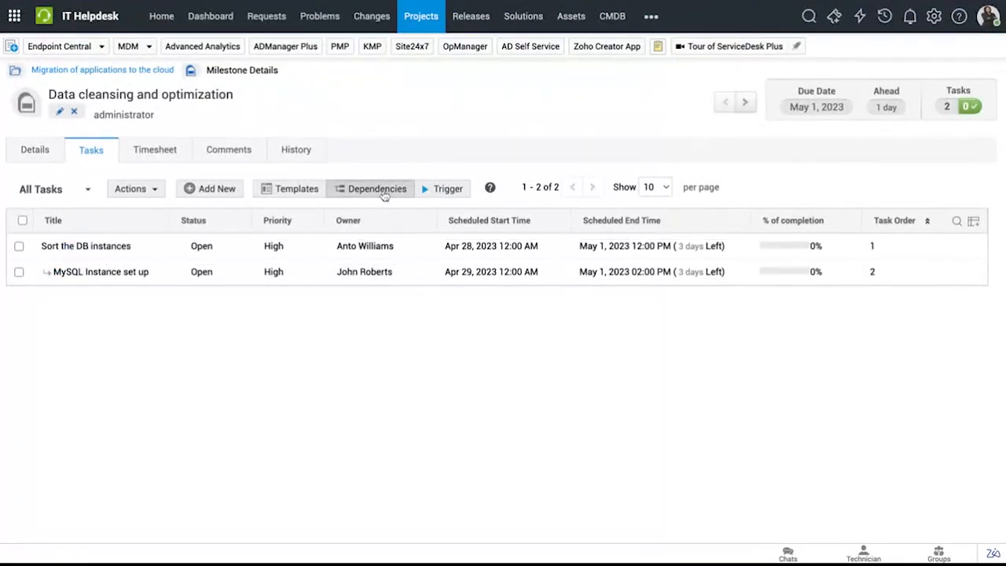
click(383, 192)
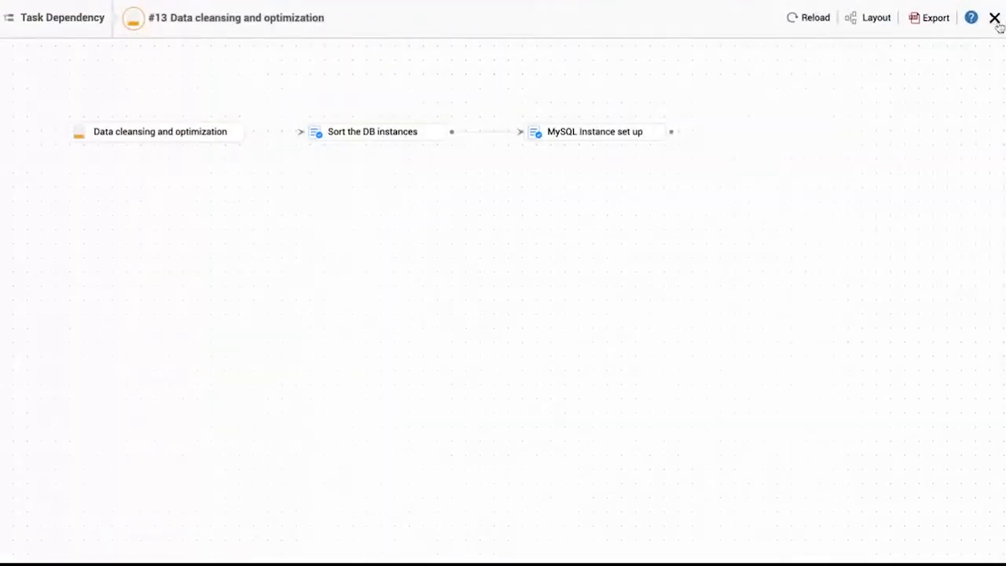
click(995, 18)
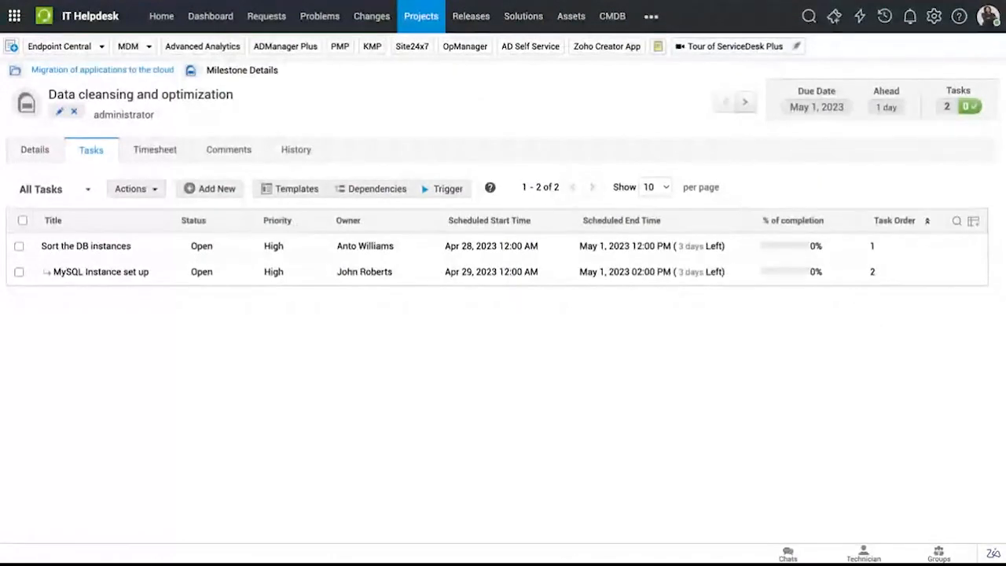
mouse_move(77, 281)
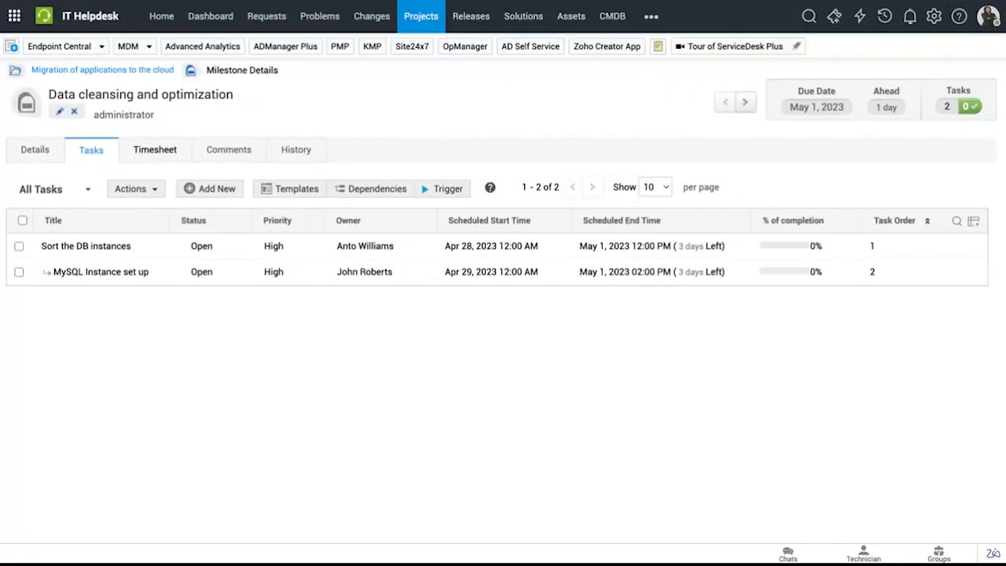
- Check the milestone's timesheet and return to the milestone list of the parent migration project
click(130, 156)
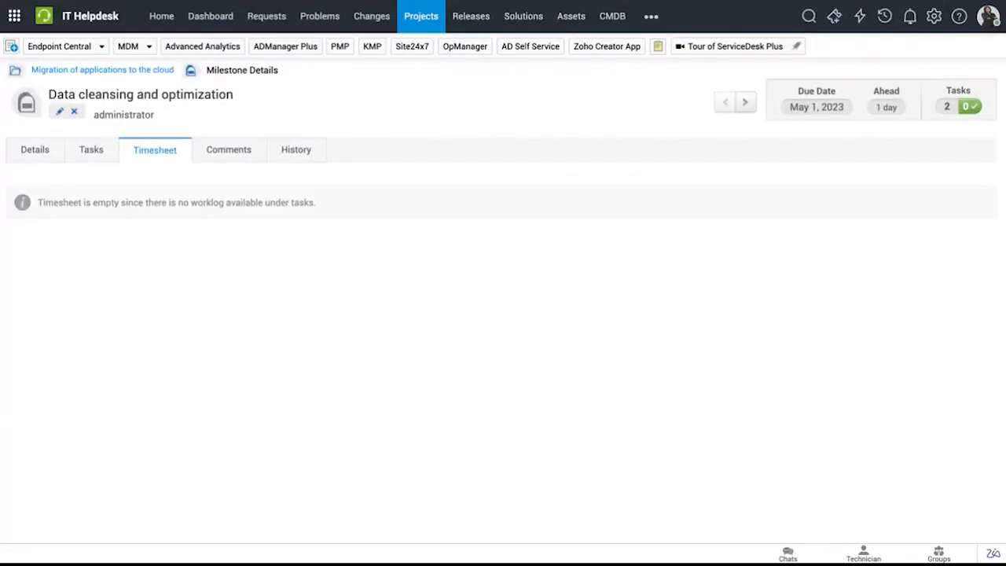
click(91, 160)
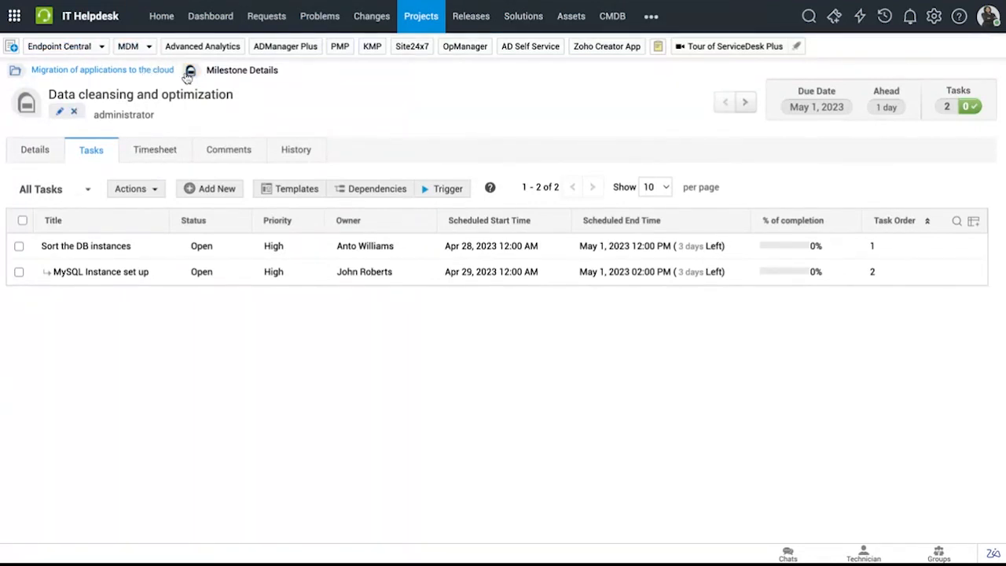
click(118, 70)
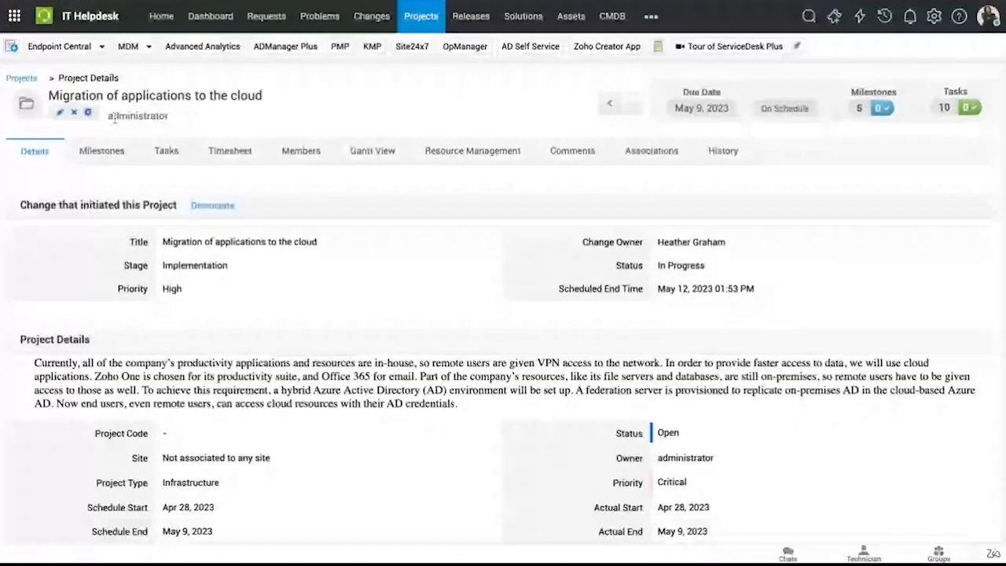
click(100, 153)
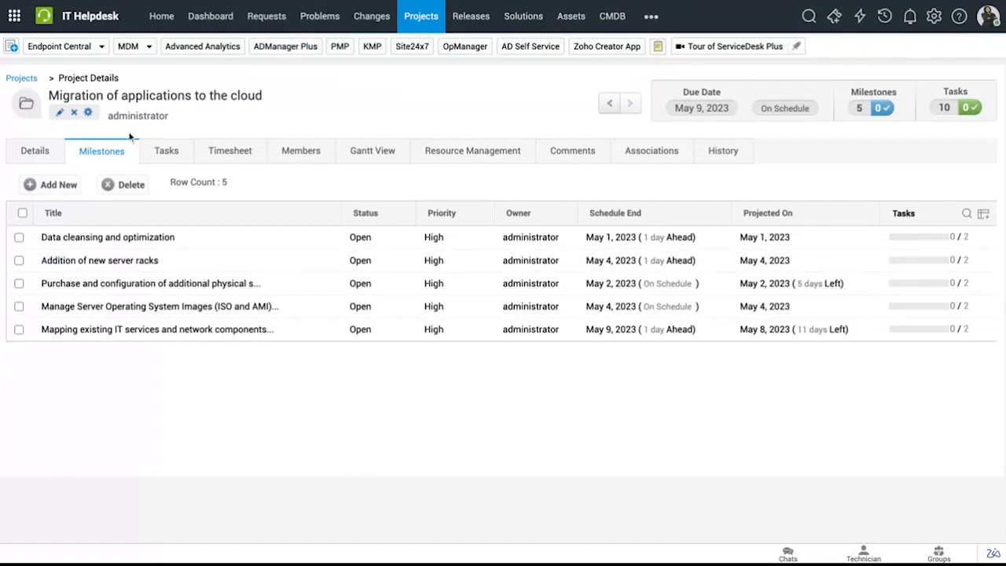
- Review the project's members and examine its milestone timeline in the Gantt view
click(314, 159)
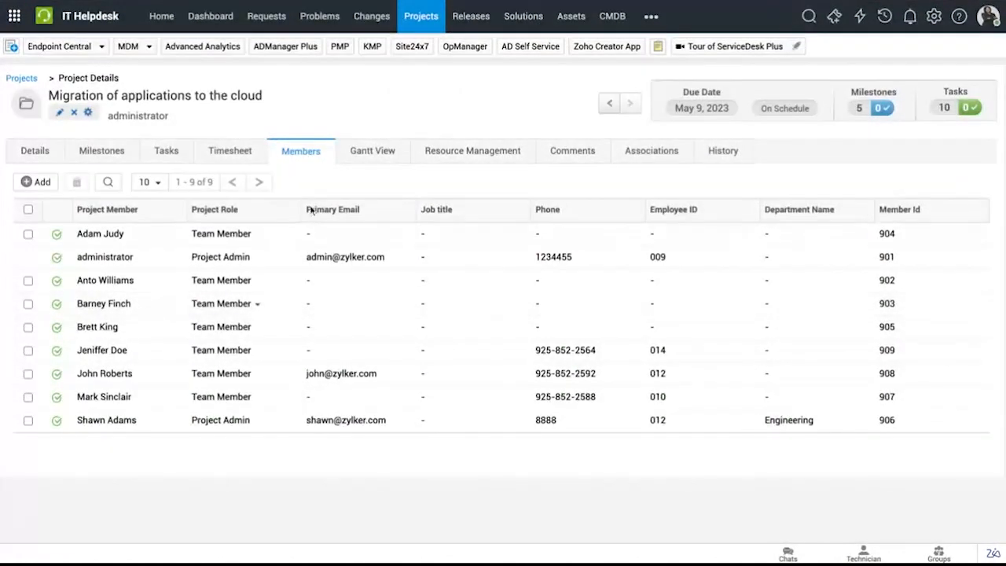
click(363, 153)
scroll(369, 225, down, 2)
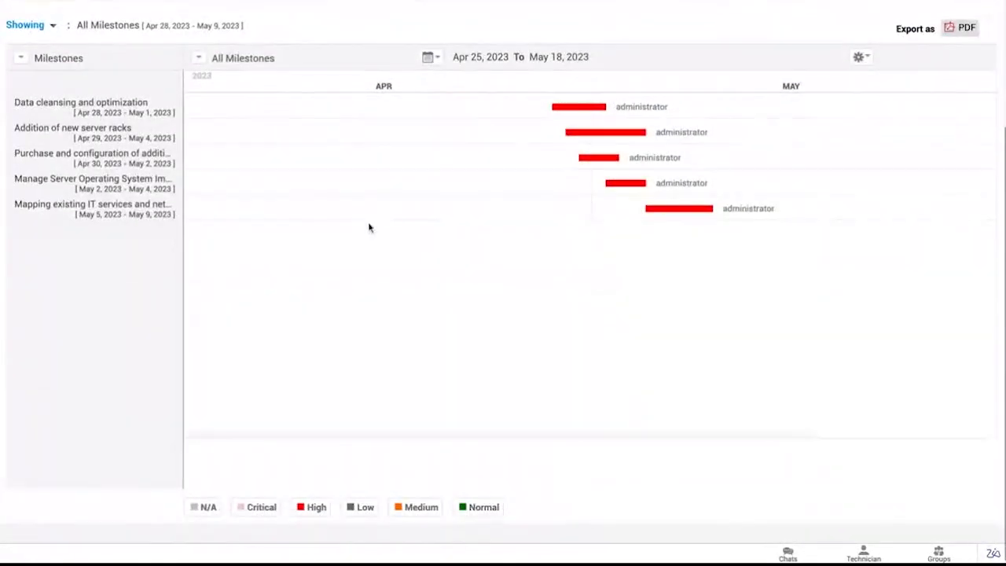
scroll(368, 228, up, 1)
scroll(369, 227, up, 1)
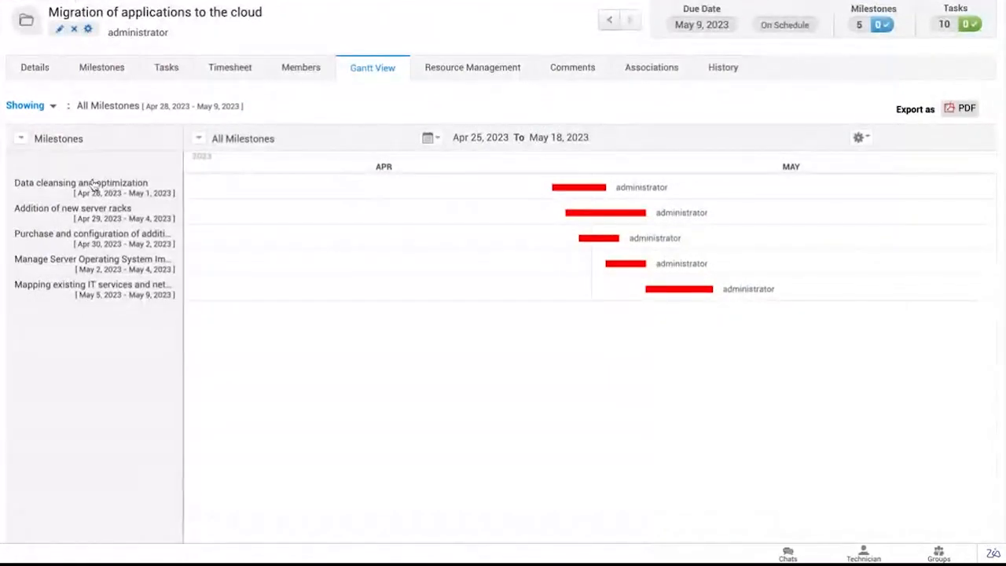
mouse_move(555, 188)
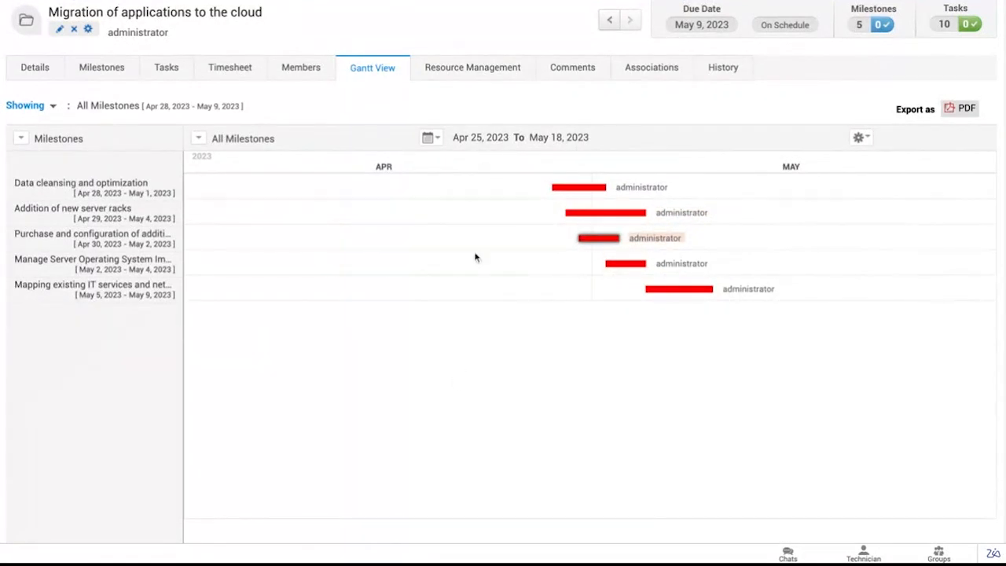
- Examine the project's resource management chart for each member's scheduled tasks, load and weekly utilization
click(470, 67)
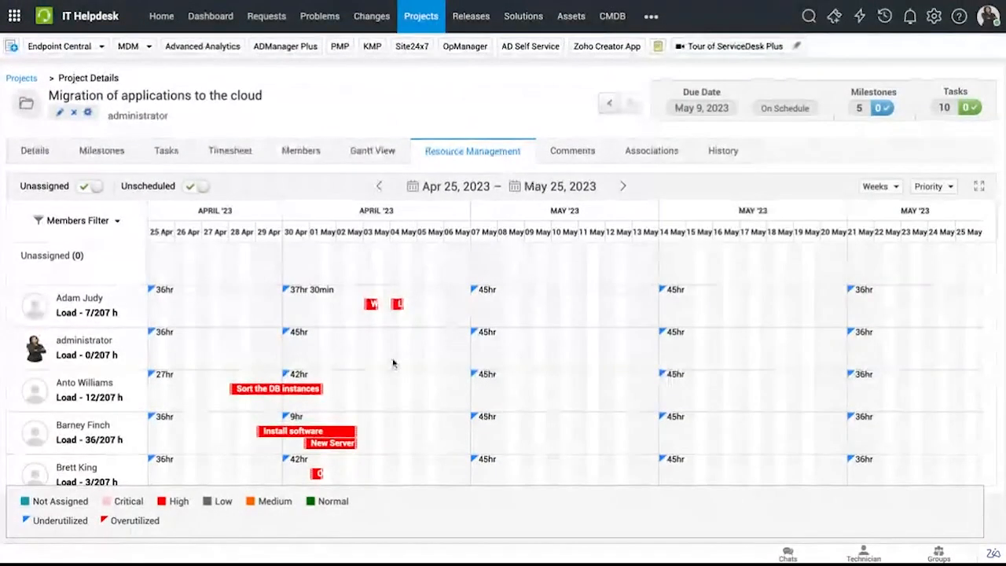
scroll(79, 363, down, 5)
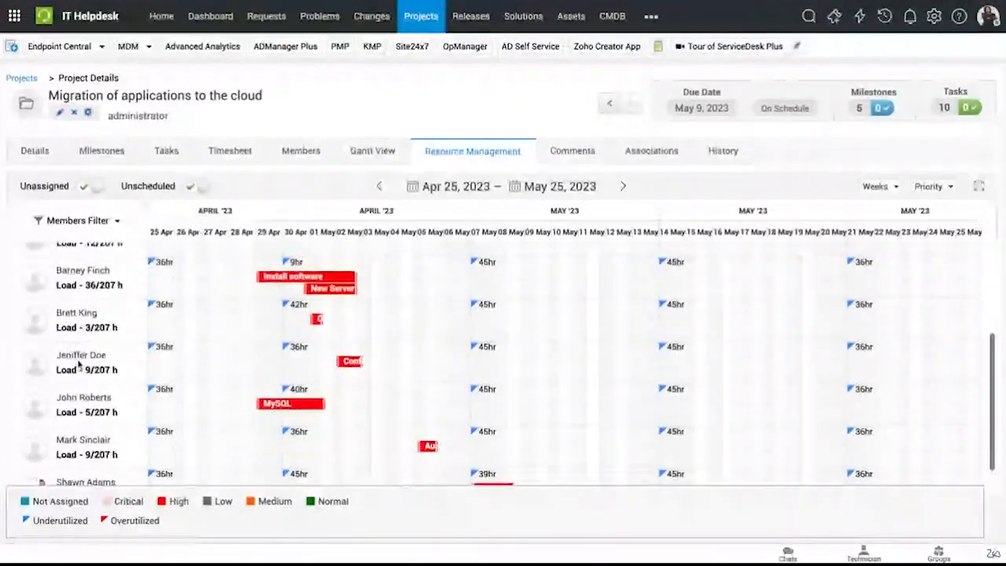
scroll(79, 363, up, 5)
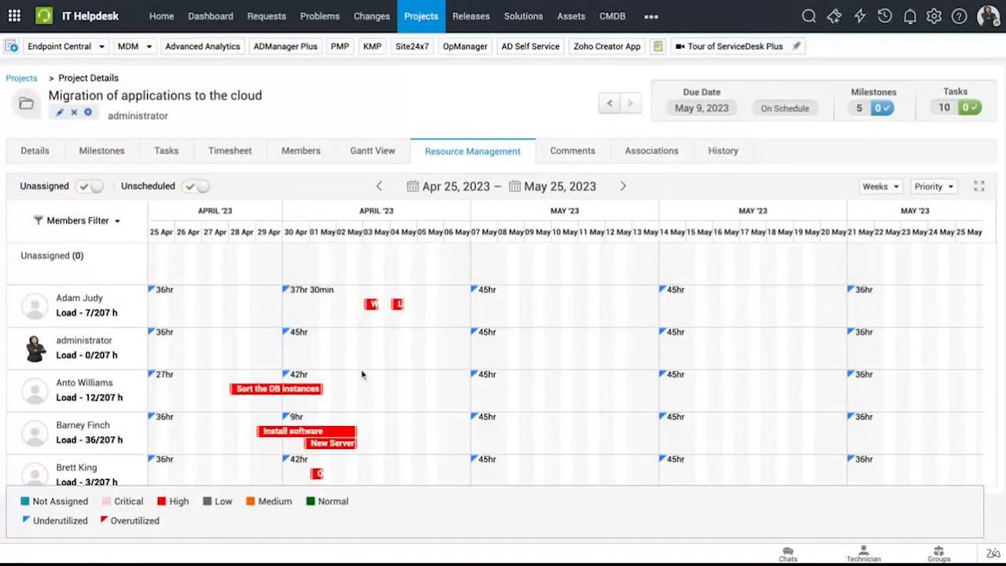
mouse_move(313, 393)
mouse_move(482, 299)
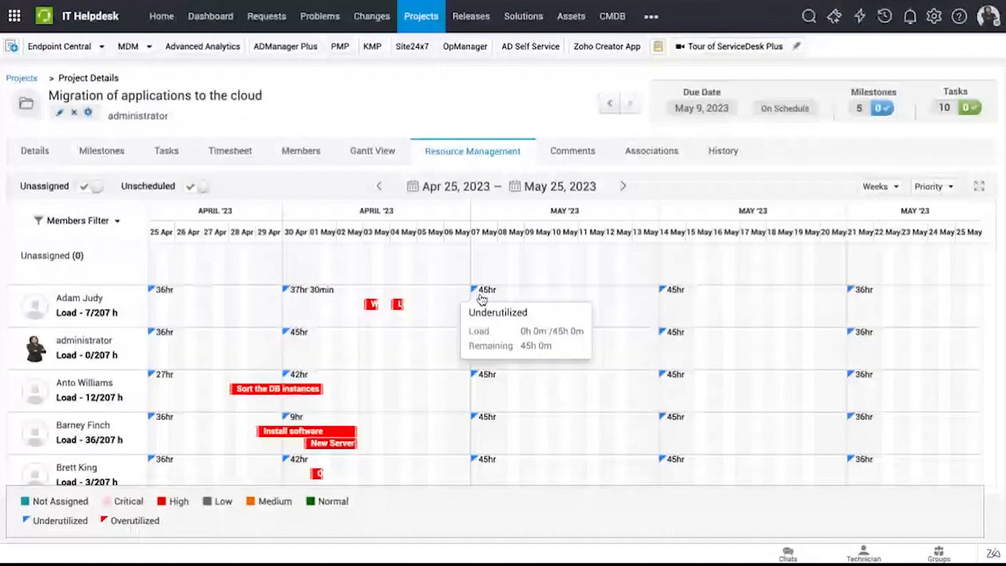
mouse_move(377, 303)
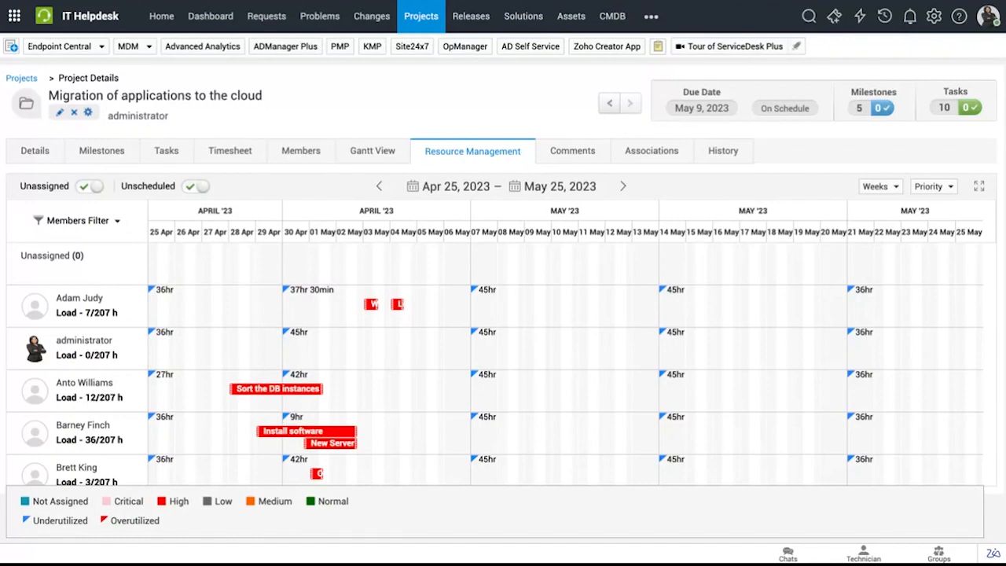
- Review the project's associated changes and release, and return to the migration change's implementation stage
click(655, 151)
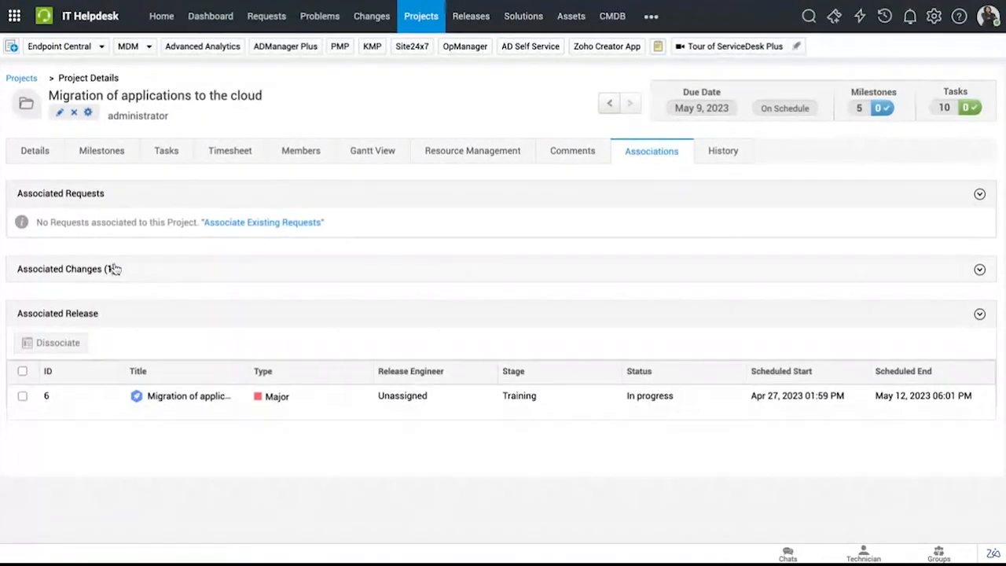
click(114, 269)
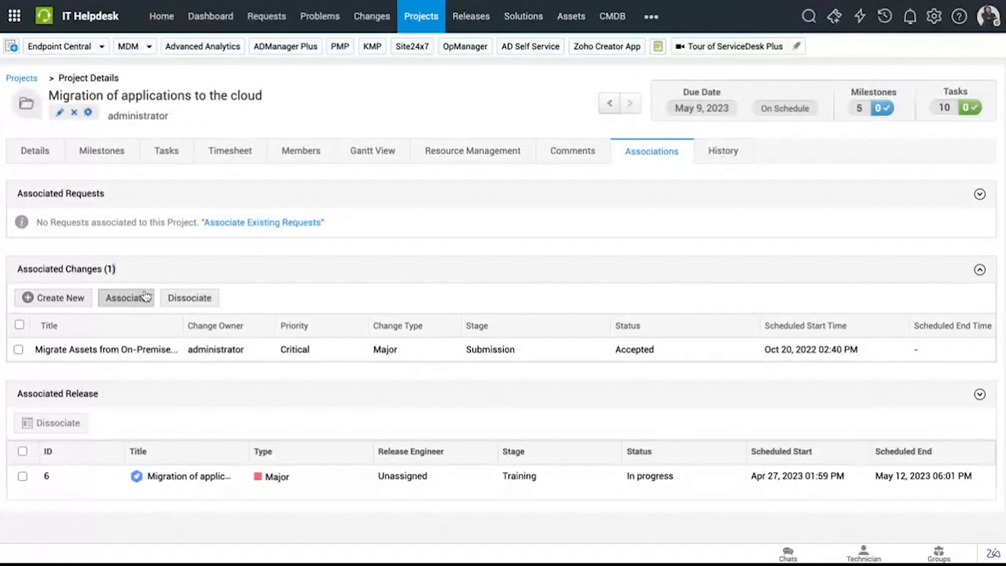
mouse_move(162, 485)
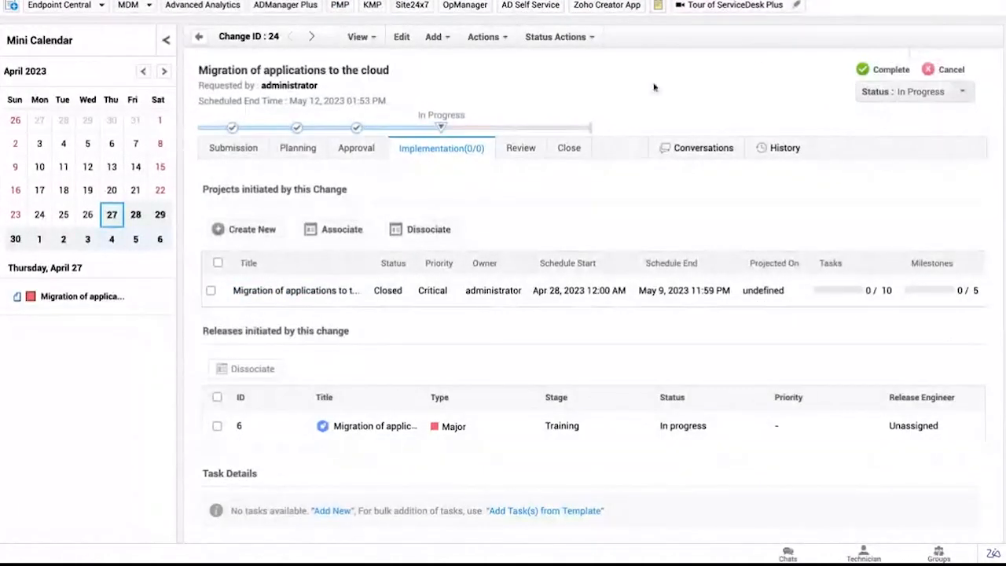
scroll(535, 112, up, 1)
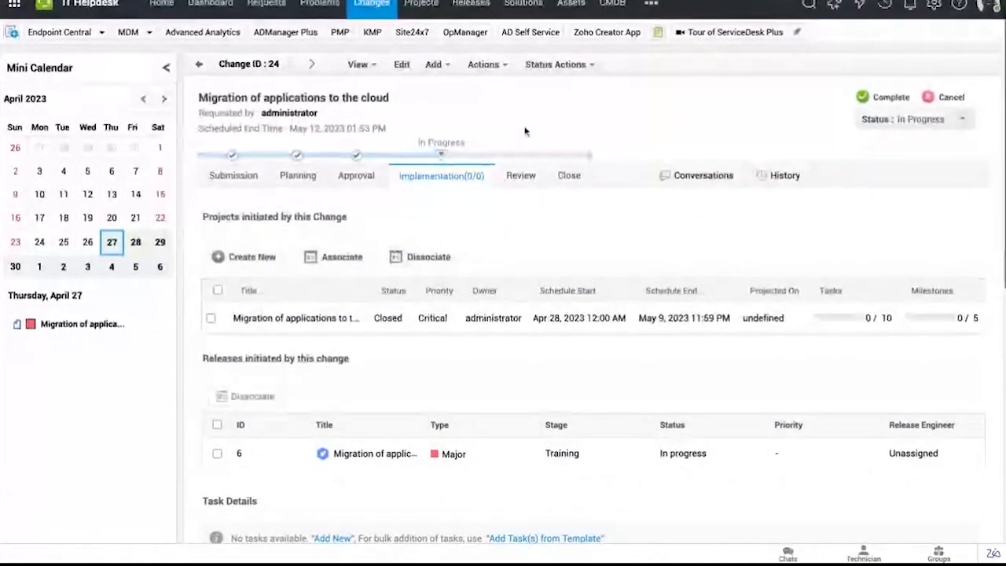
click(912, 120)
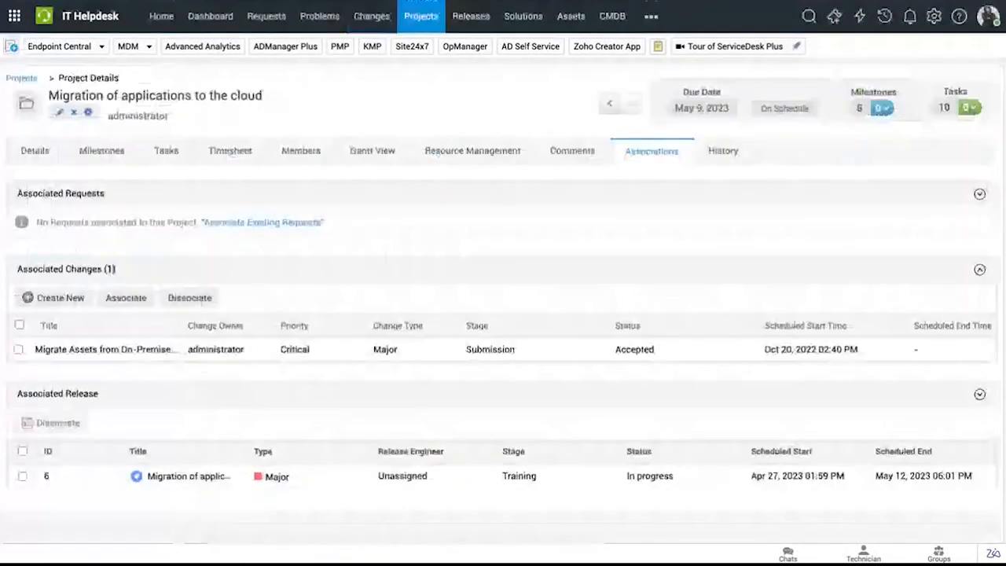
click(34, 151)
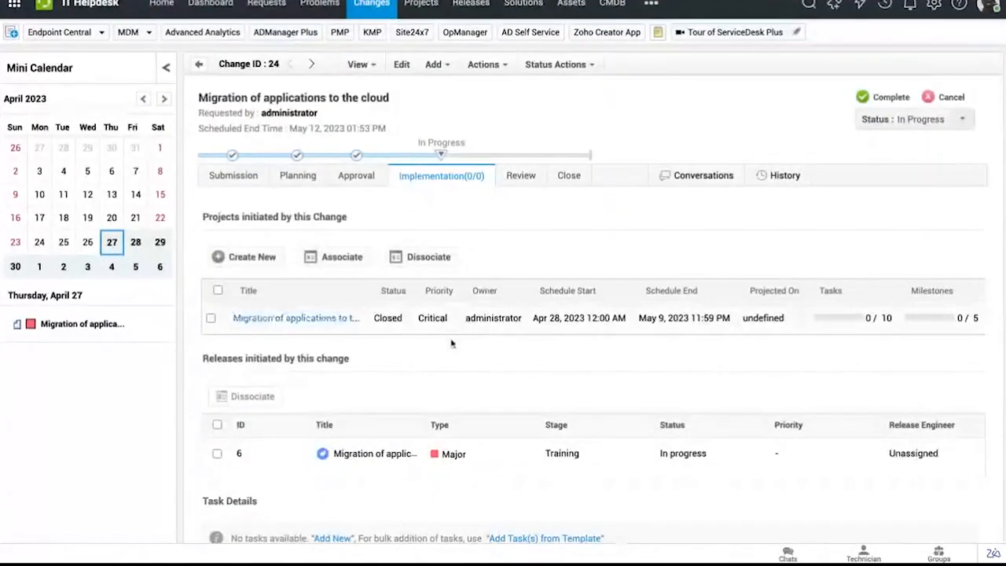
- Open the release initiated by the change and examine its workflow from the submission stage through closure
scroll(437, 371, down, 1)
mouse_move(367, 407)
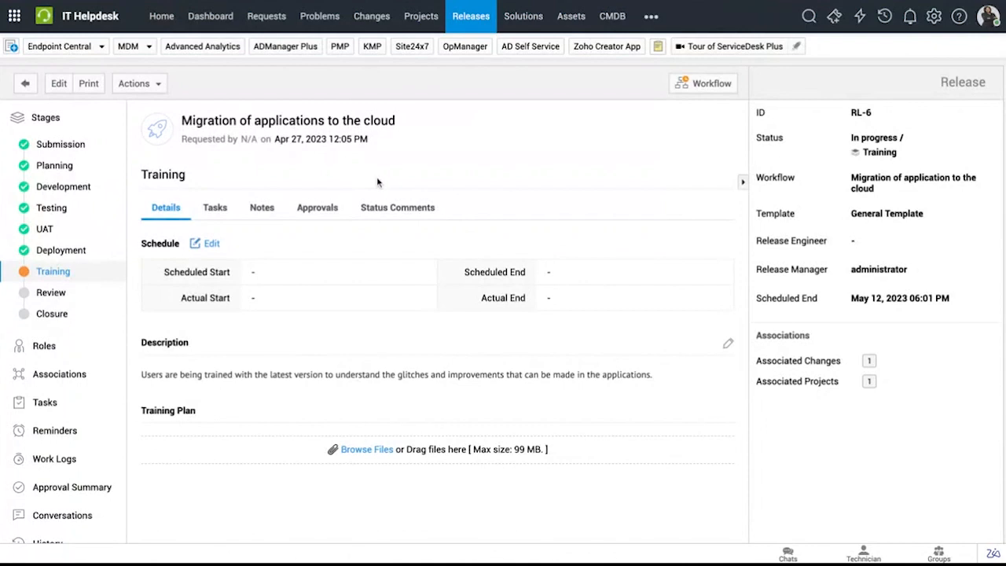
click(705, 85)
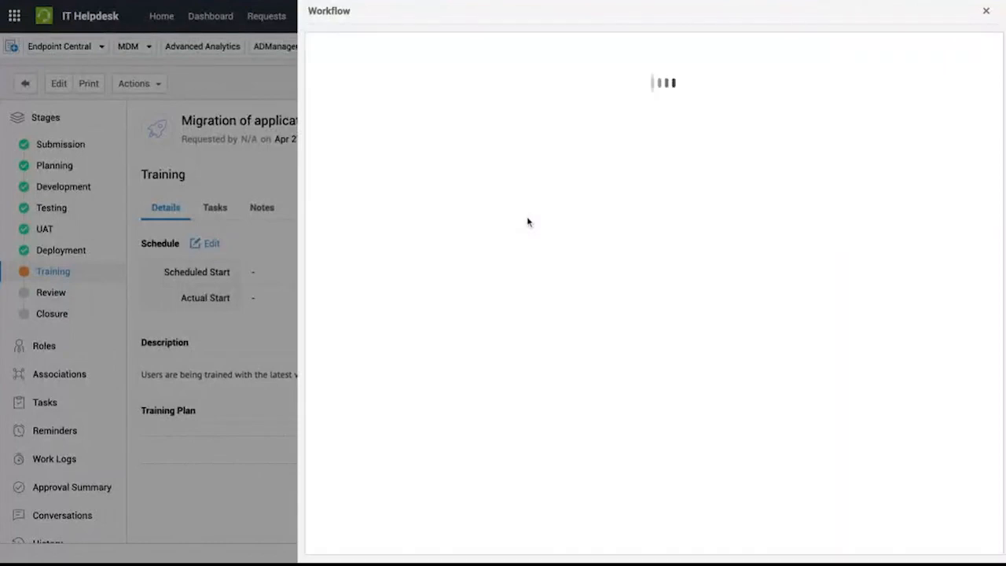
scroll(528, 222, down, 2)
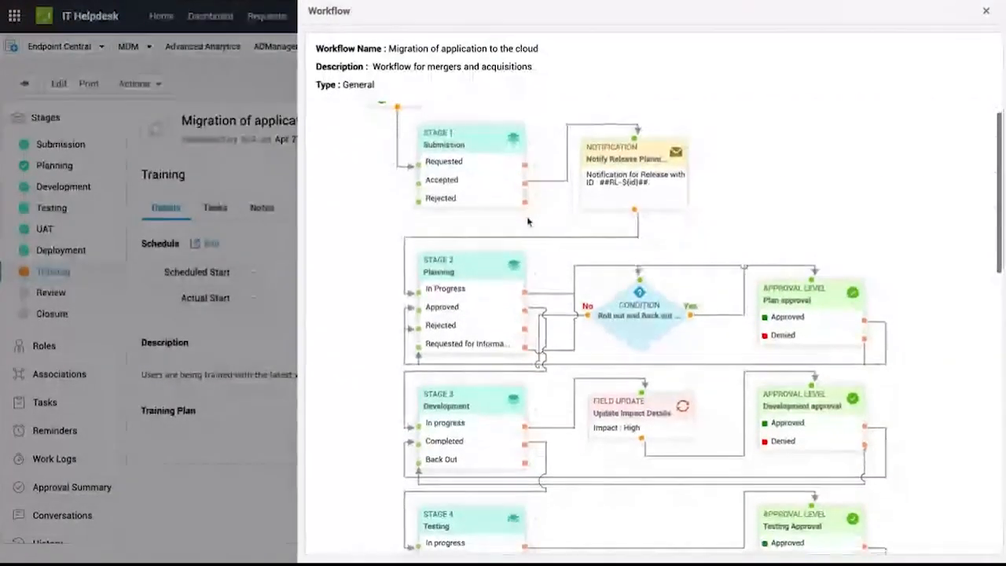
scroll(629, 330, up, 2)
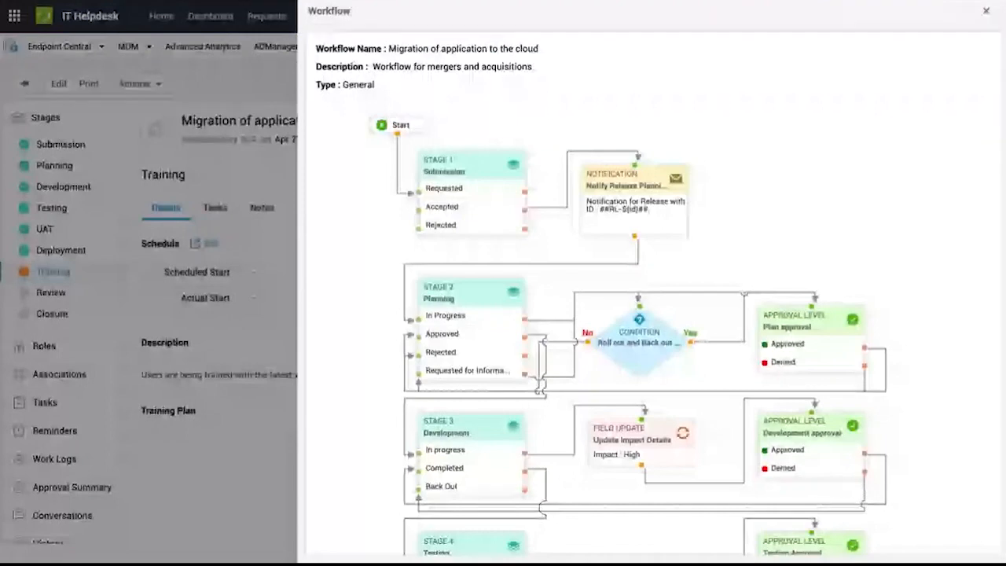
scroll(652, 323, down, 1)
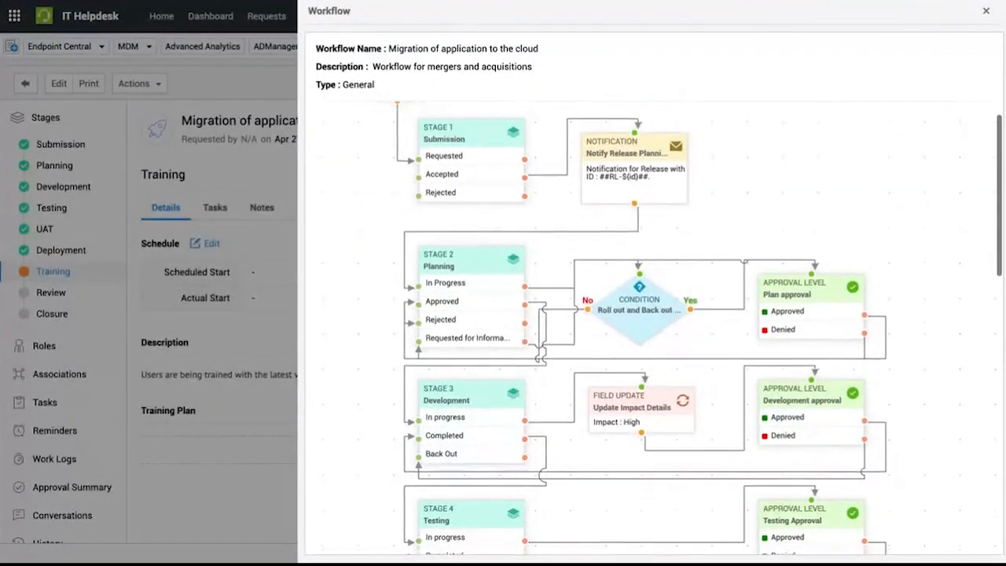
scroll(653, 322, down, 1)
scroll(653, 322, up, 1)
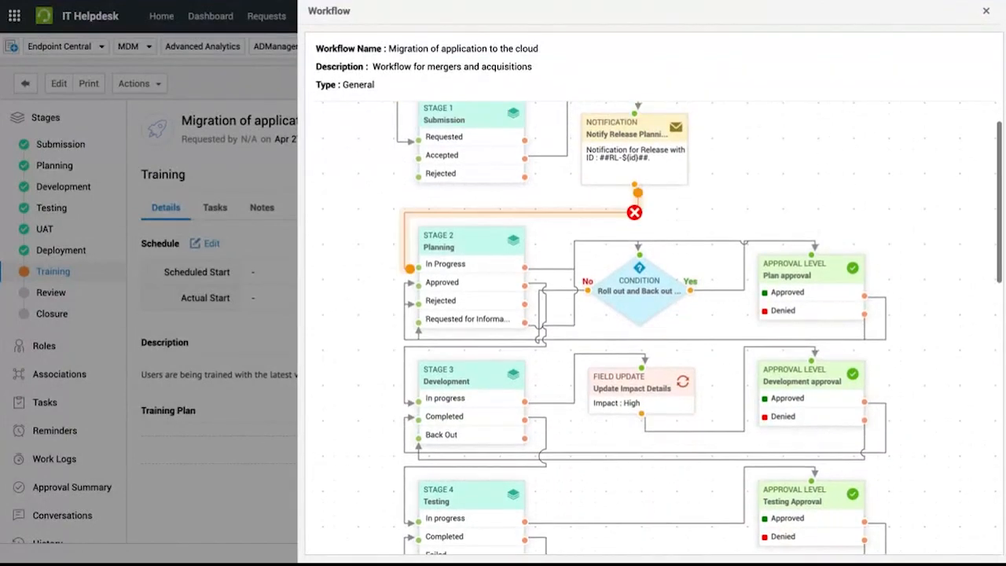
scroll(619, 353, down, 1)
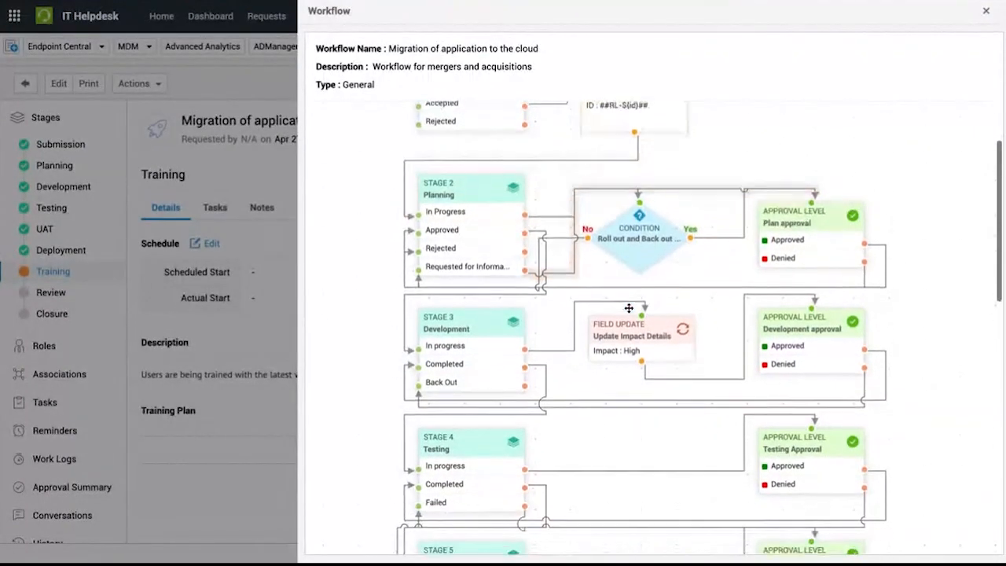
scroll(619, 353, up, 2)
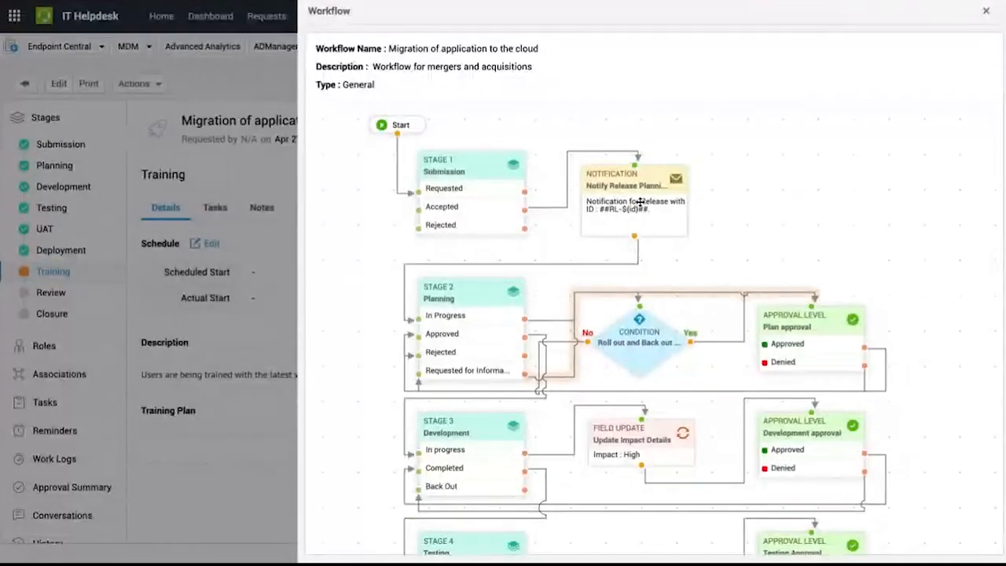
scroll(640, 203, down, 2)
scroll(640, 203, down, 3)
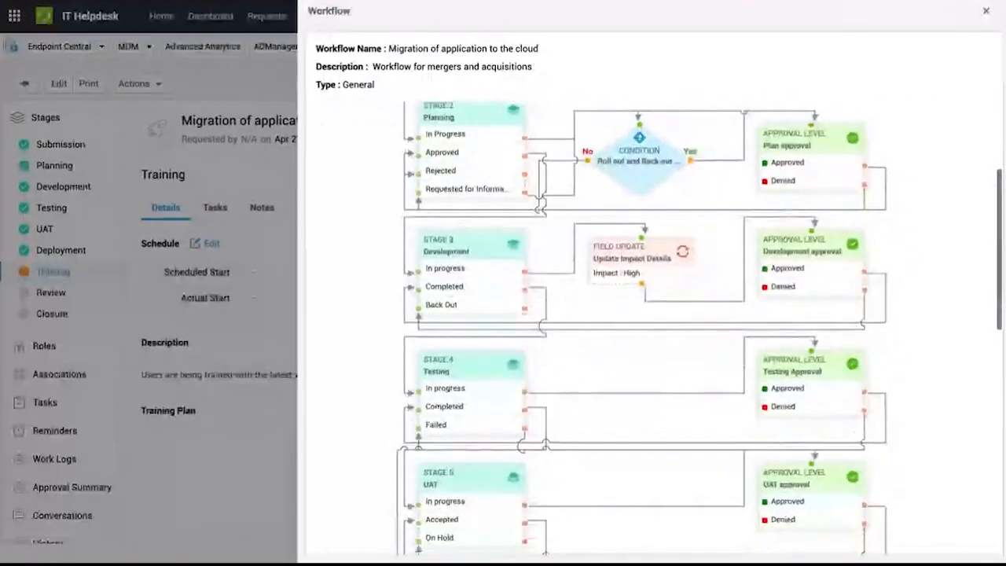
scroll(643, 329, down, 10)
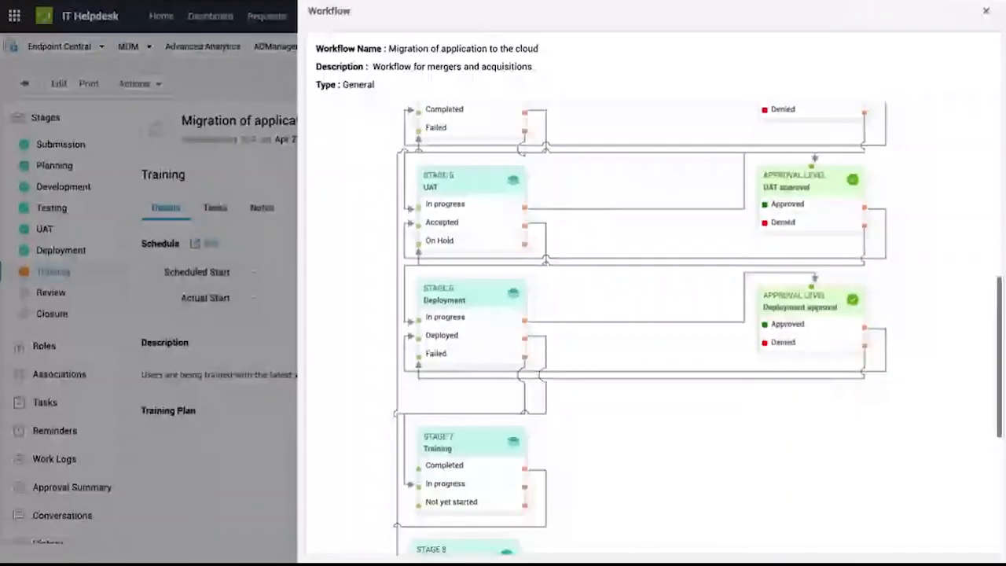
scroll(641, 330, down, 2)
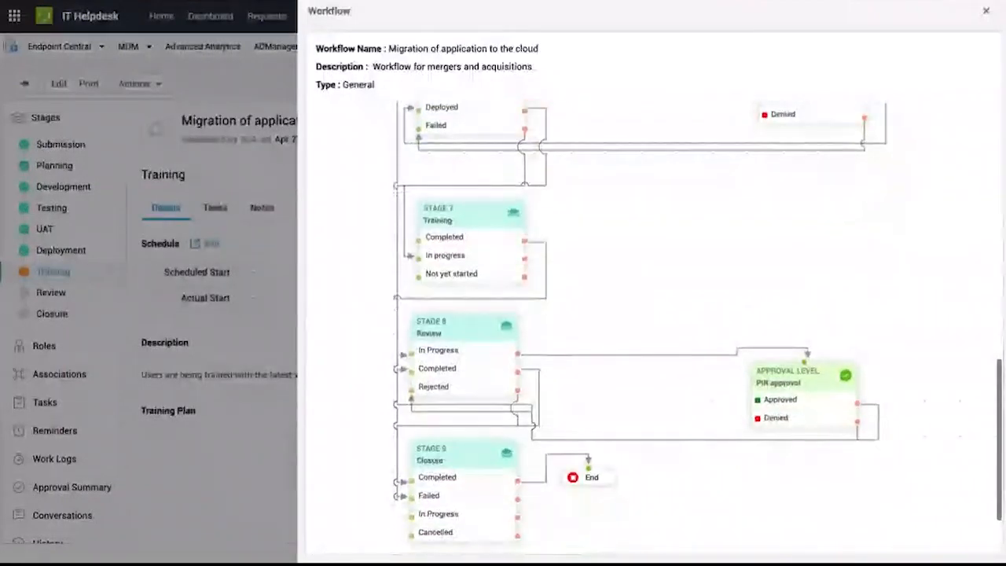
click(987, 11)
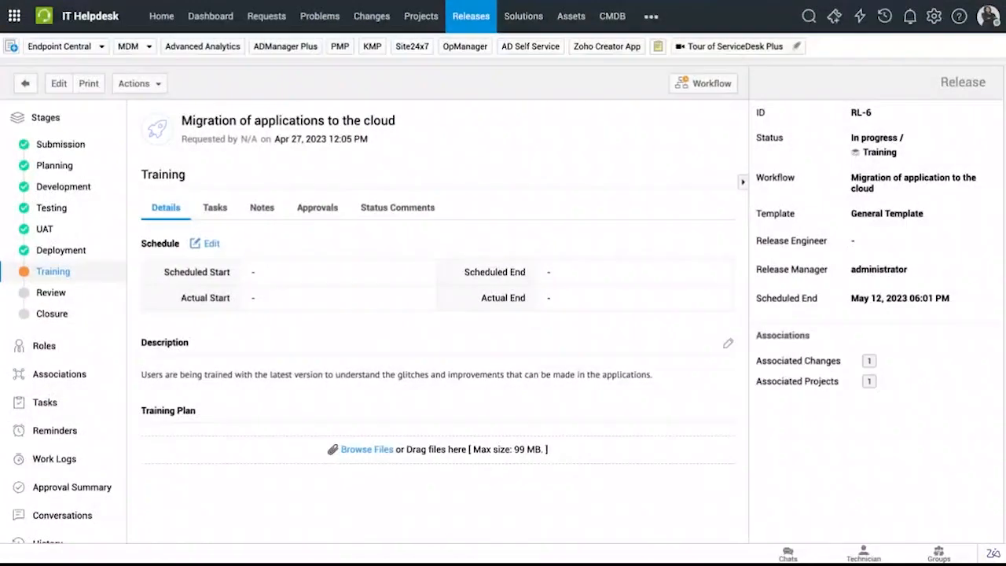
- Review the release's submission description and the impact details and roll out plan in its planning stage
click(54, 145)
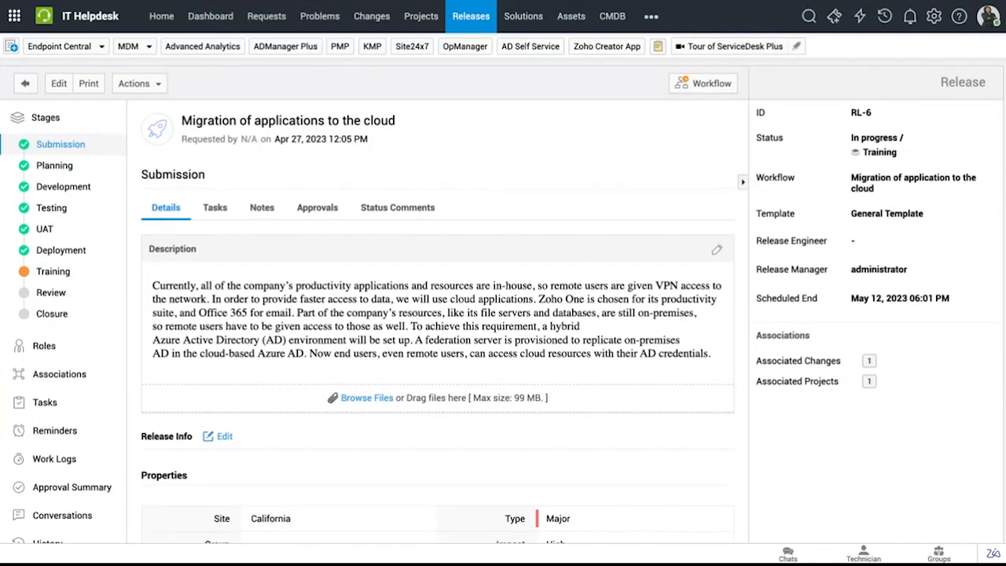
click(78, 165)
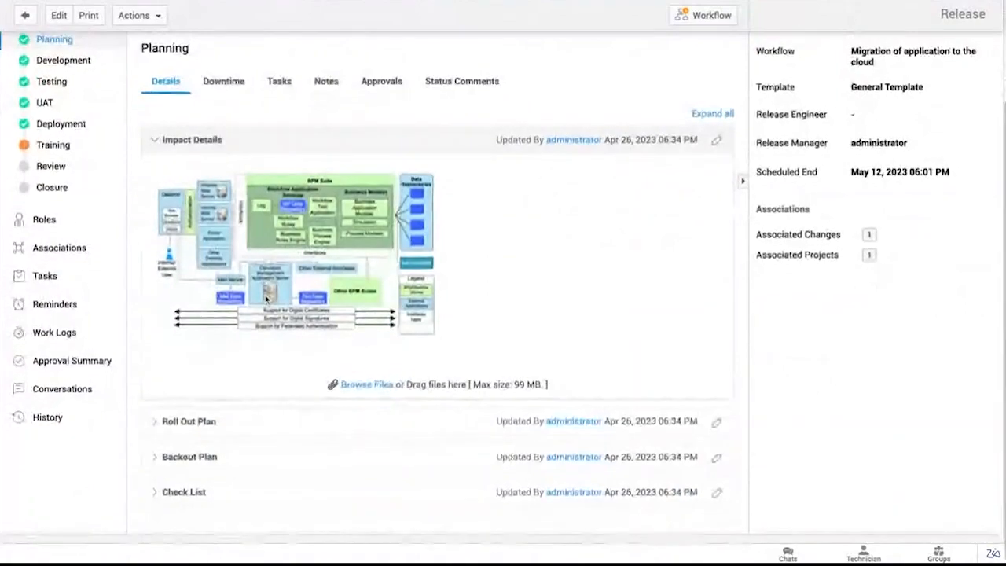
click(188, 421)
scroll(243, 199, down, 5)
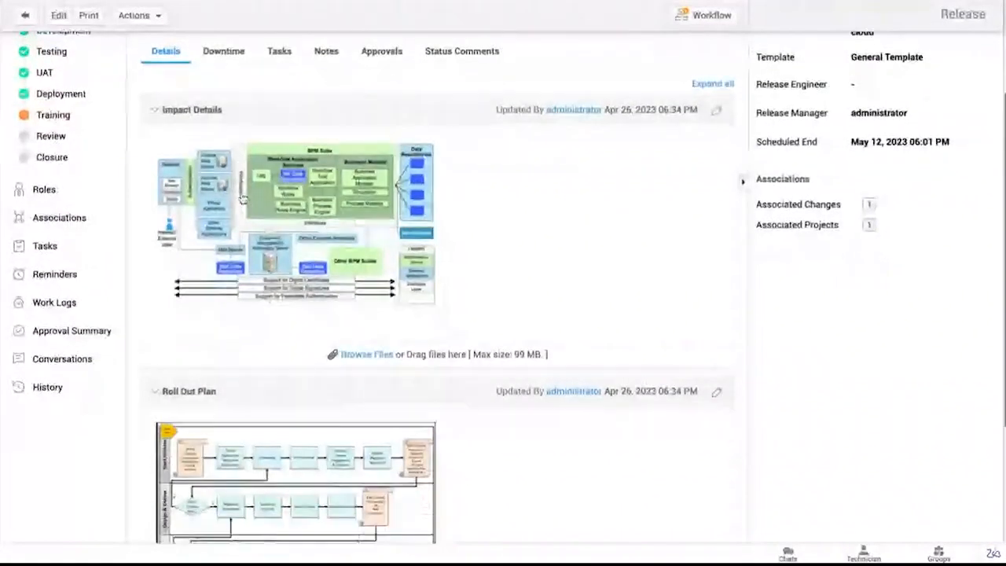
scroll(208, 336, up, 8)
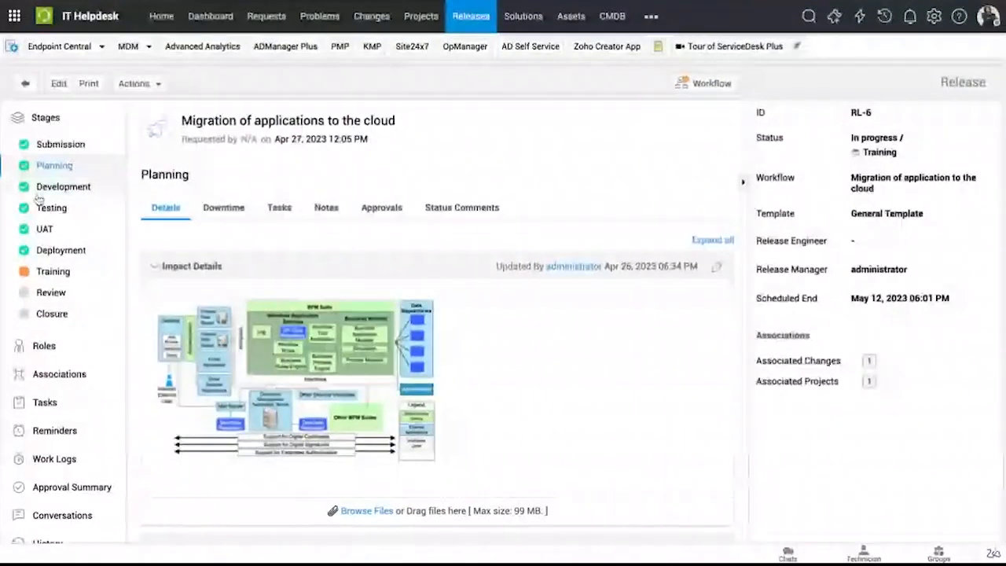
- Review the release's development, testing, UAT and deployment stages, including the deployment approvals
click(78, 187)
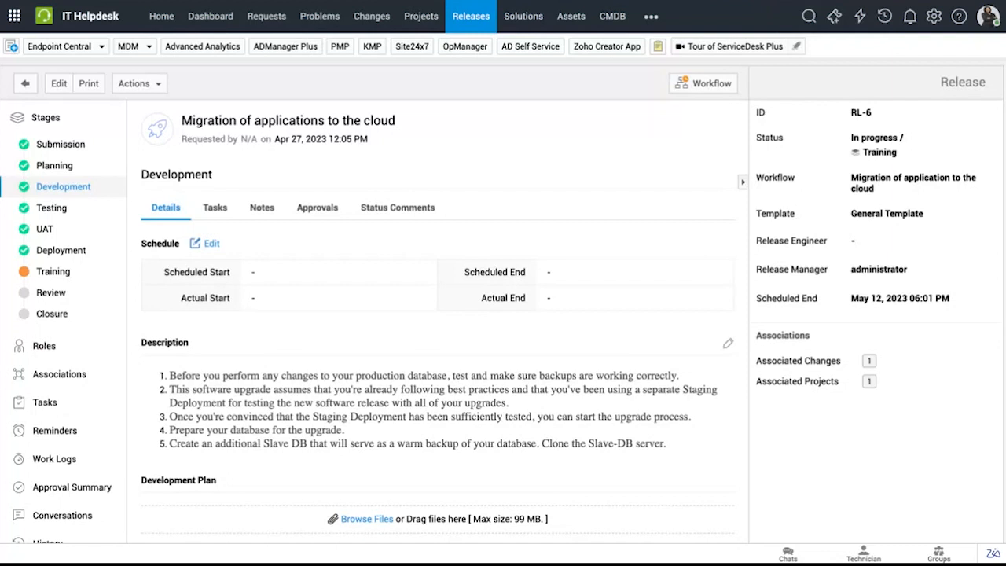
click(61, 208)
click(49, 230)
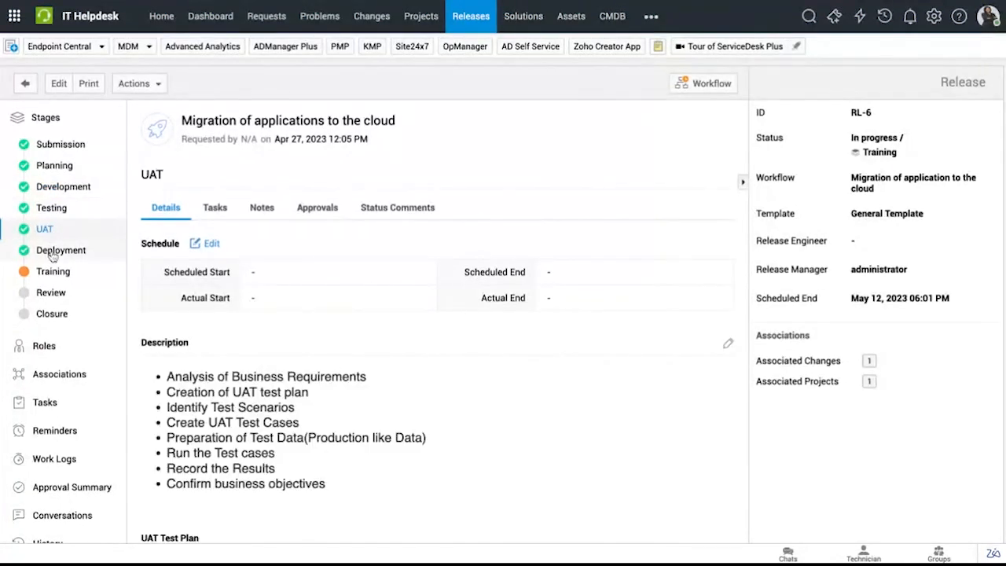
click(55, 250)
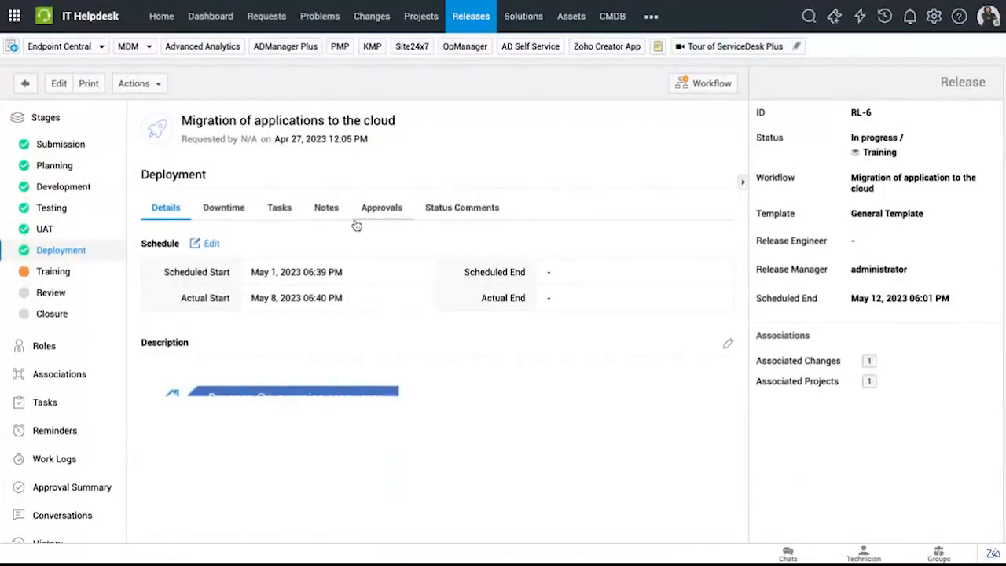
click(389, 211)
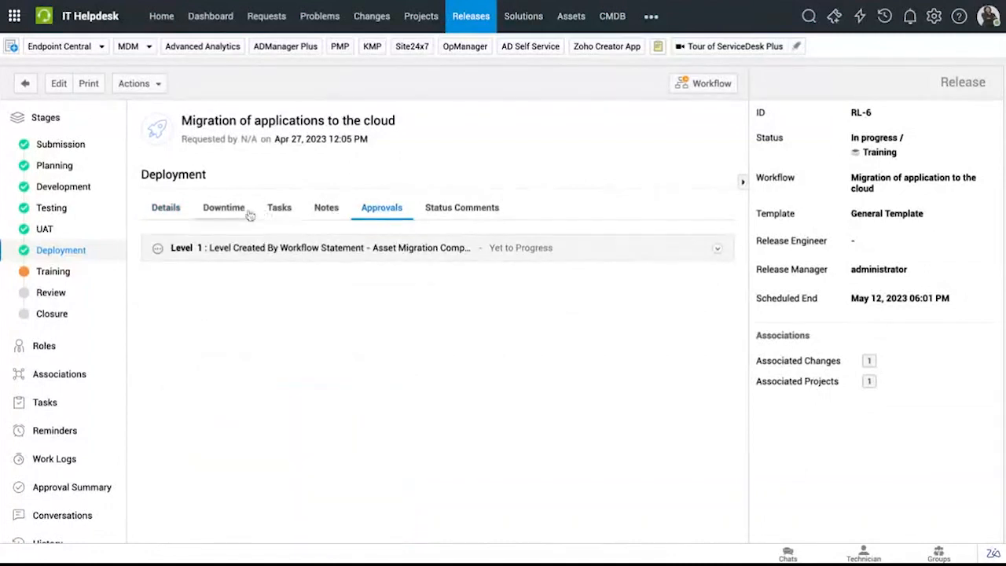
click(161, 209)
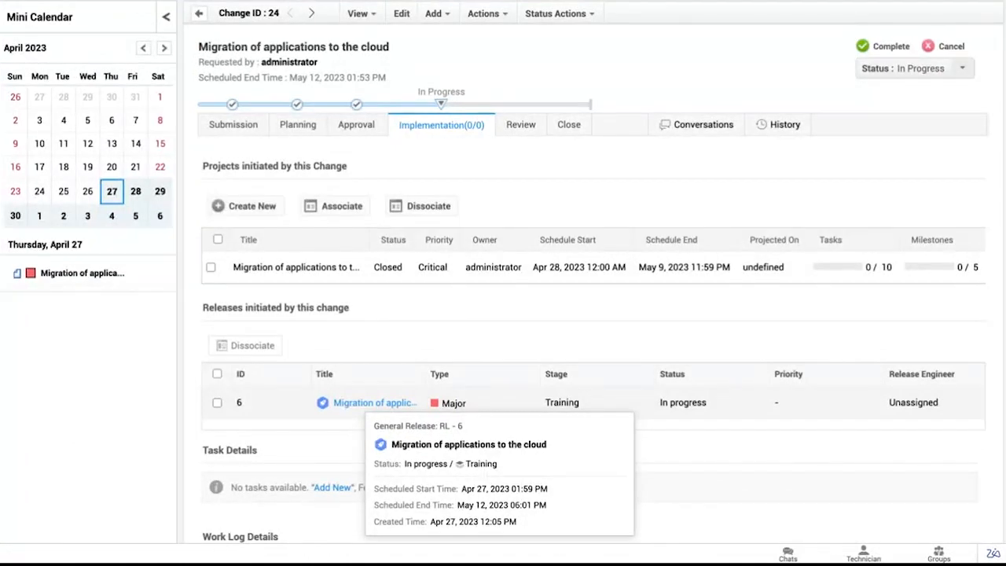
- Return to the migration change and review its implementation details, approvals and the final stages of its workflow
scroll(477, 246, down, 4)
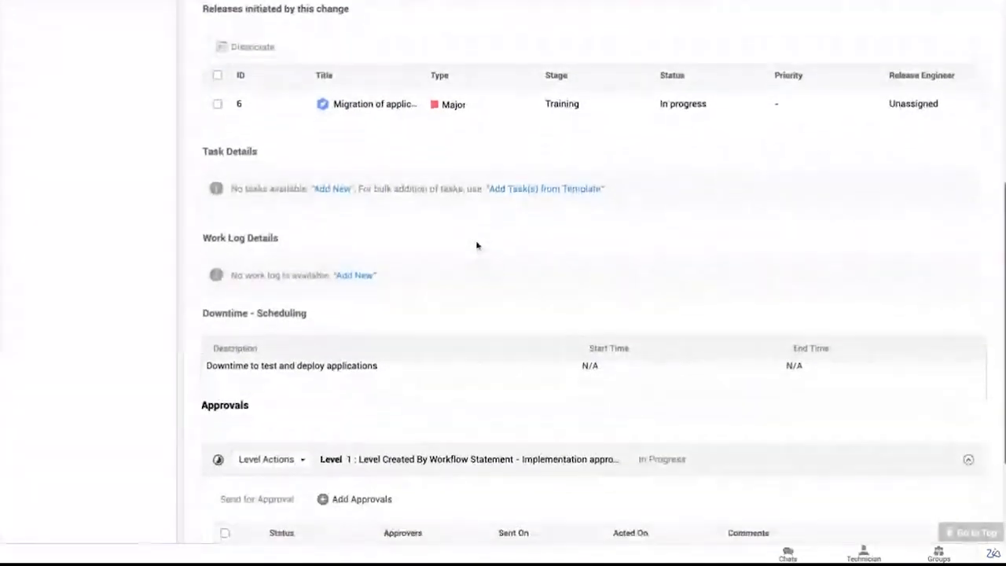
scroll(476, 246, up, 5)
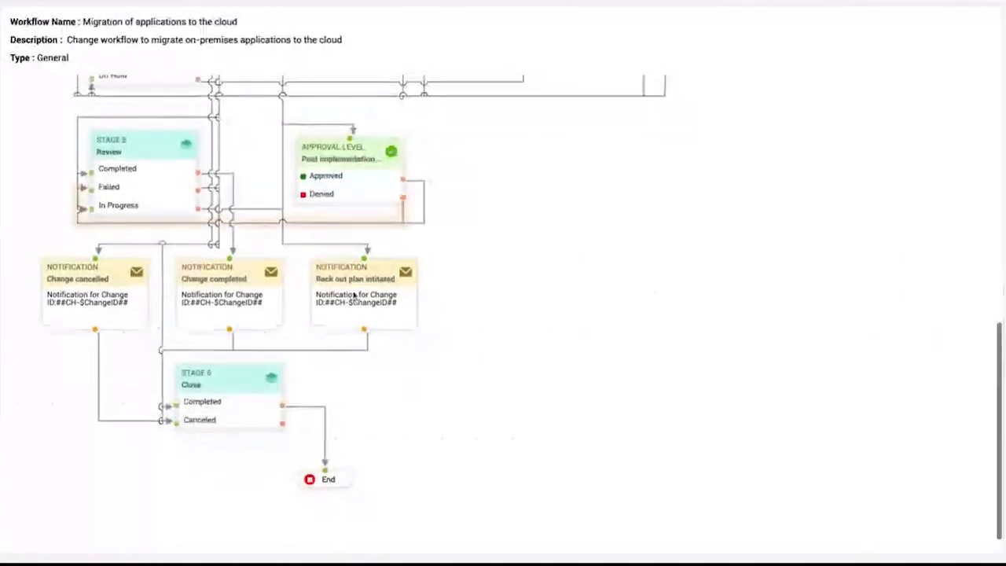
scroll(135, 328, up, 5)
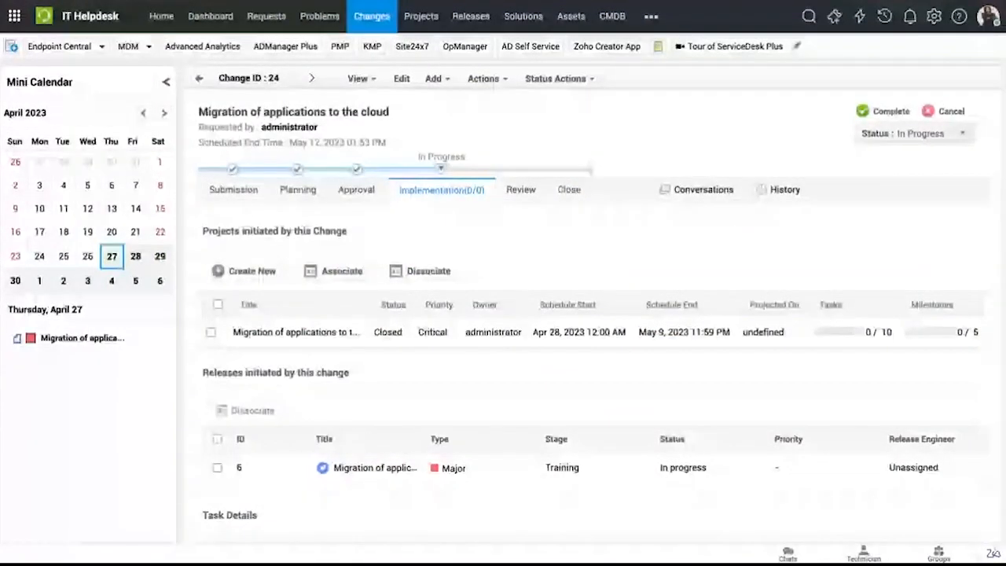
- Review the migration change's review and implementation stages, and revisit its submission and planning details
click(520, 195)
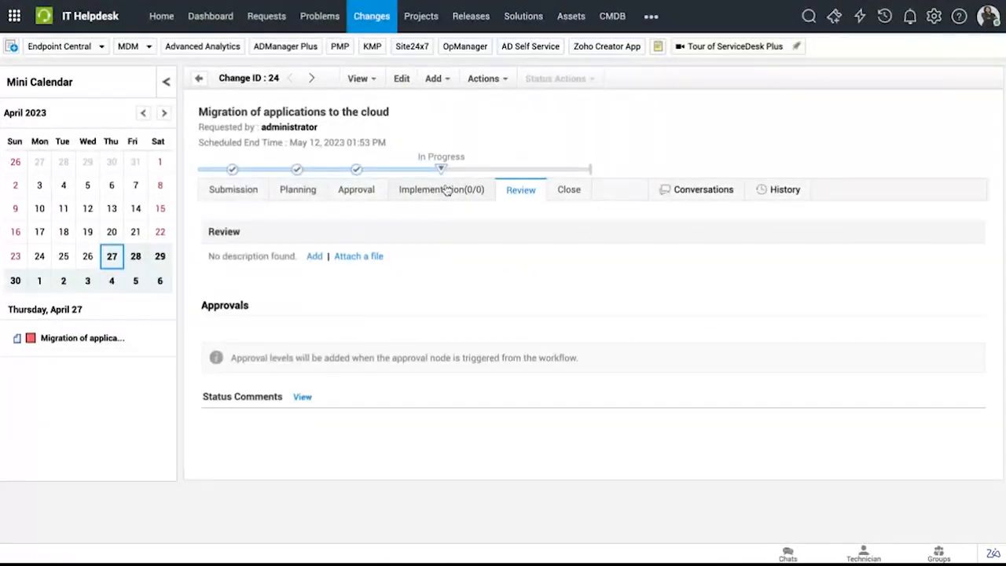
click(445, 191)
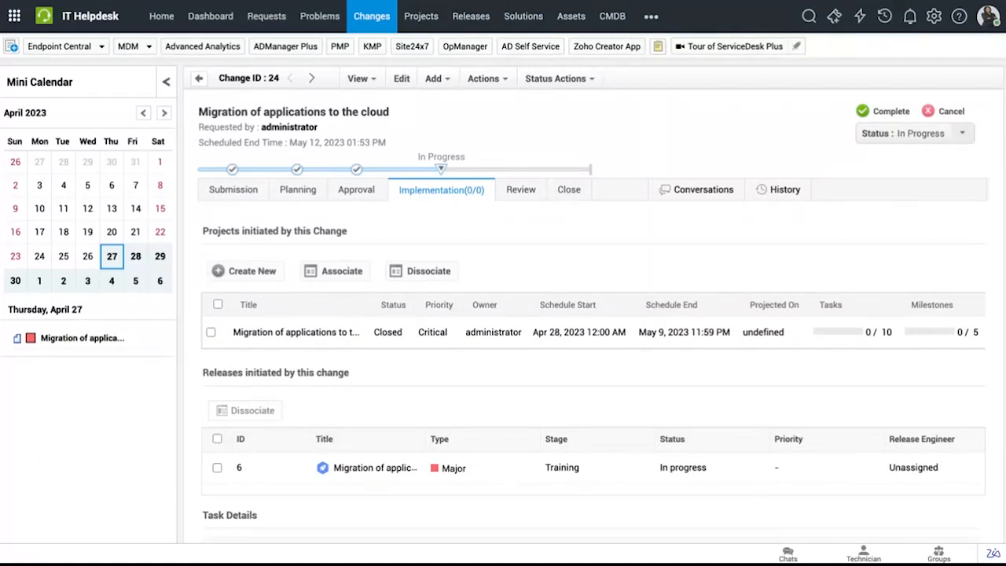
click(228, 189)
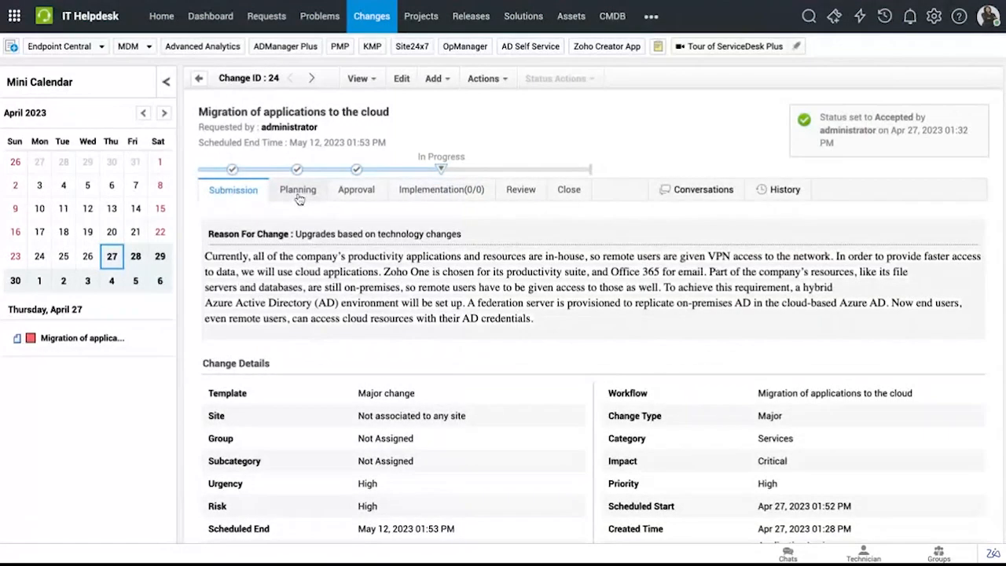
click(298, 191)
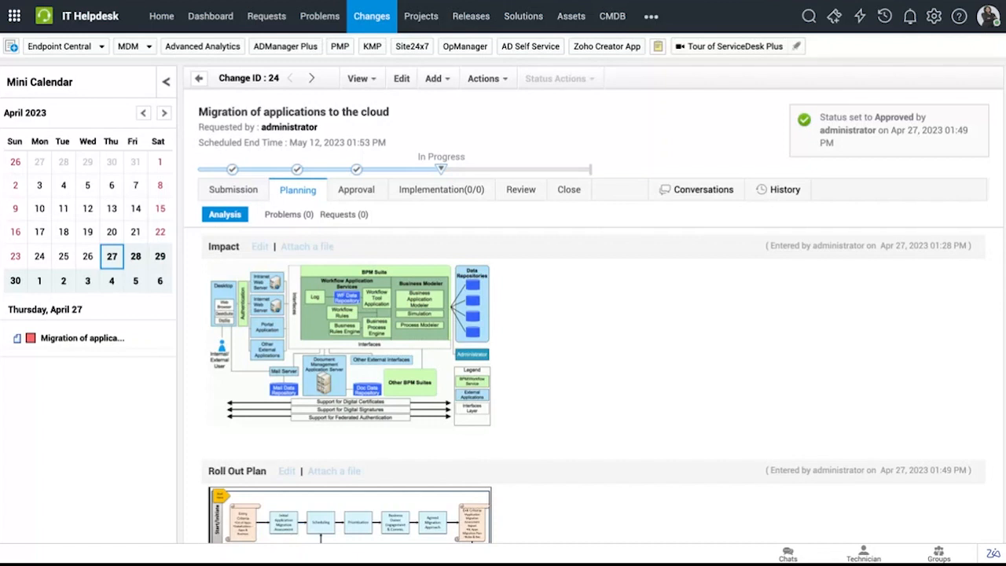
click(434, 197)
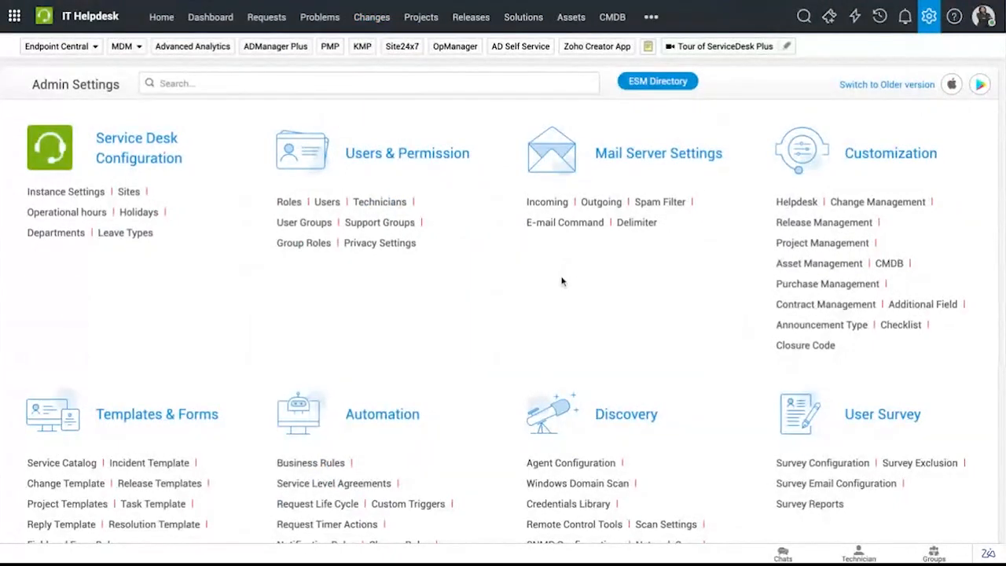
- Open the General Template for changes in edit mode and examine its change detail fields
scroll(561, 281, down, 2)
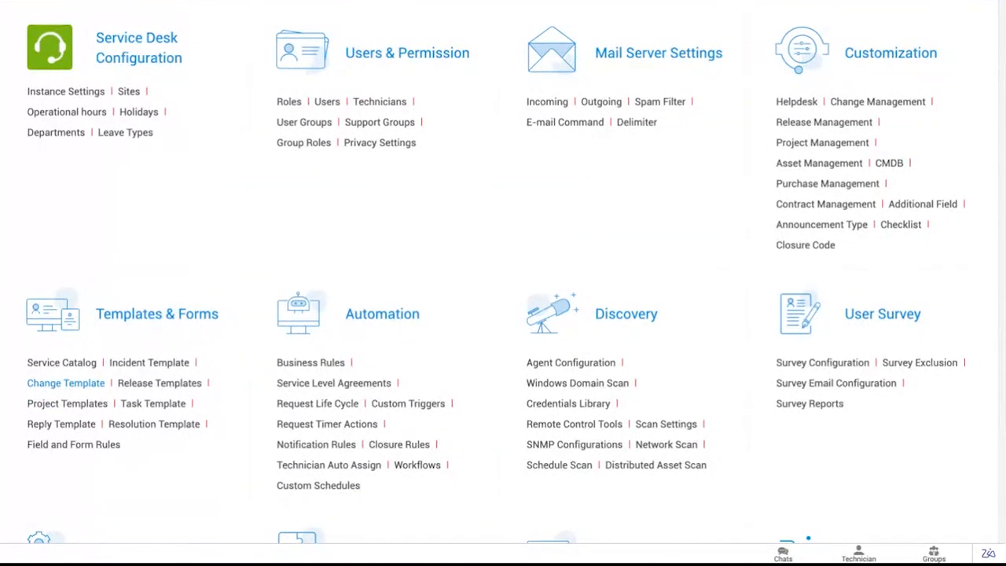
click(66, 384)
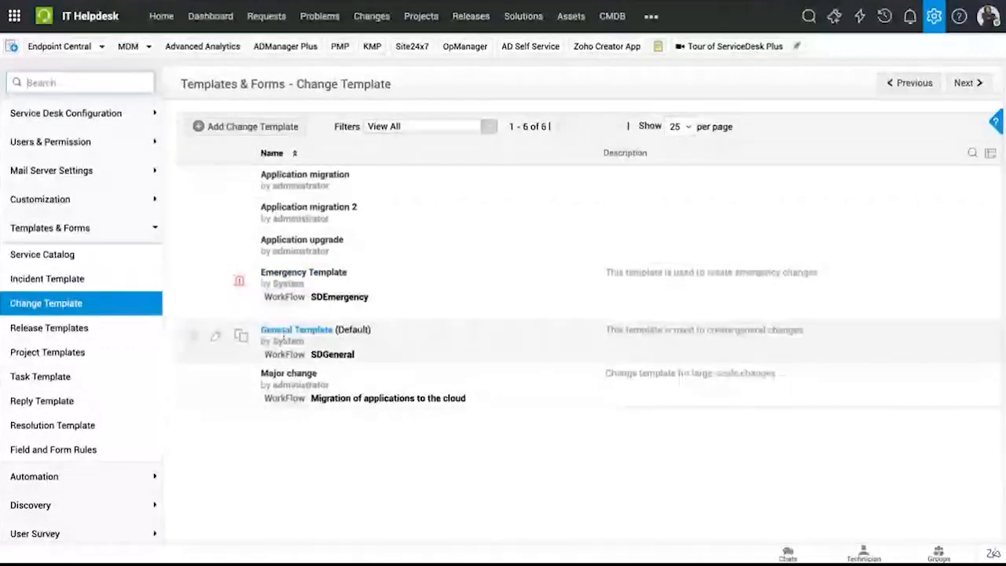
click(216, 339)
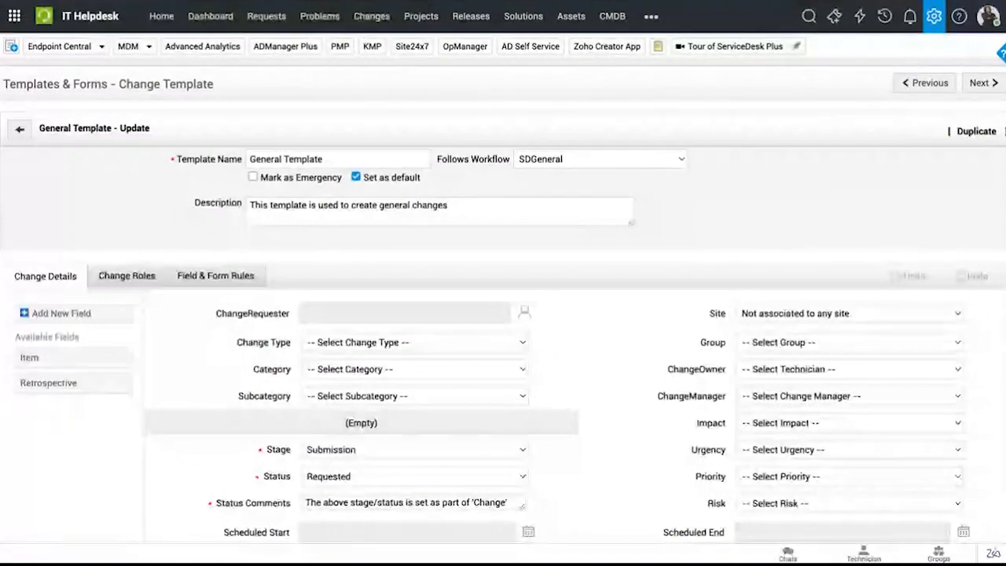
scroll(503, 314, down, 2)
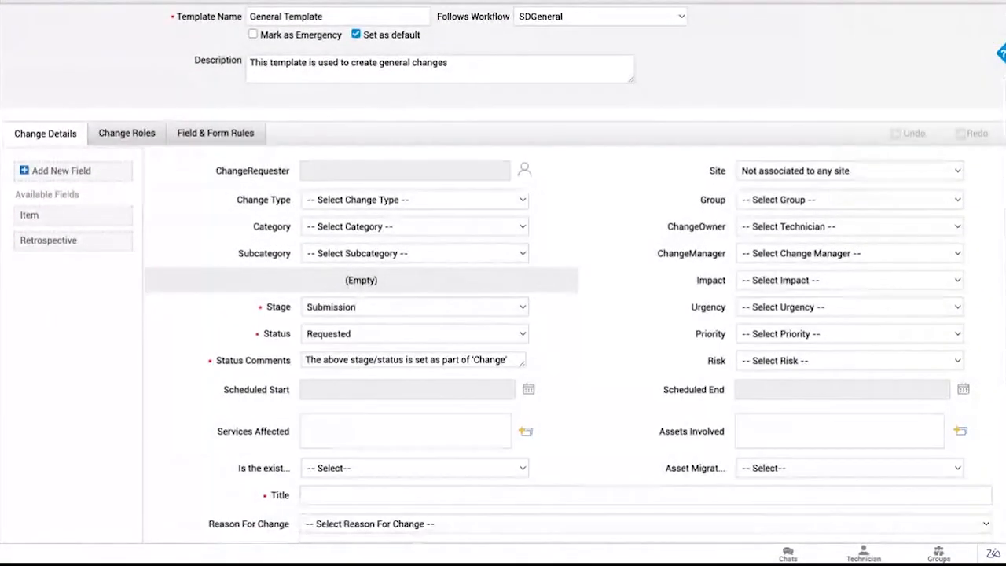
scroll(503, 283, up, 3)
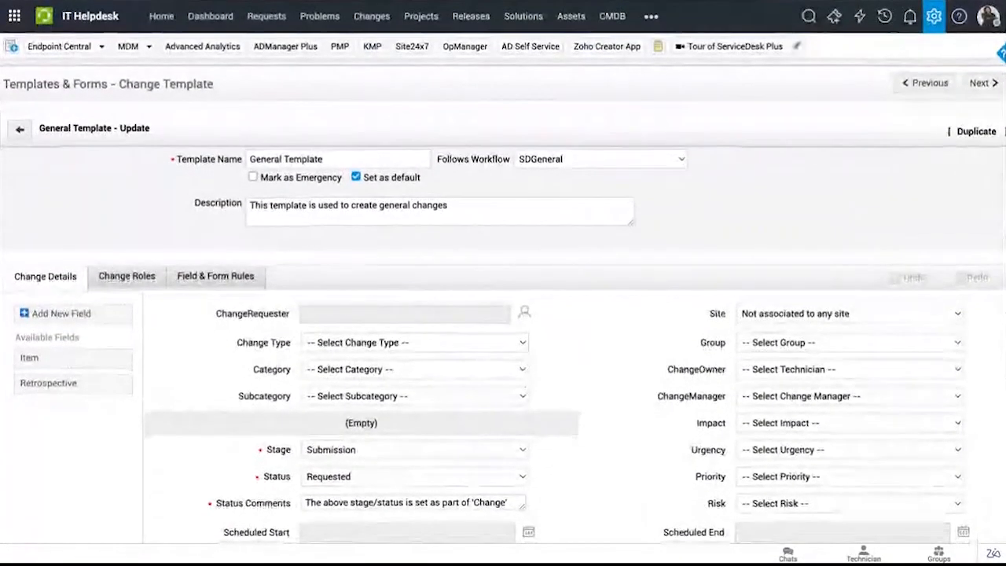
scroll(503, 283, down, 3)
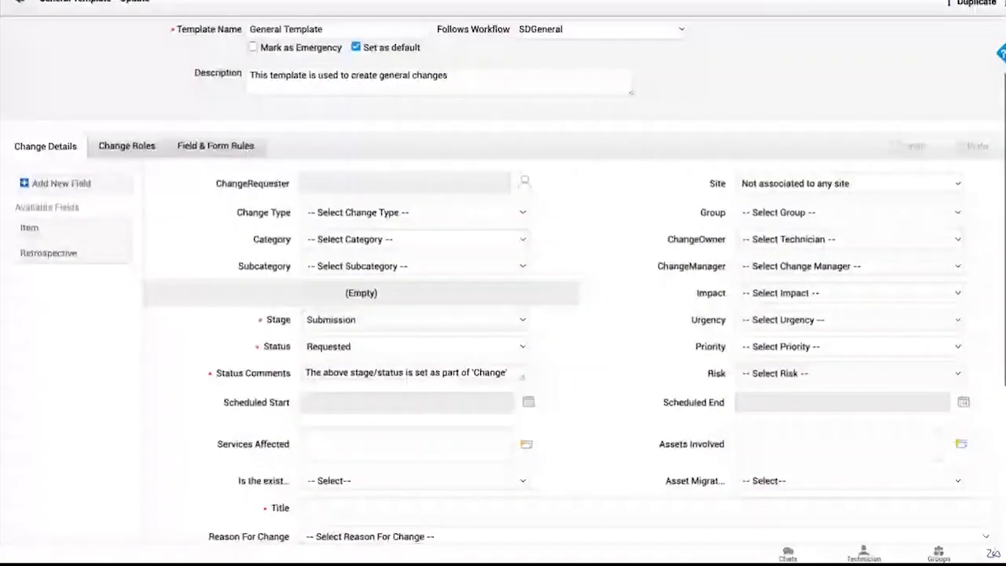
scroll(243, 196, down, 1)
scroll(281, 213, down, 1)
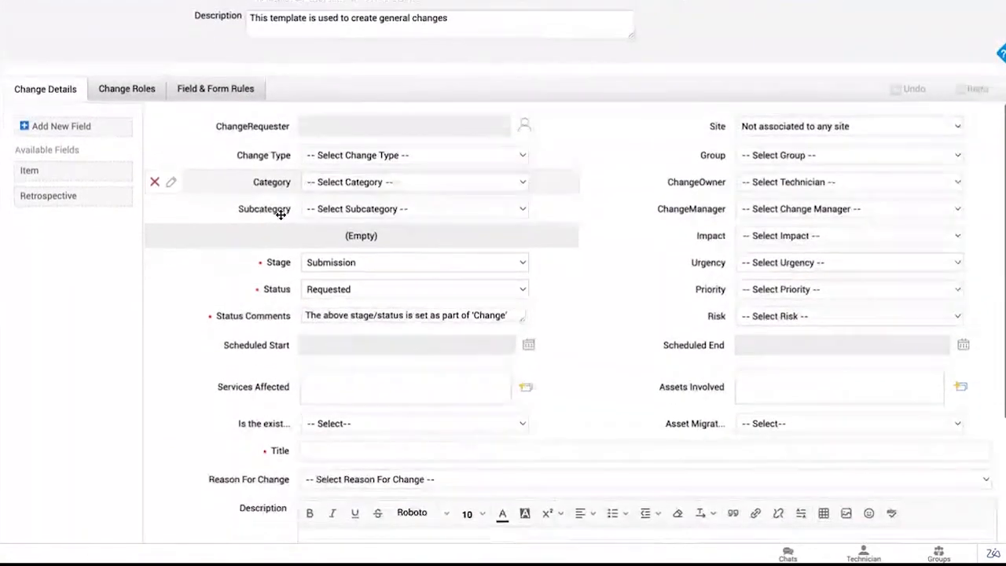
scroll(280, 213, down, 1)
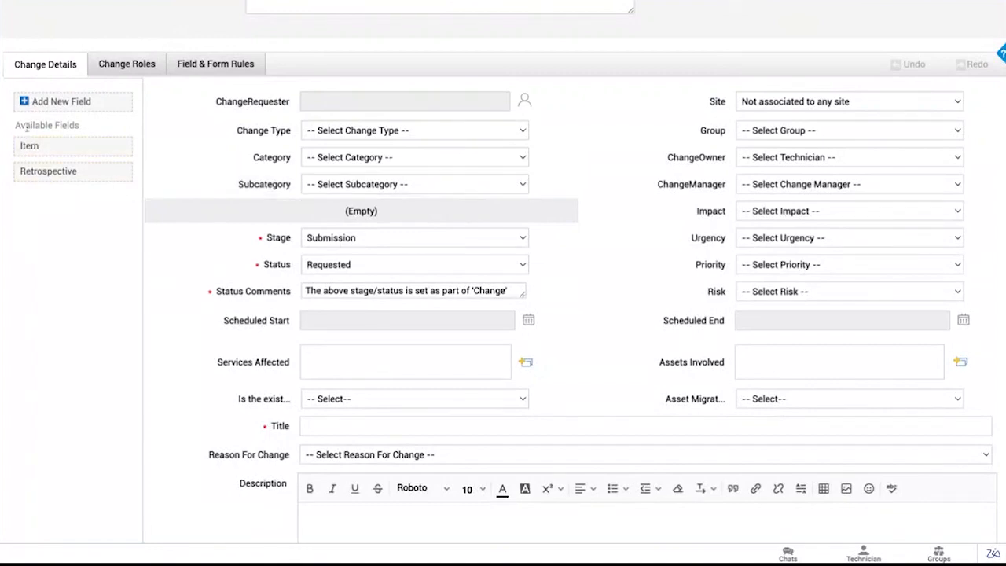
- Preview adding a new field below Category, then inspect the template's change roles and leave without saving
drag(49, 102, 301, 197)
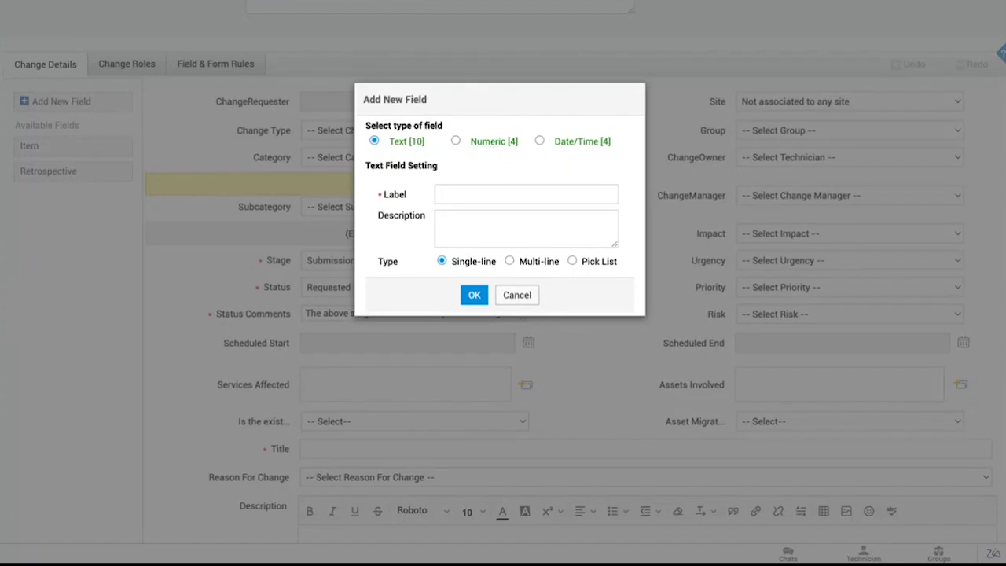
click(518, 295)
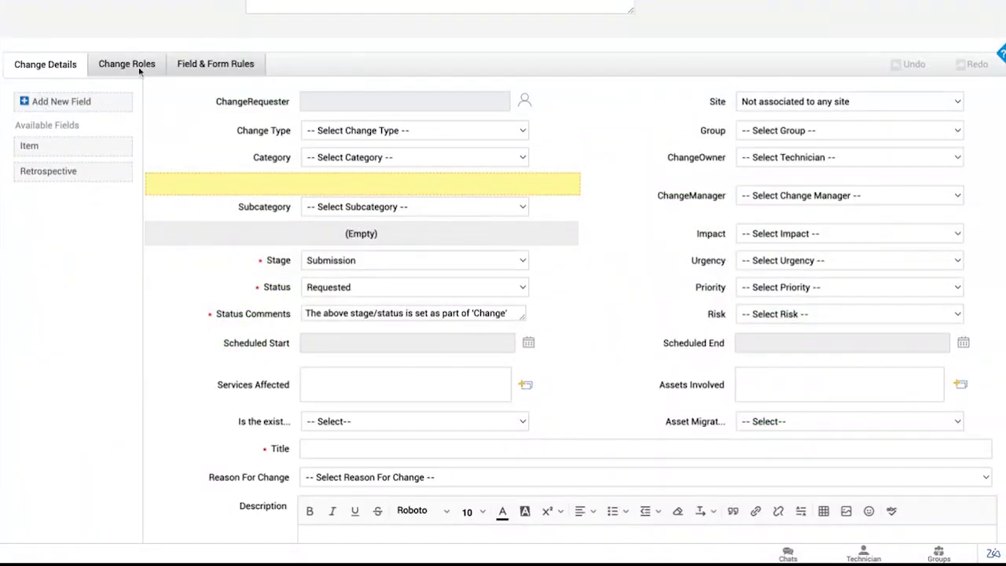
scroll(559, 208, down, 1)
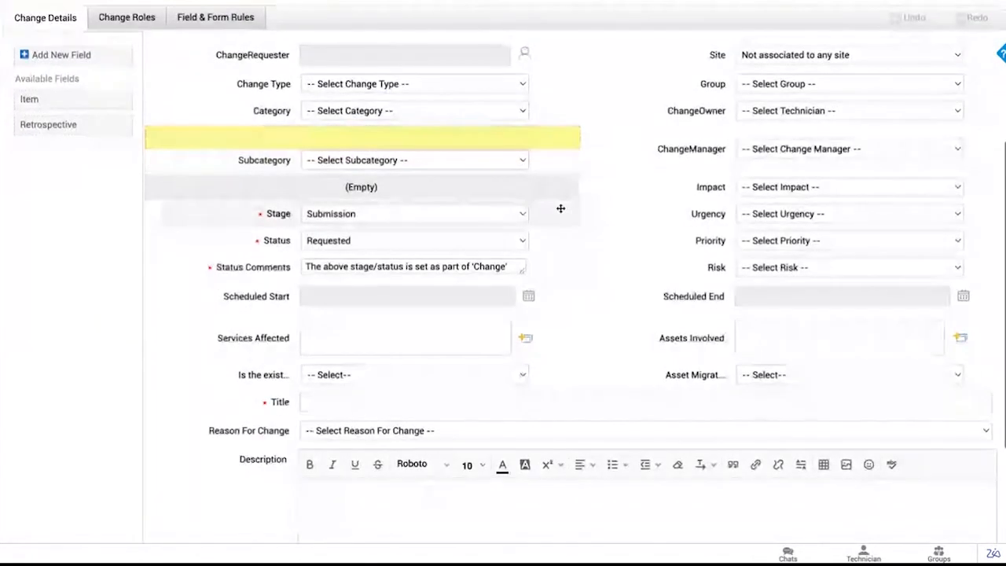
click(156, 16)
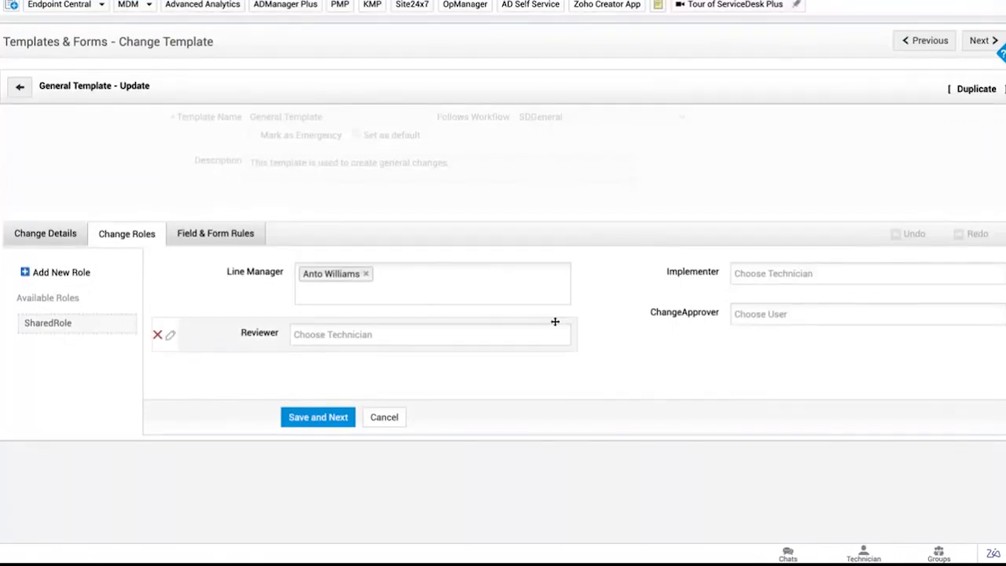
click(391, 424)
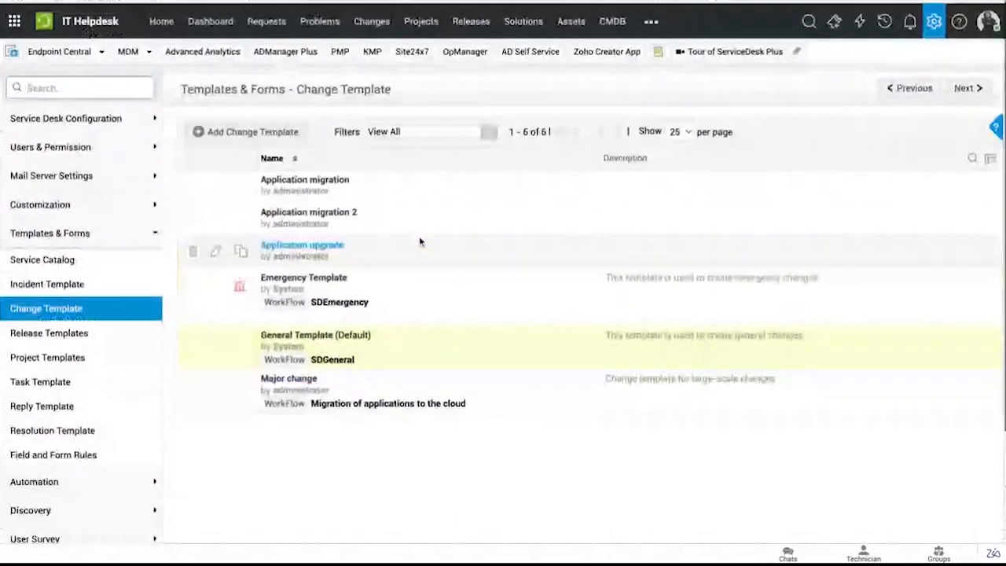
- Review the change management customization settings, from change types, risks and reasons to the advisory boards and change stages
click(71, 201)
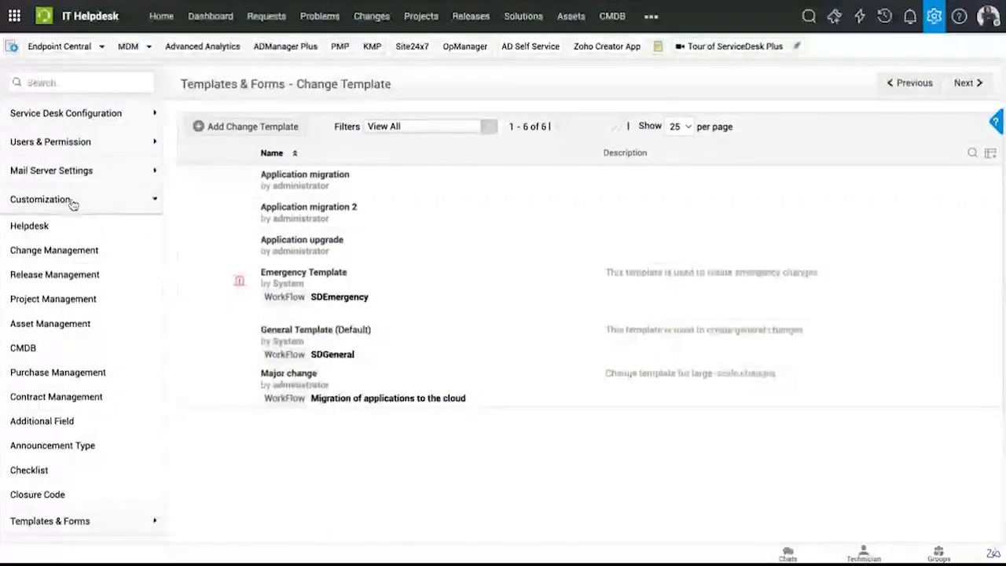
click(72, 253)
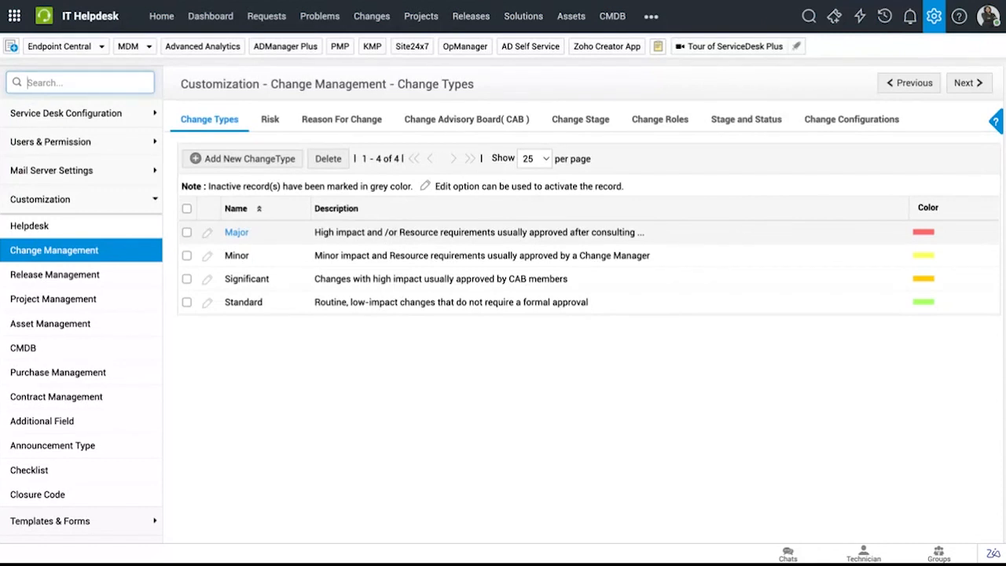
click(273, 117)
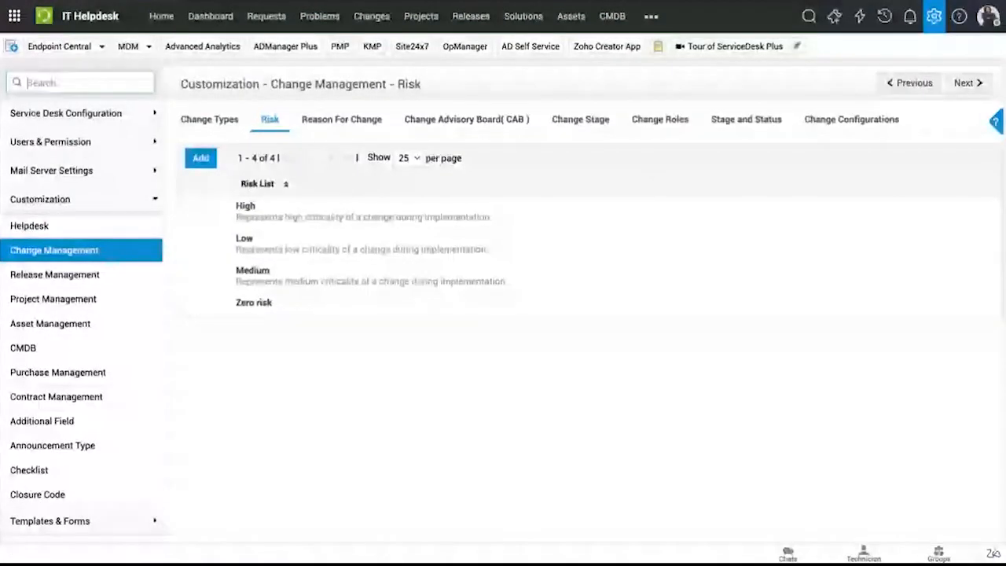
click(320, 122)
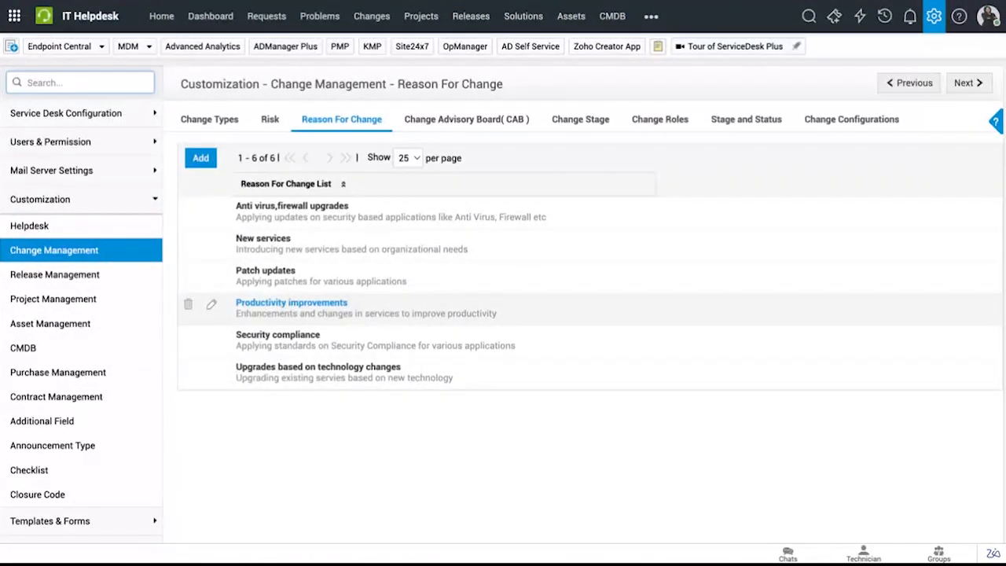
click(491, 133)
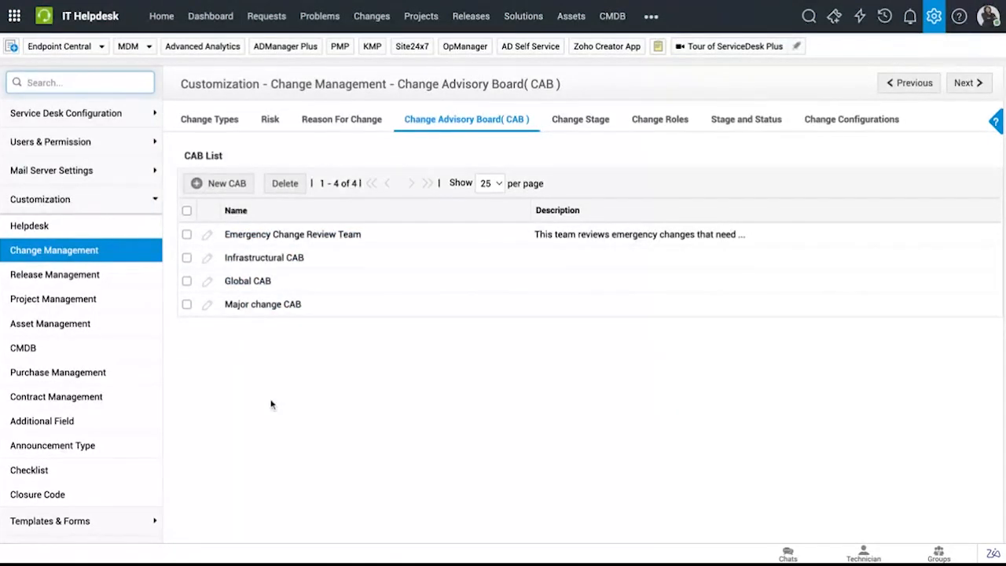
click(589, 124)
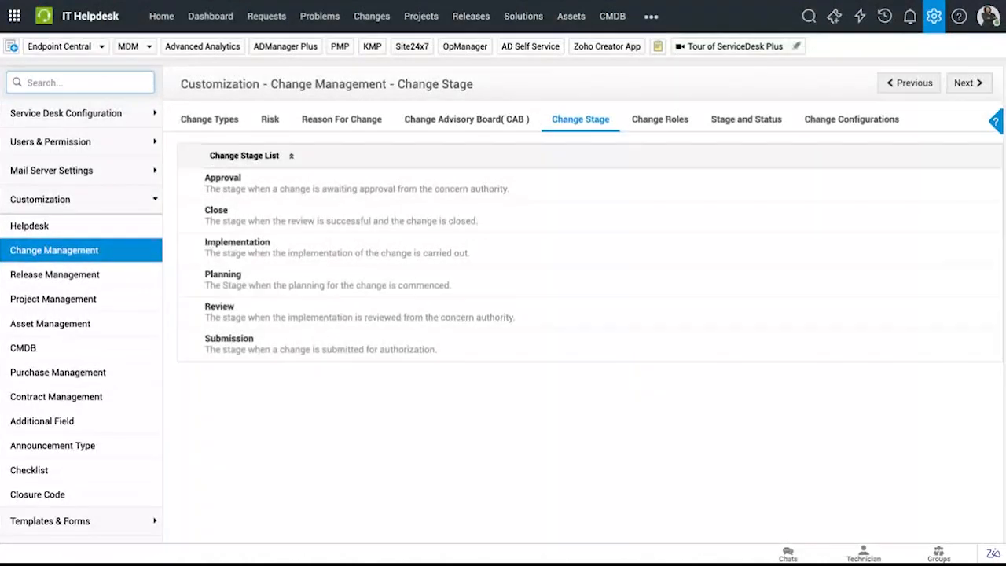
- Review the list of change roles and examine the new role form with its stage access permissions
click(678, 128)
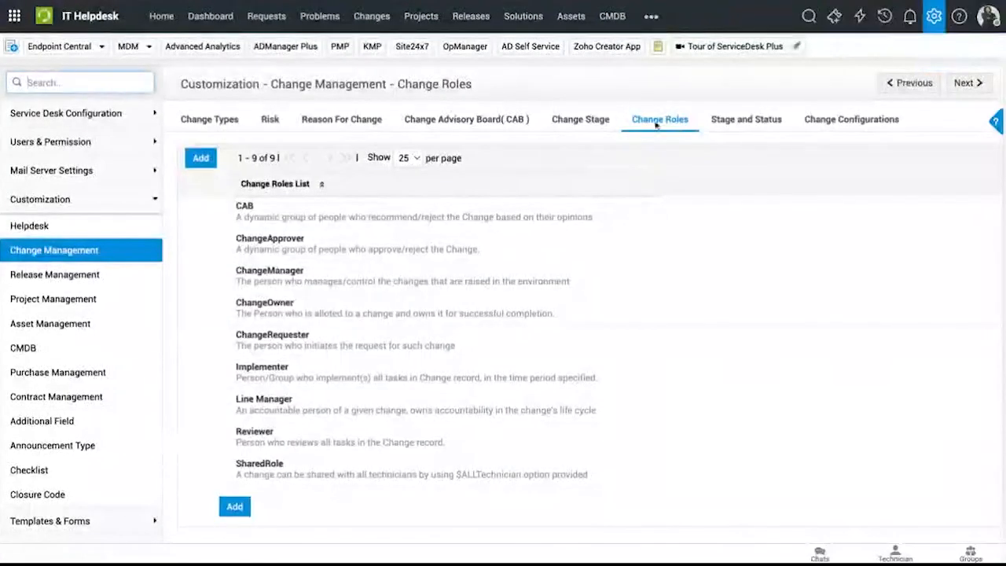
scroll(376, 233, down, 2)
scroll(206, 285, up, 2)
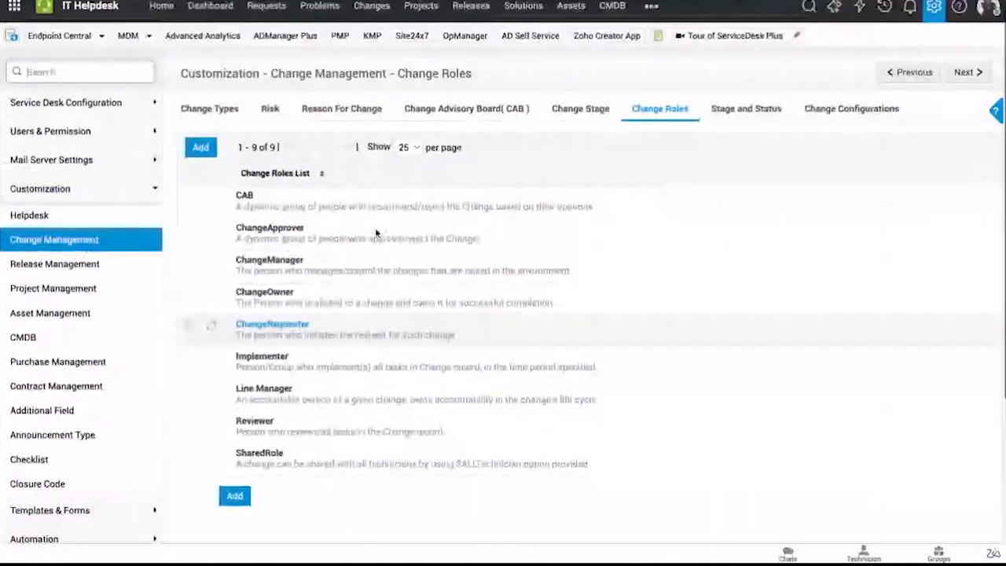
click(201, 153)
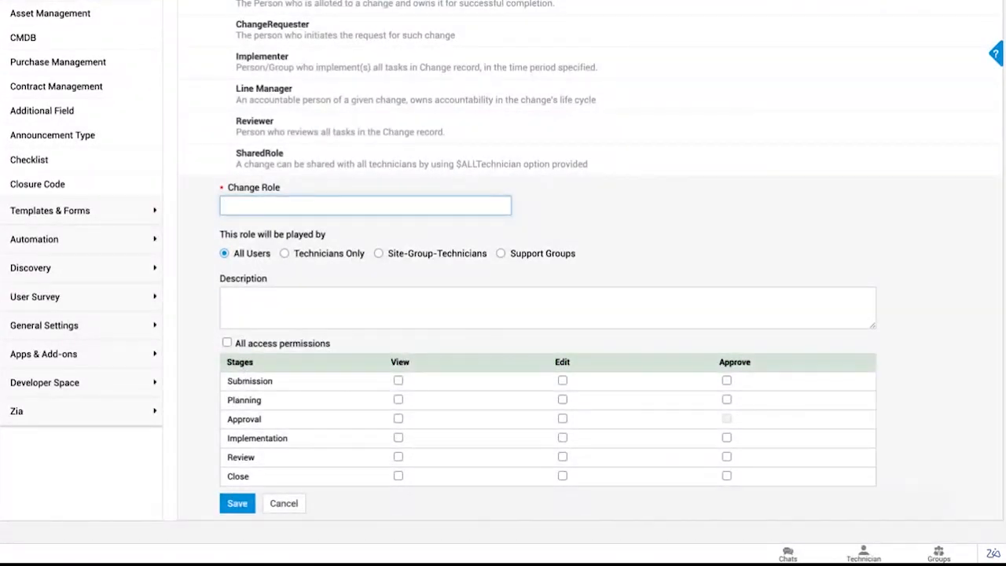
scroll(257, 373, up, 5)
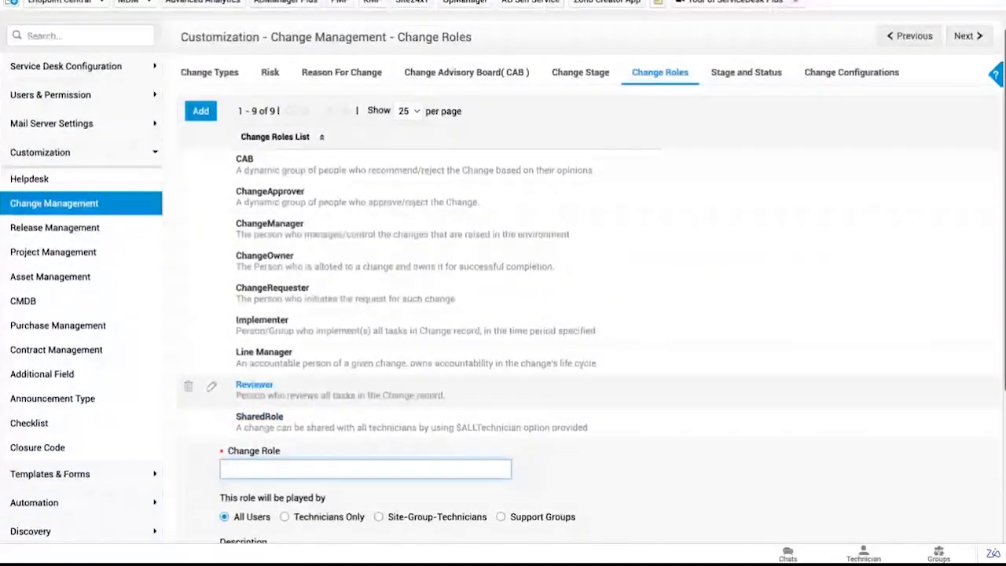
- Review the statuses defined for each change stage and the general change configuration options
click(753, 81)
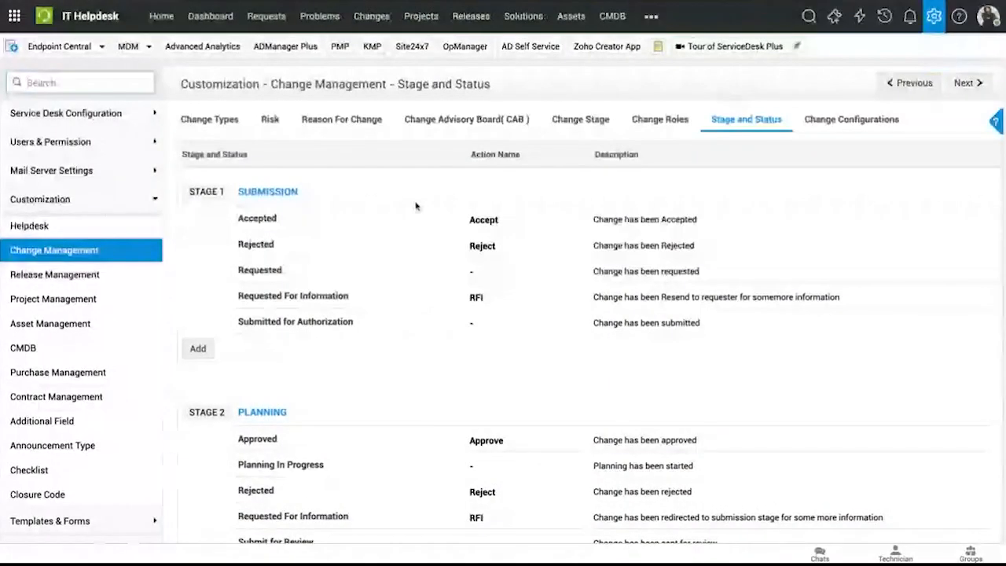
scroll(315, 235, down, 1)
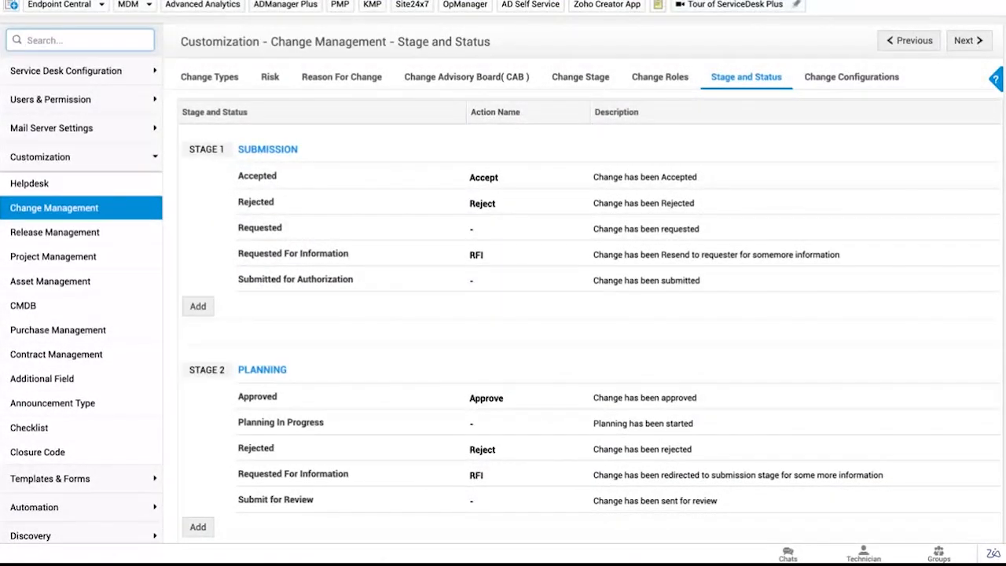
click(864, 77)
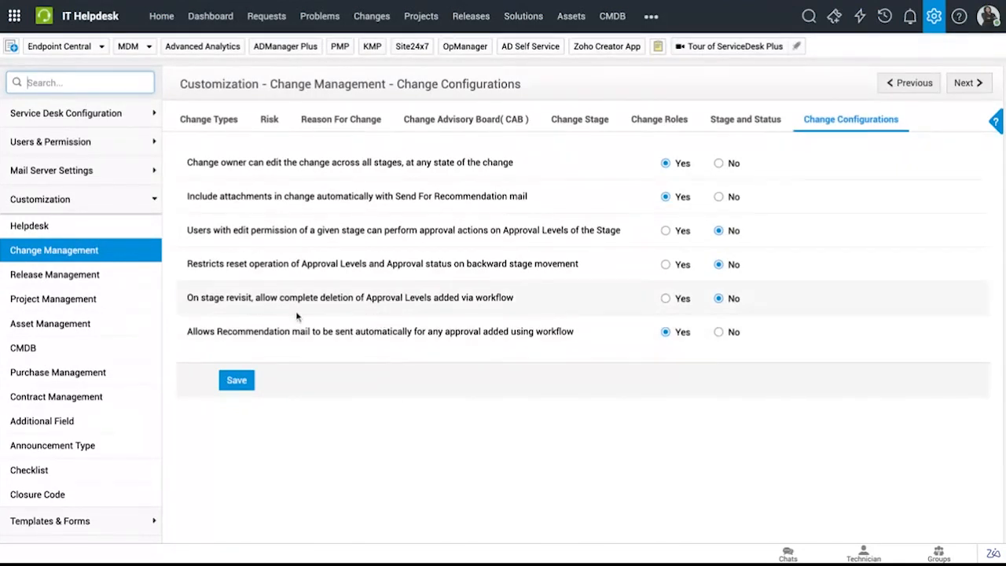
- Open the "Migration of applications to the cloud" change workflow from the automation settings in the workflow editor
scroll(99, 299, down, 1)
scroll(98, 323, down, 1)
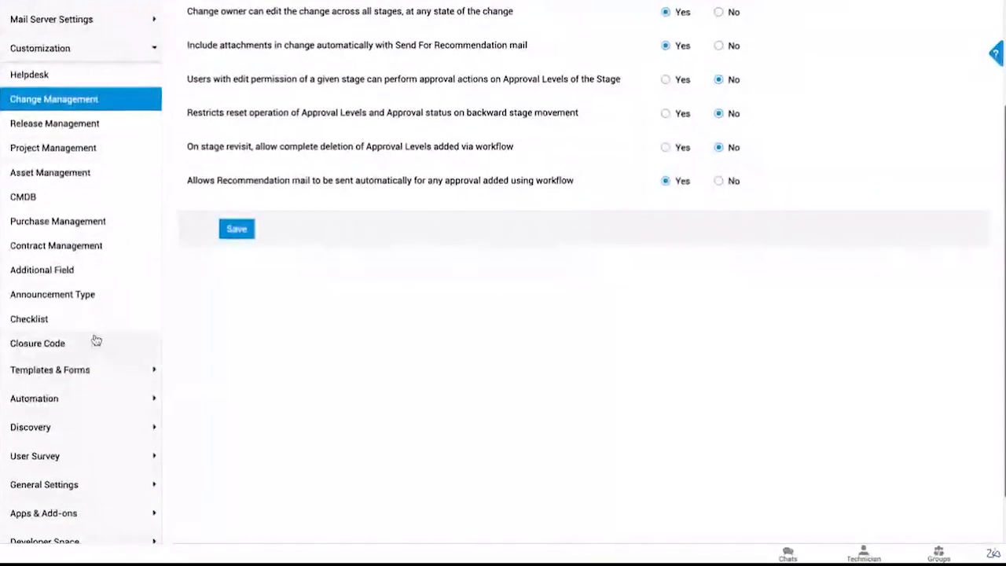
click(74, 397)
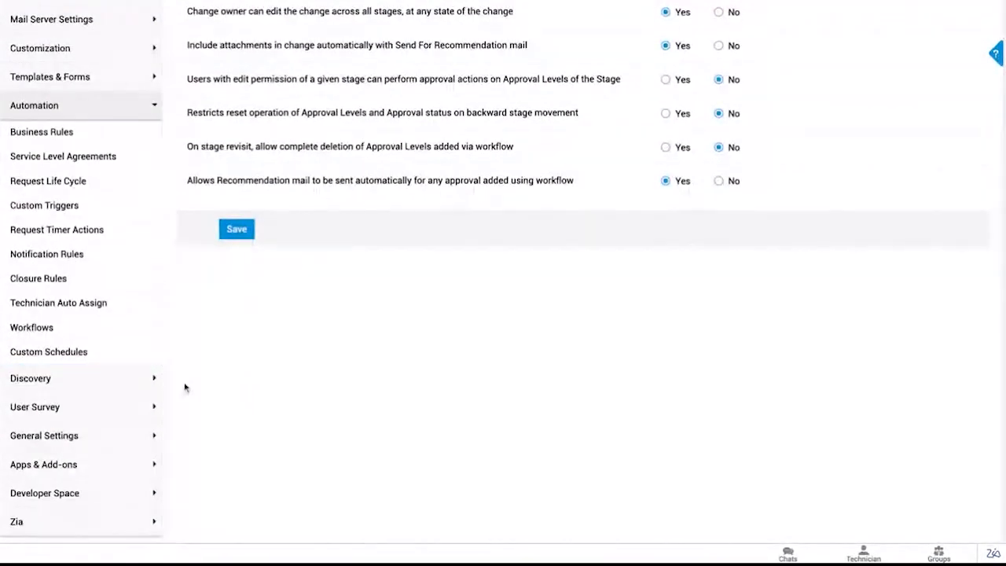
click(45, 333)
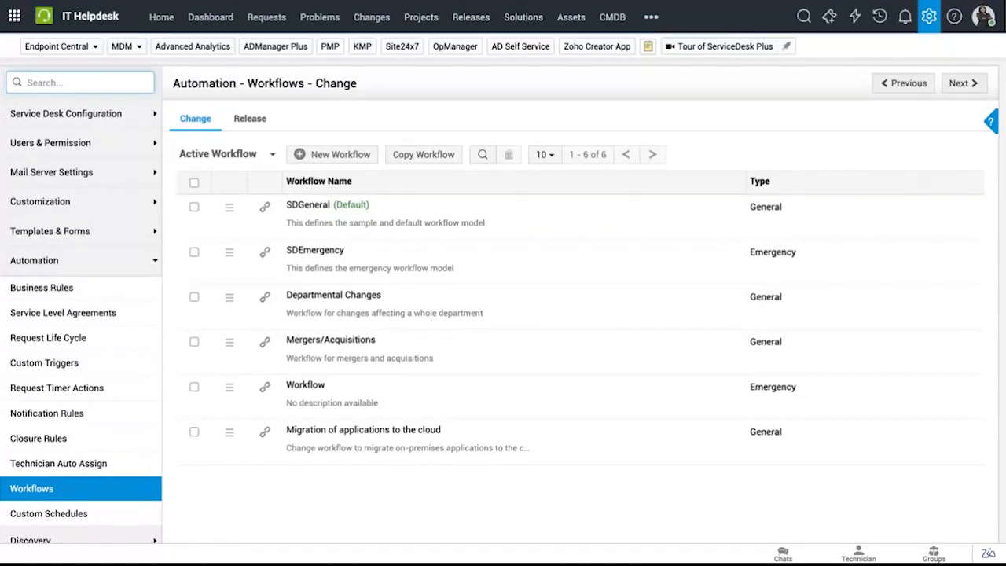
click(319, 434)
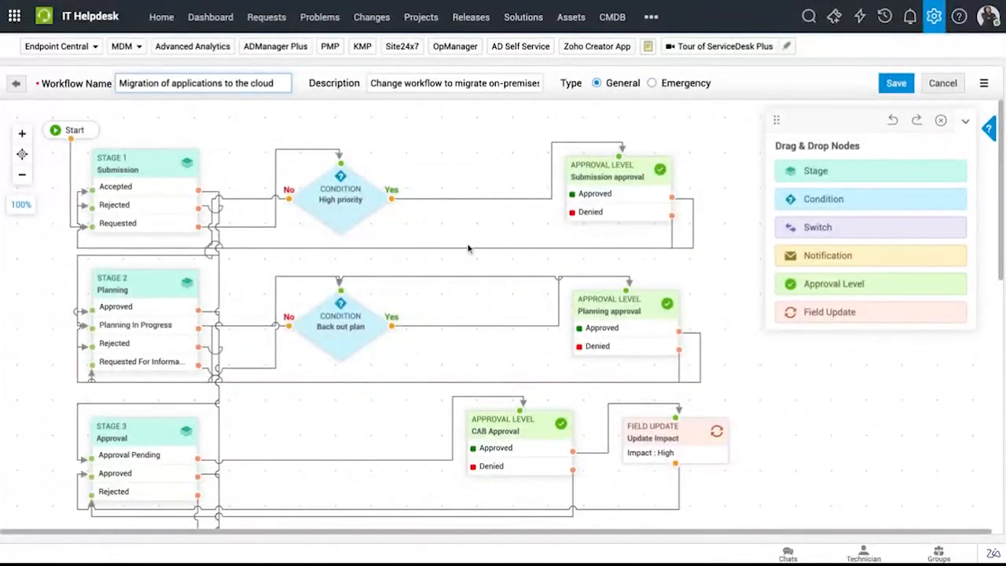
- Examine the cloud migration workflow from the Submission stage through approvals and notifications to the Close stage, and leave it without saving
scroll(468, 248, down, 3)
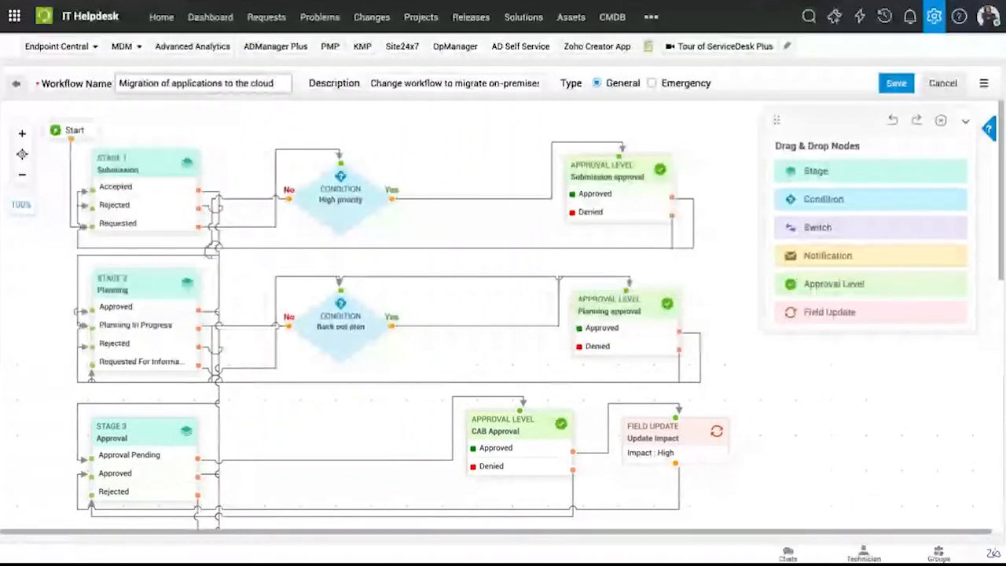
scroll(504, 314, down, 2)
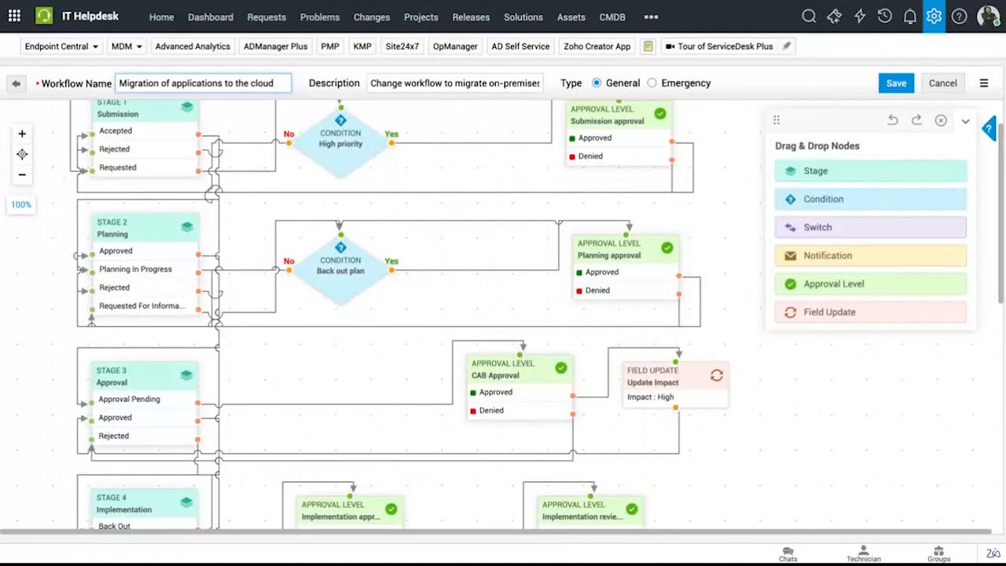
scroll(385, 315, up, 1)
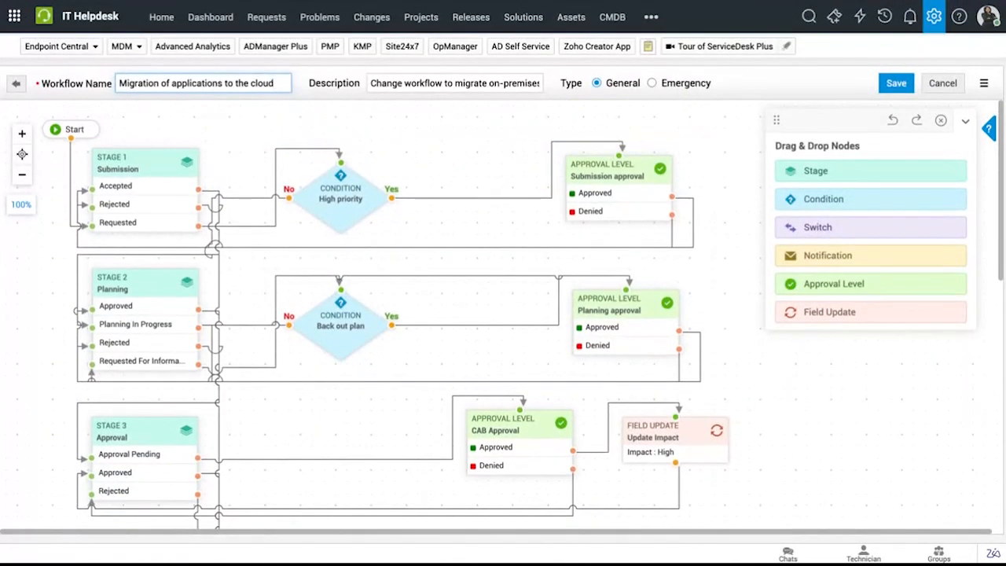
mouse_move(357, 205)
mouse_move(320, 325)
scroll(319, 324, down, 3)
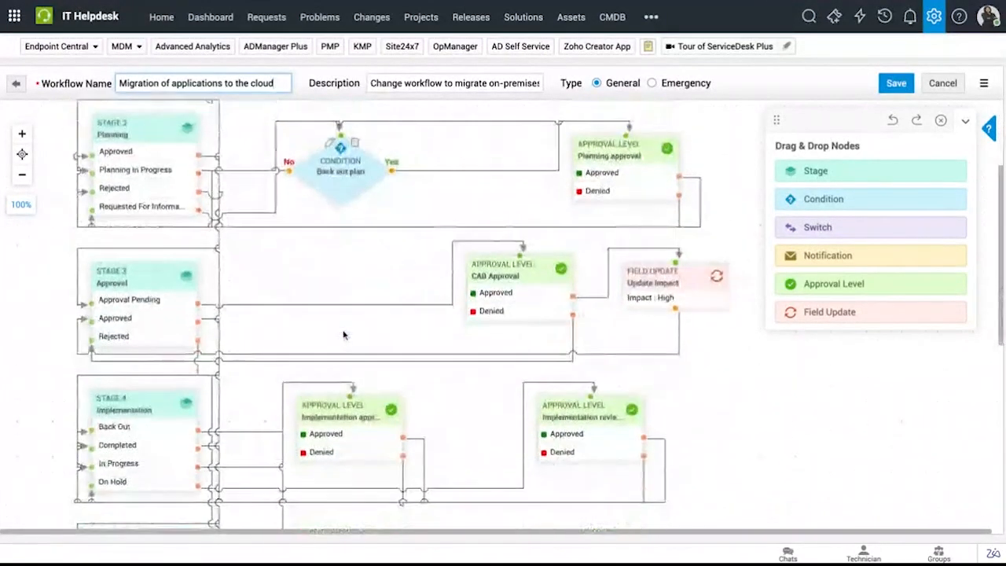
mouse_move(463, 303)
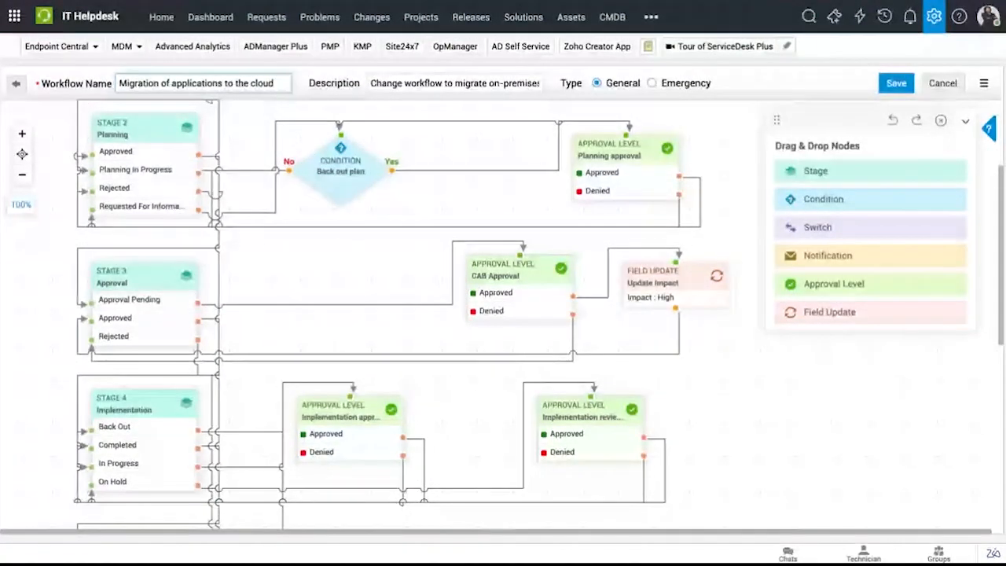
scroll(402, 314, down, 3)
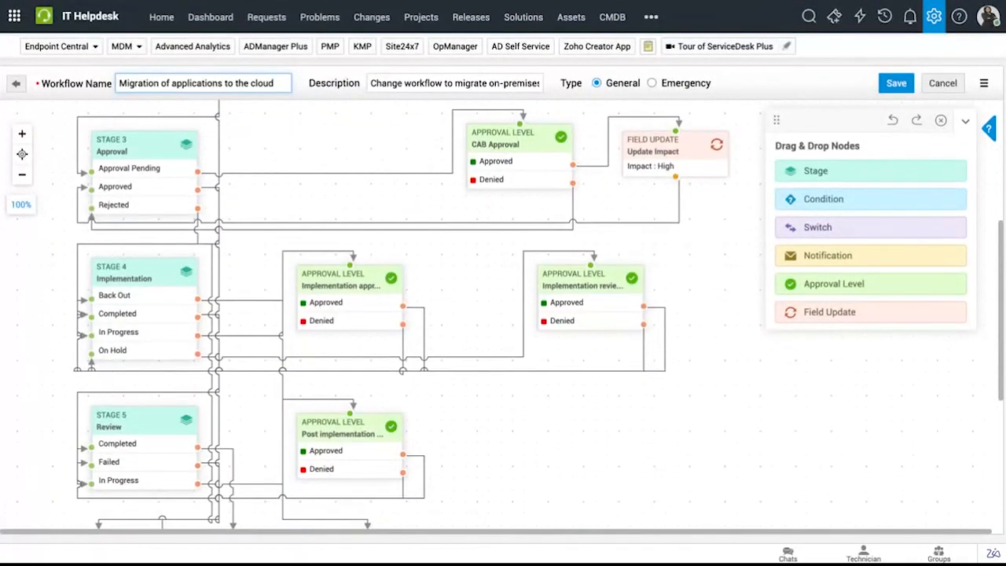
scroll(435, 326, down, 4)
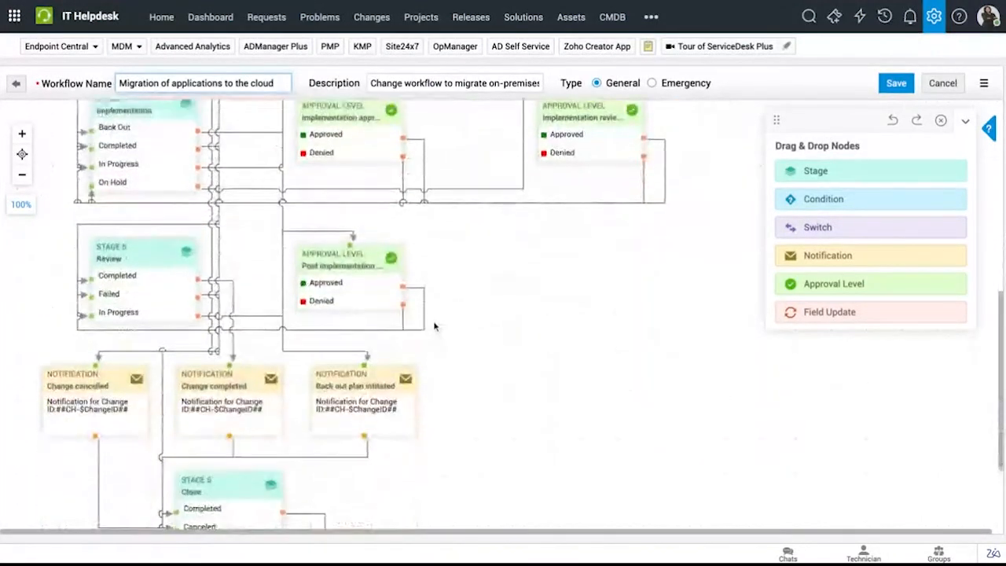
scroll(435, 327, down, 1)
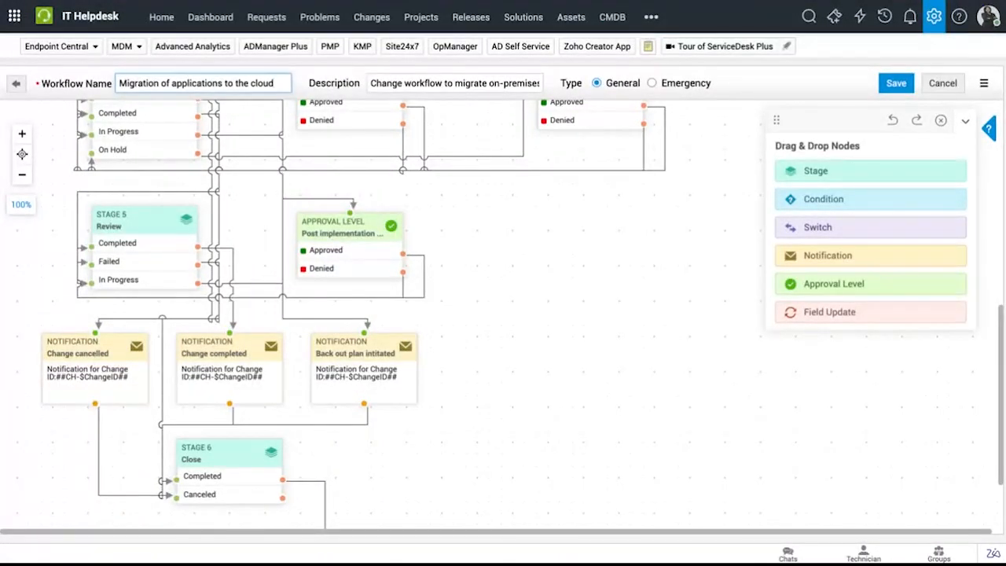
scroll(472, 322, down, 1)
scroll(471, 322, up, 7)
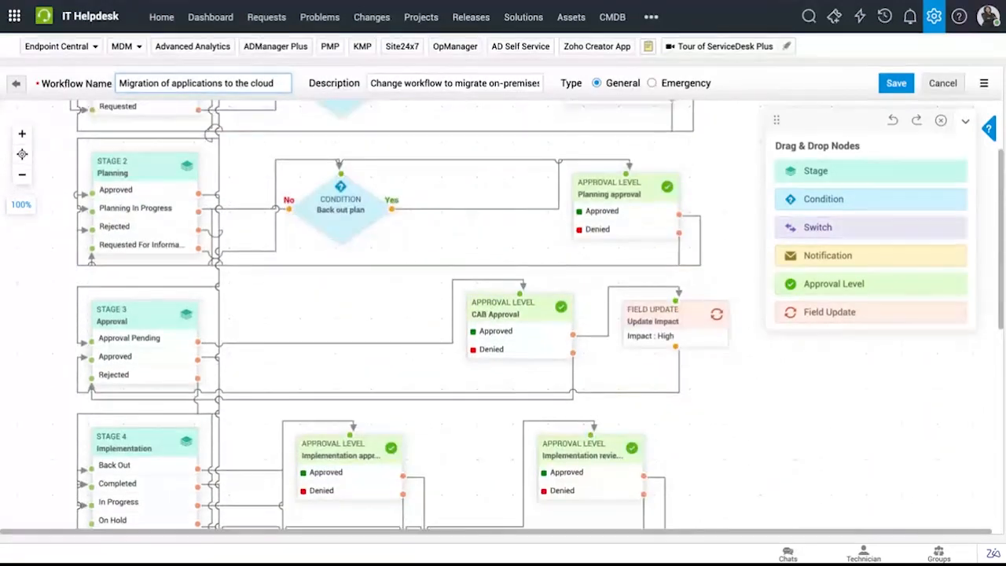
click(942, 83)
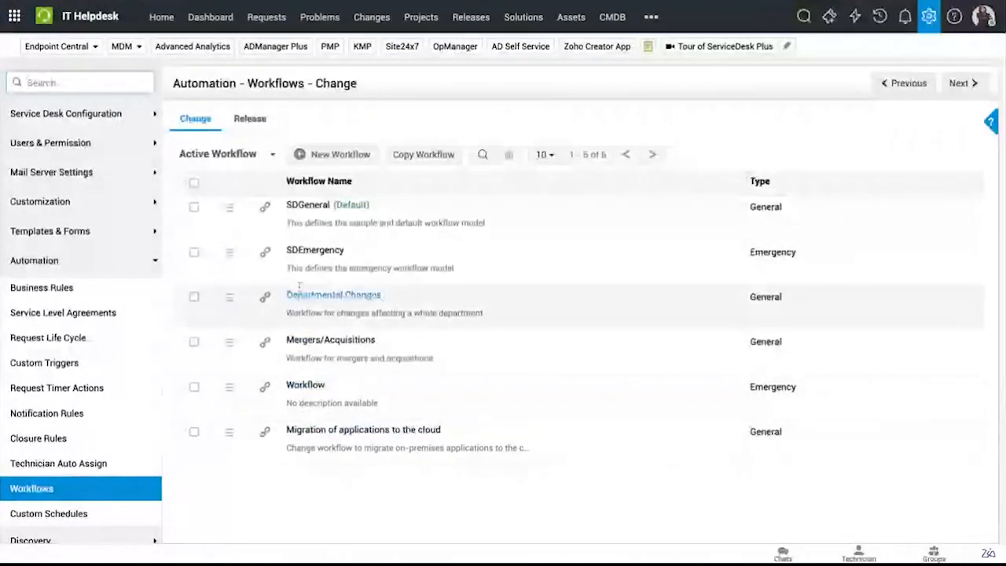
- Start a new change workflow and place a Stage node between the Submission and Close stages
click(328, 154)
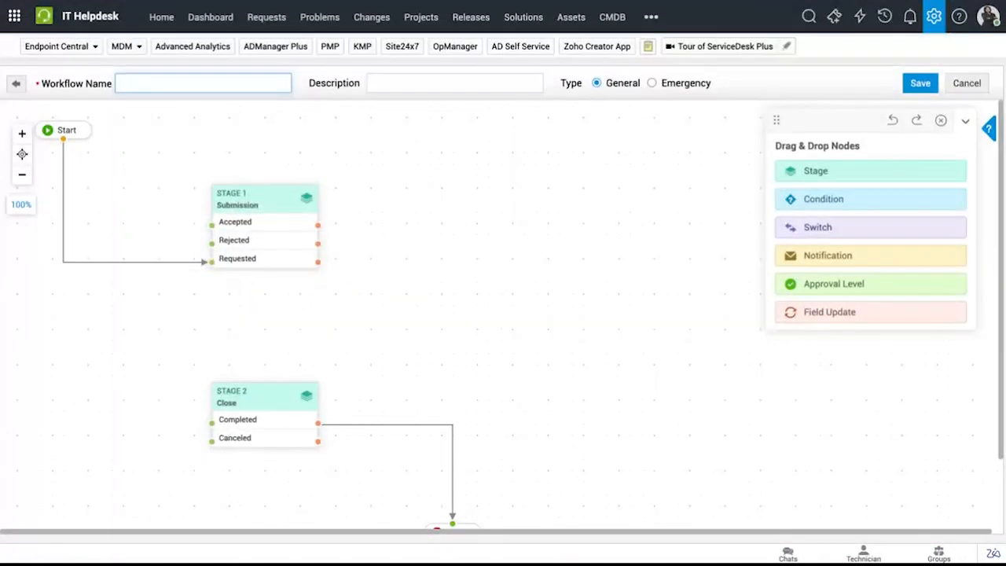
scroll(468, 230, down, 1)
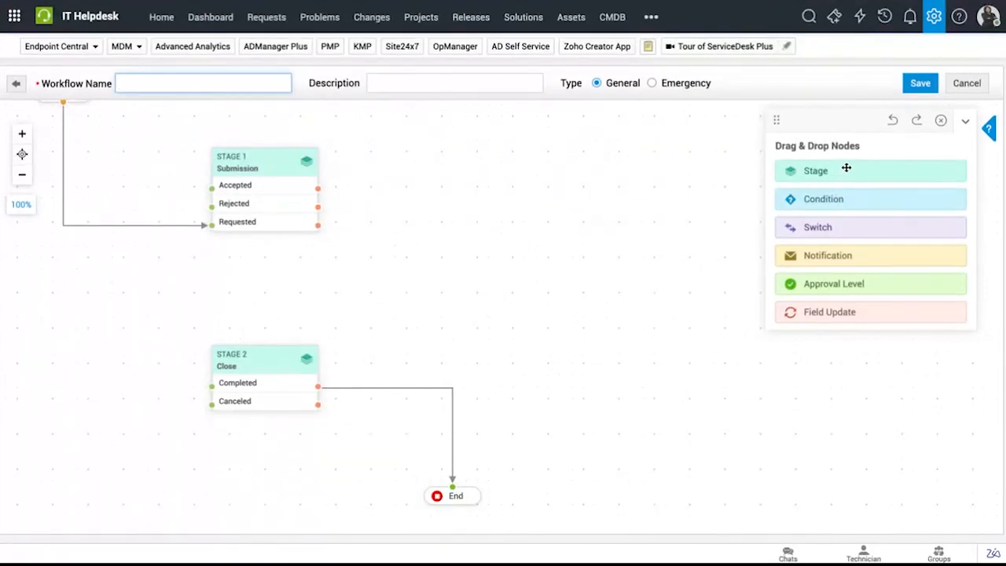
drag(847, 168, 214, 281)
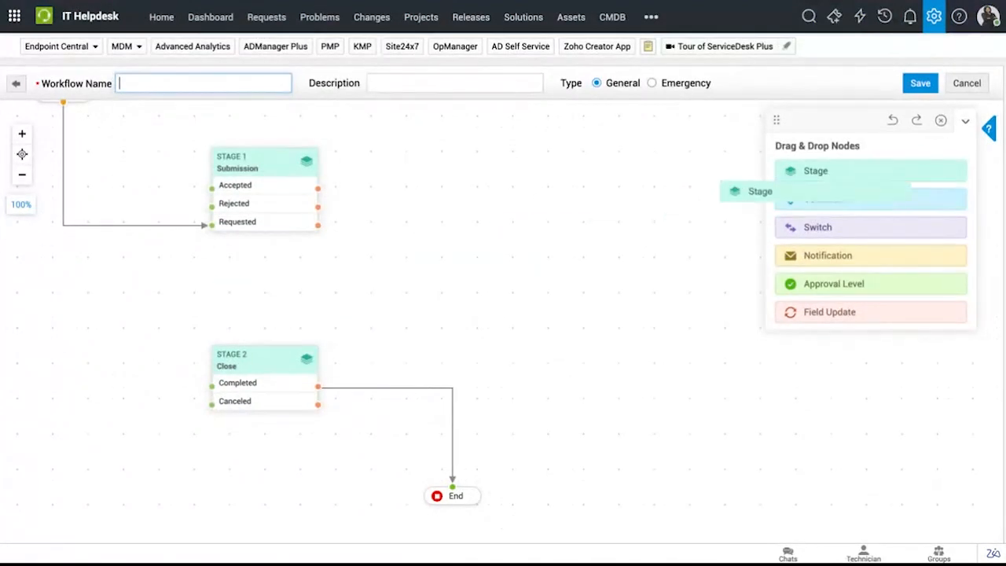
drag(723, 180, 216, 274)
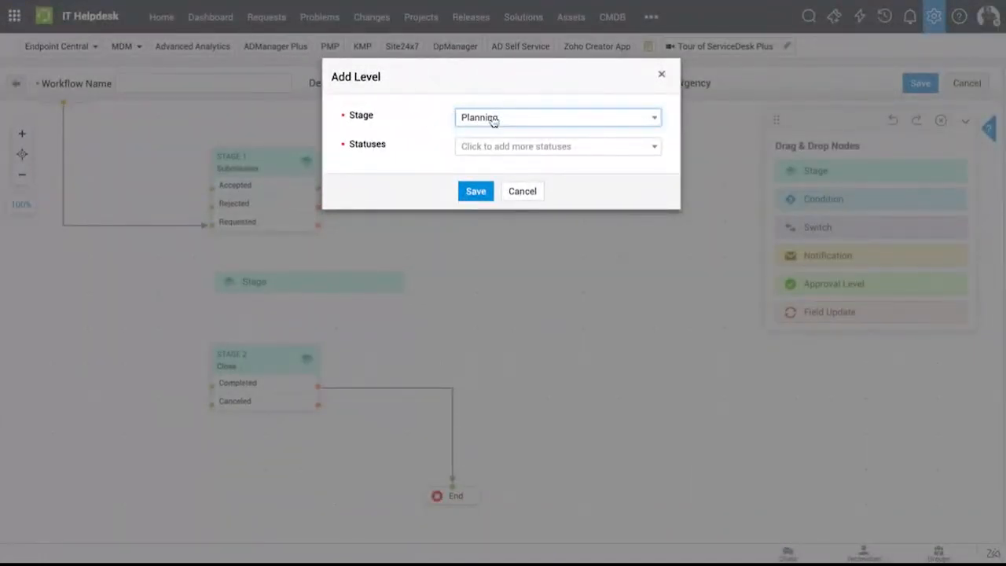
- Give the Planning stage the statuses Approved, Planning In Progress, Rejected and Requested For Information, and save the stage
click(493, 147)
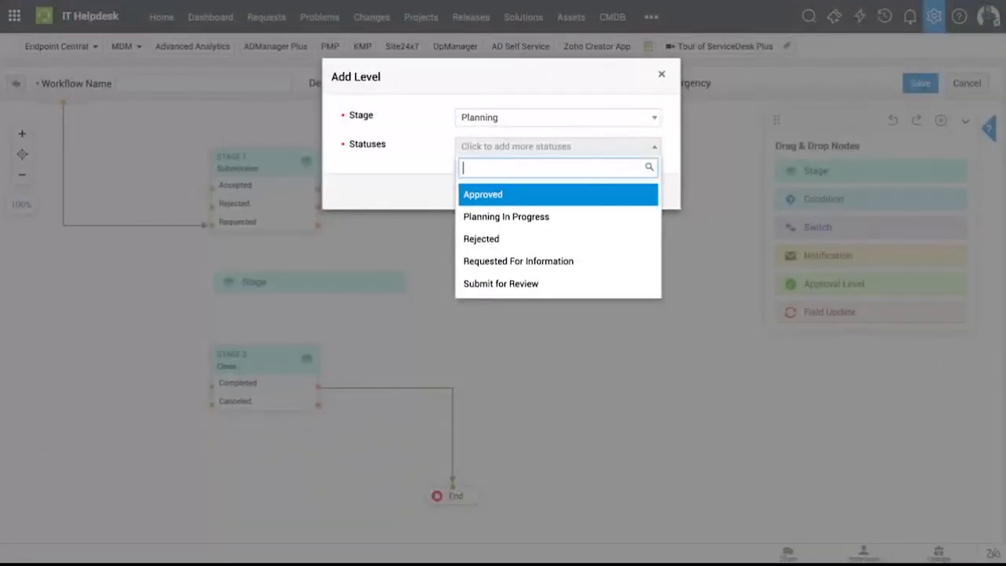
click(497, 197)
click(503, 175)
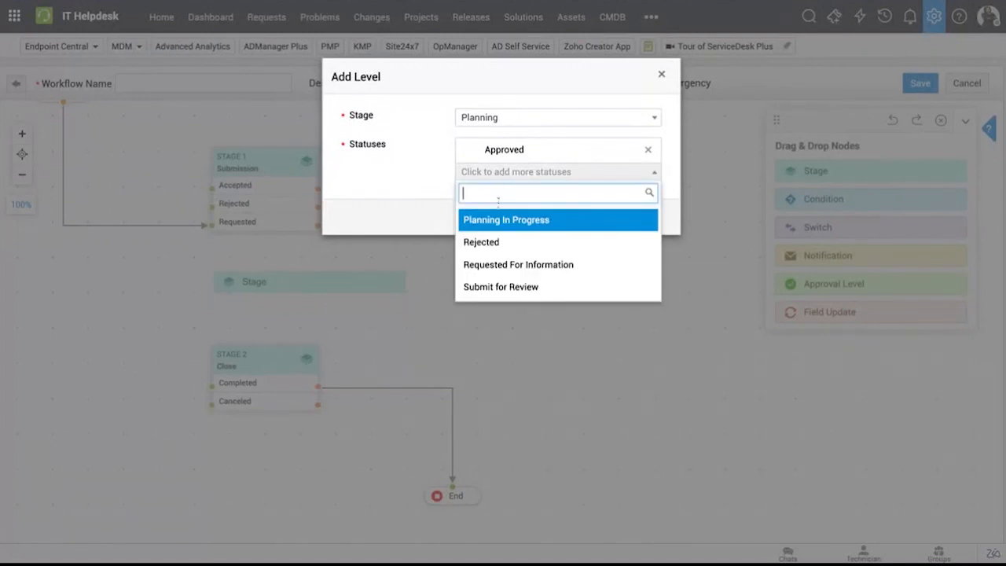
click(510, 222)
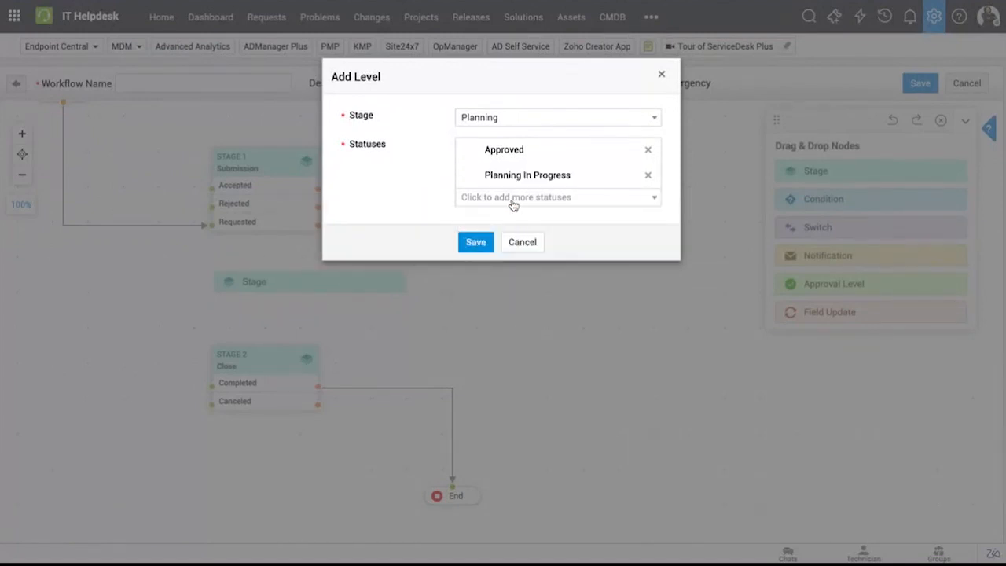
click(512, 203)
click(494, 247)
click(512, 223)
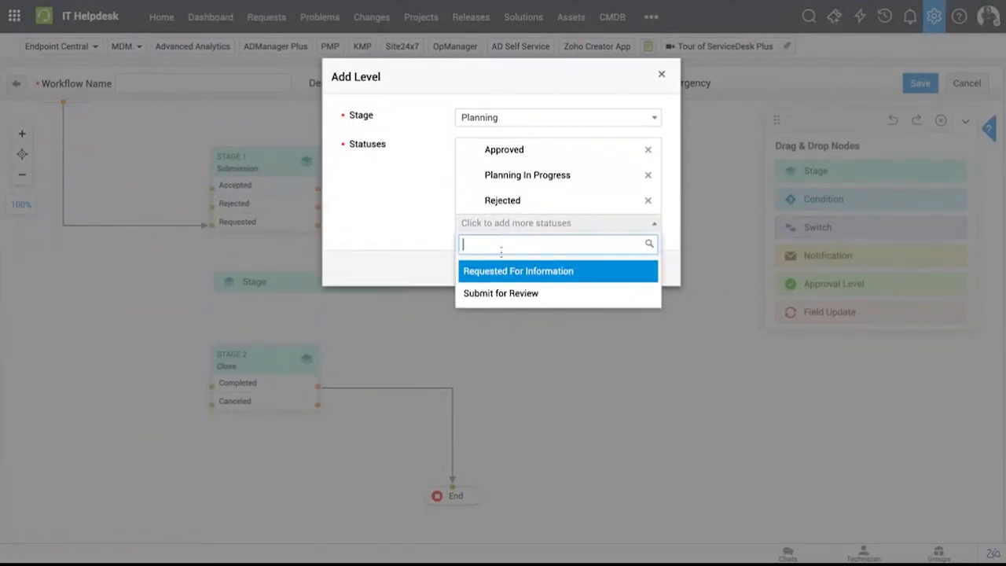
click(494, 271)
click(474, 293)
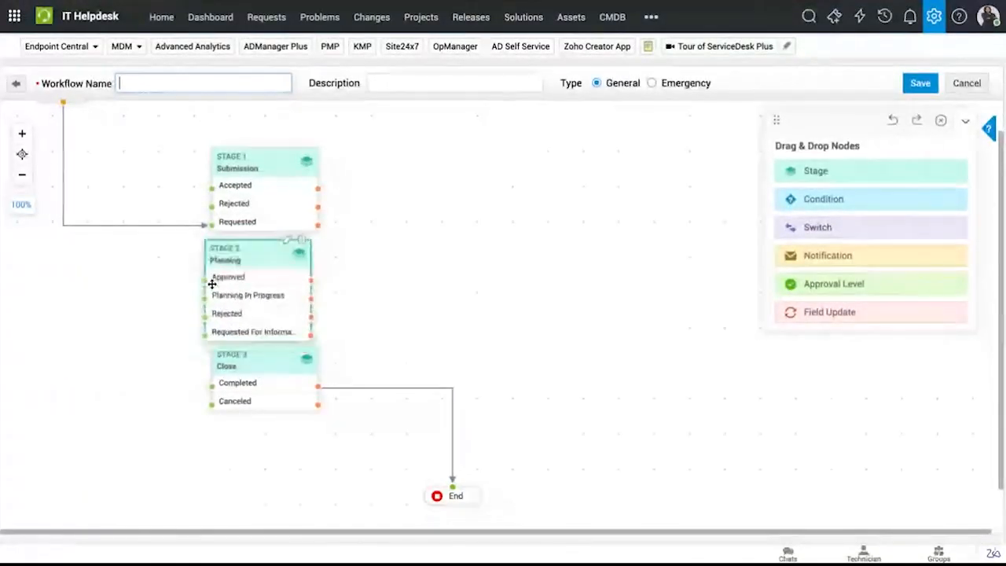
- Space out the flow by moving the Close stage and End node down and aligning the Planning stage between Submission and Close
scroll(425, 287, down, 1)
drag(263, 324, 263, 402)
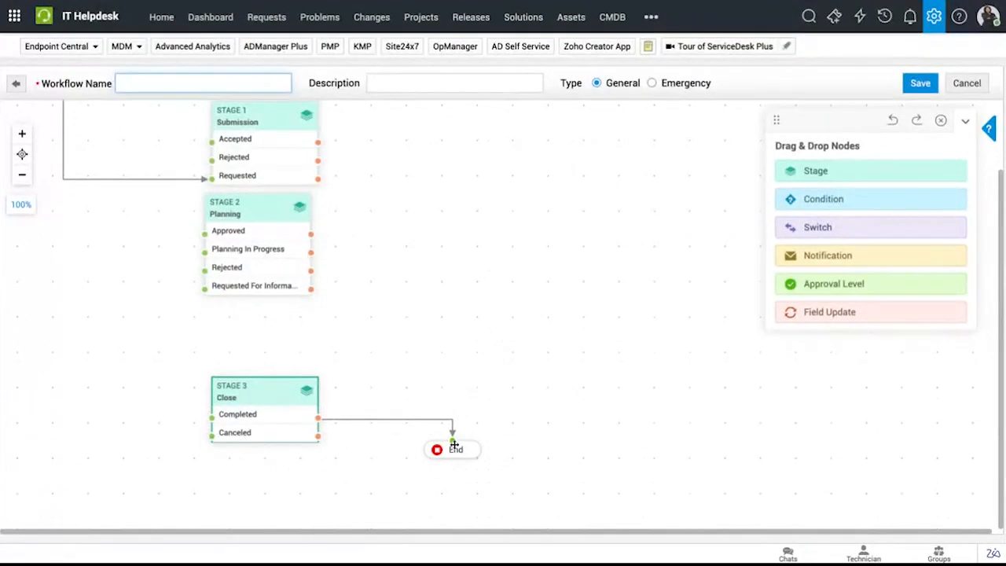
drag(451, 443, 453, 453)
click(263, 218)
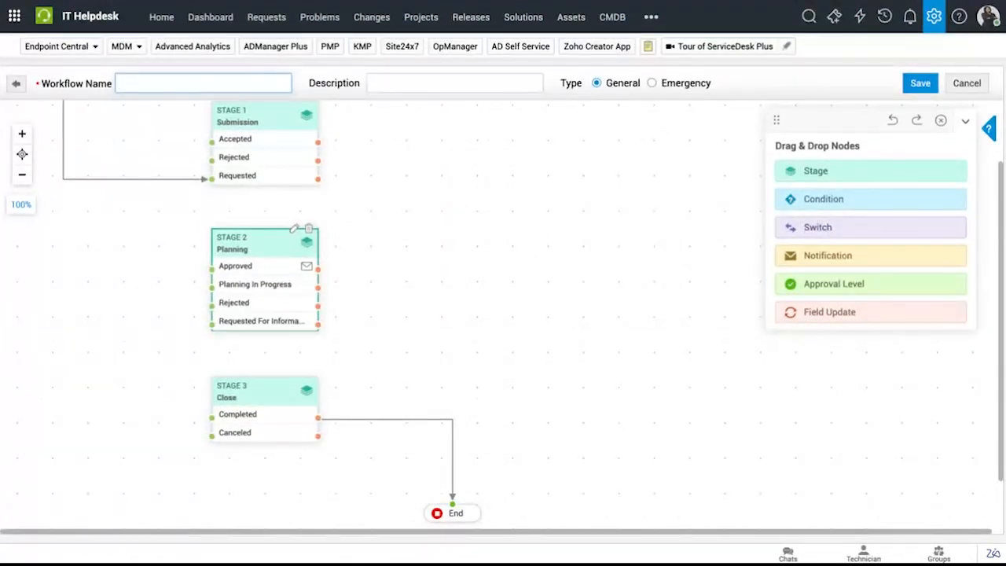
- Add an Approval Level node beside the Planning stage and name it "Planning approval"
scroll(265, 267, up, 1)
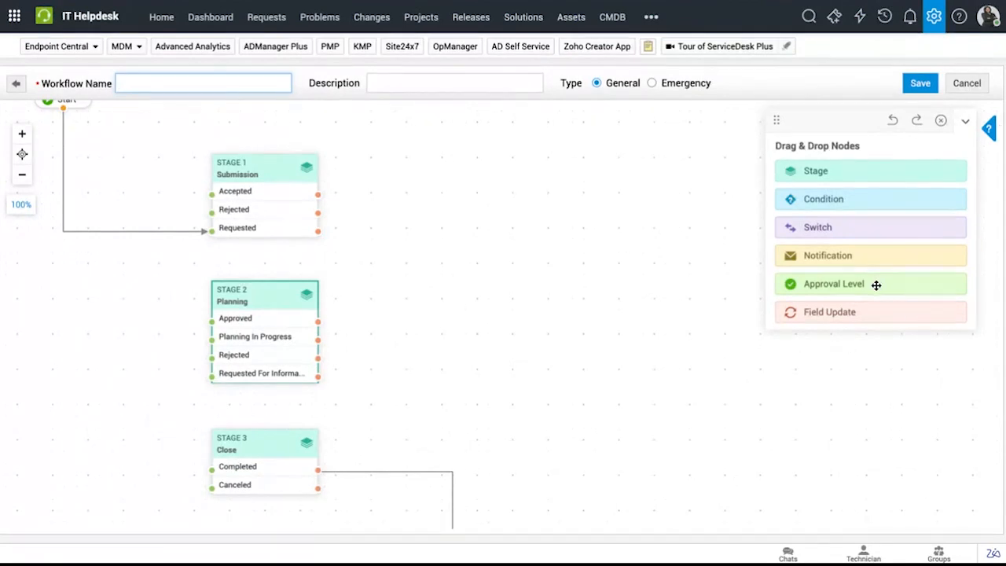
drag(876, 285, 506, 336)
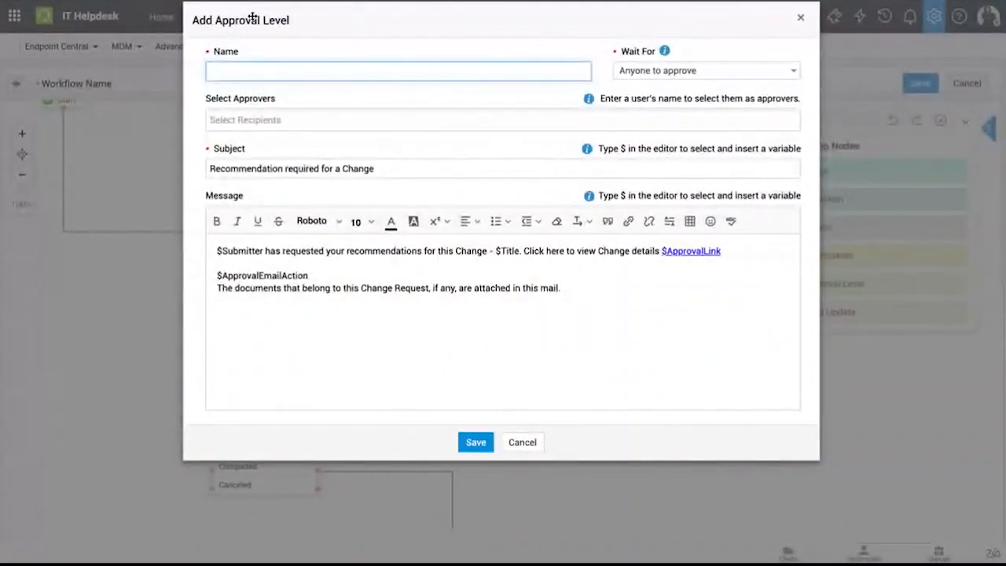
text(Planning)
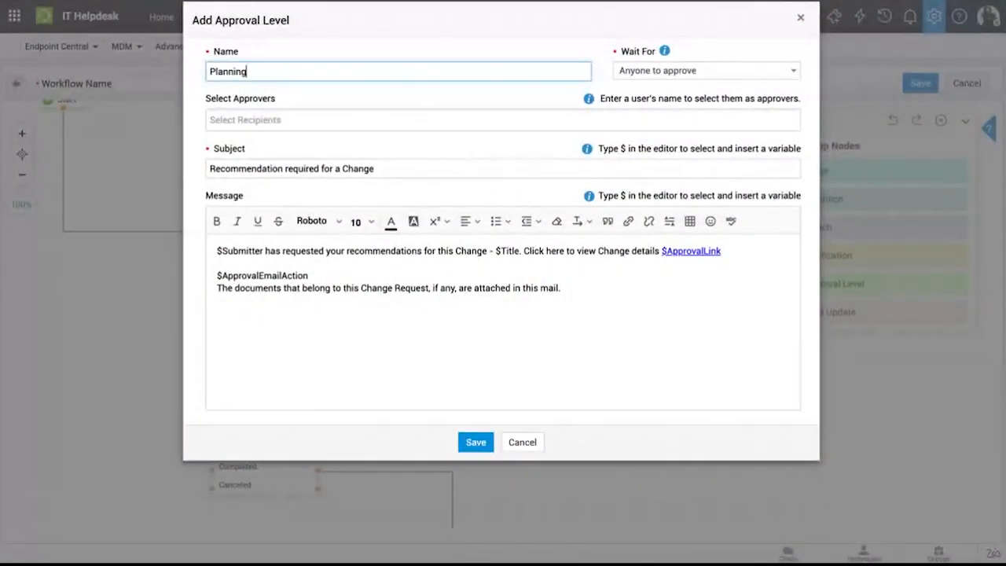
text( approval)
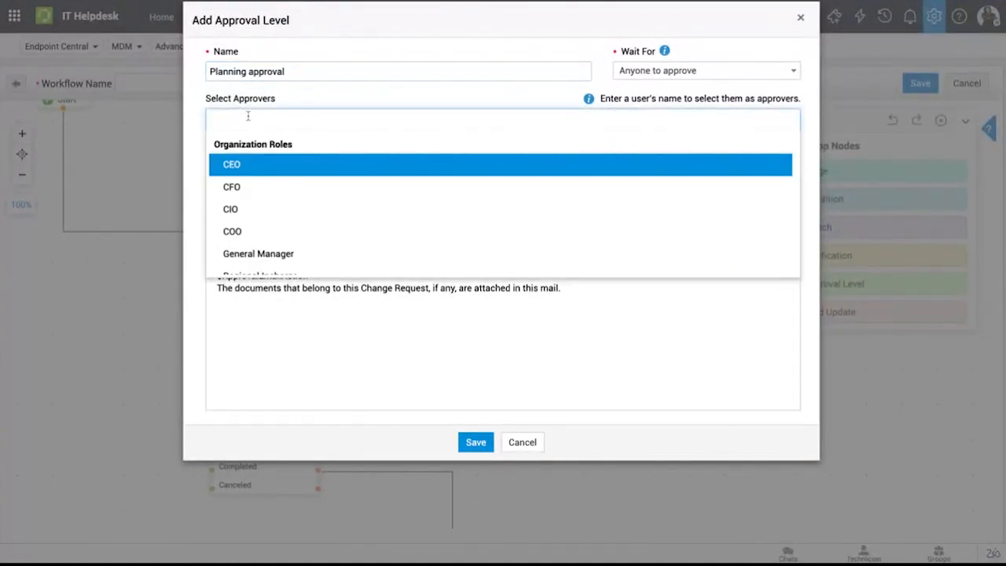
- Examine the approver options offered for the approval level, from organization roles to CABs and change roles
scroll(274, 193, down, 1)
scroll(274, 193, up, 1)
scroll(274, 167, down, 1)
scroll(273, 166, up, 1)
scroll(274, 167, down, 5)
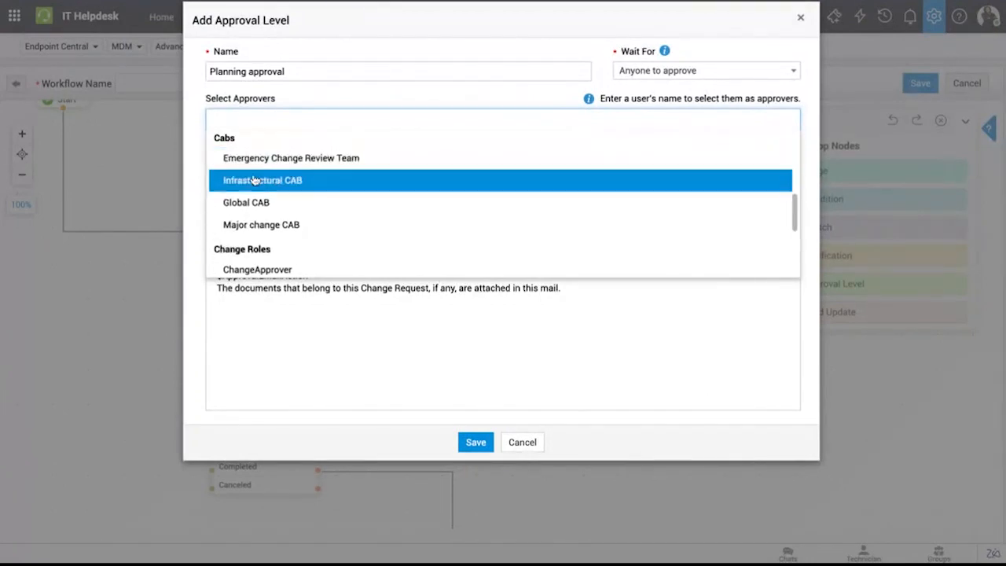
scroll(280, 188, down, 3)
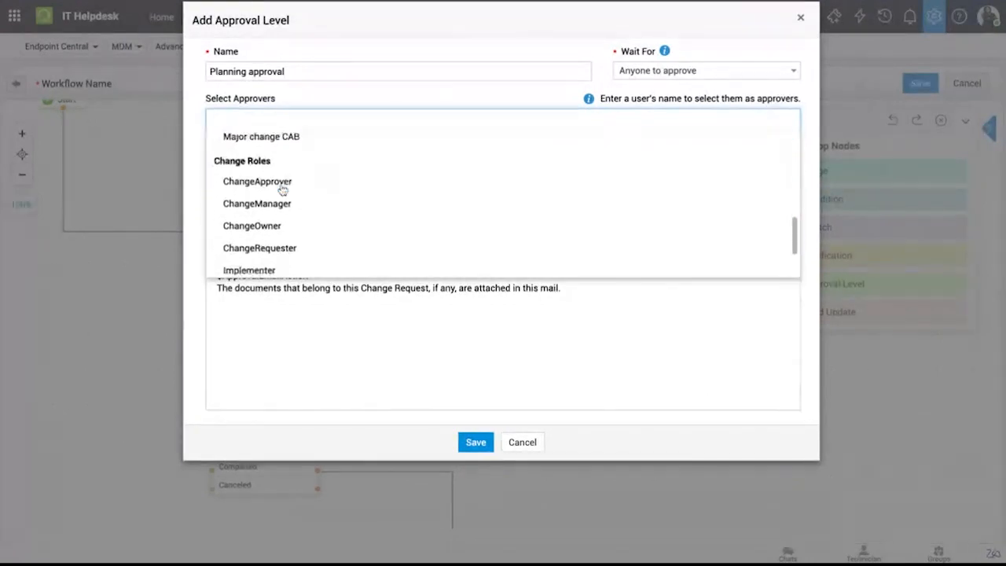
scroll(282, 196, down, 3)
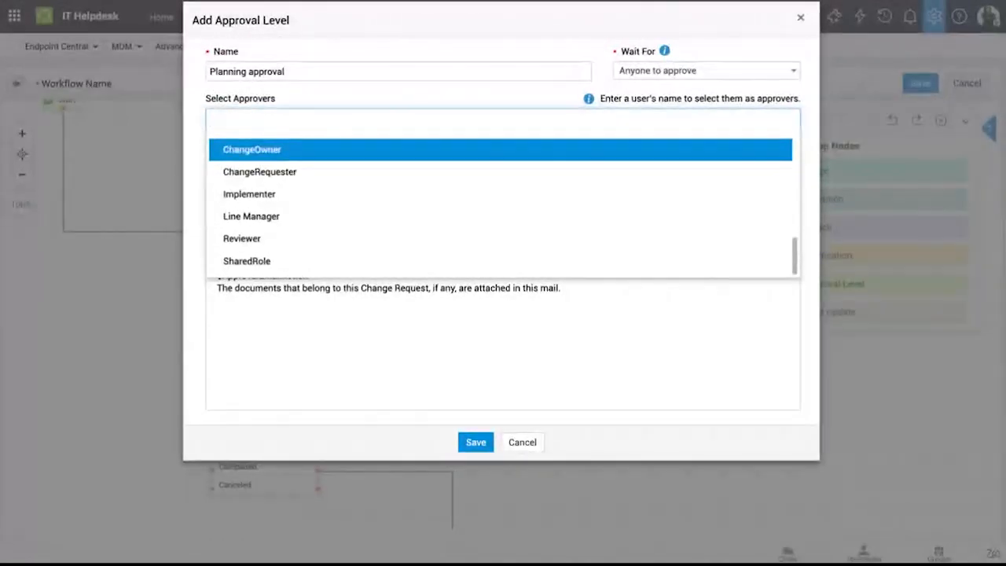
click(328, 115)
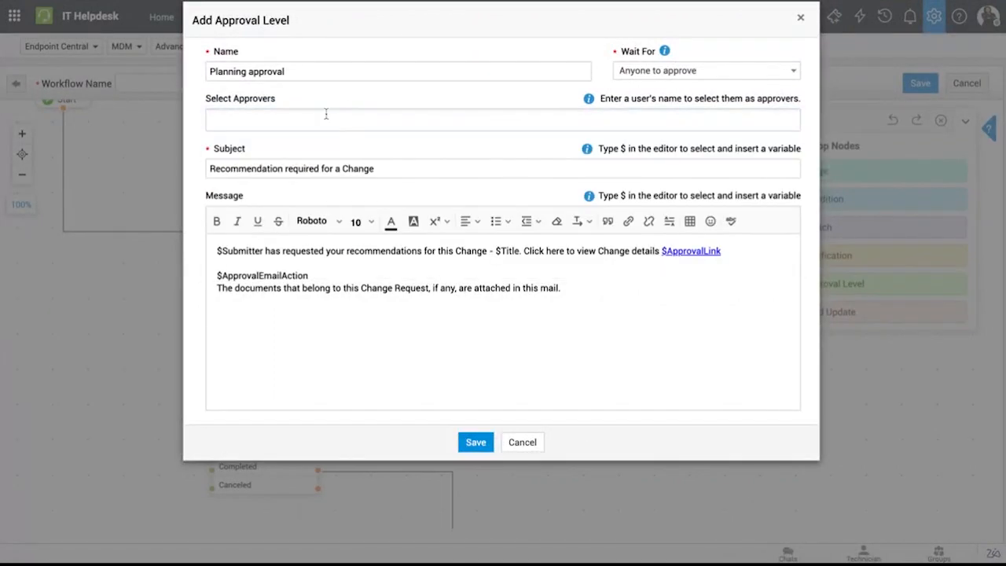
- Assign an individual user as approver by name and save the Planning approval level
click(326, 114)
text(jendra)
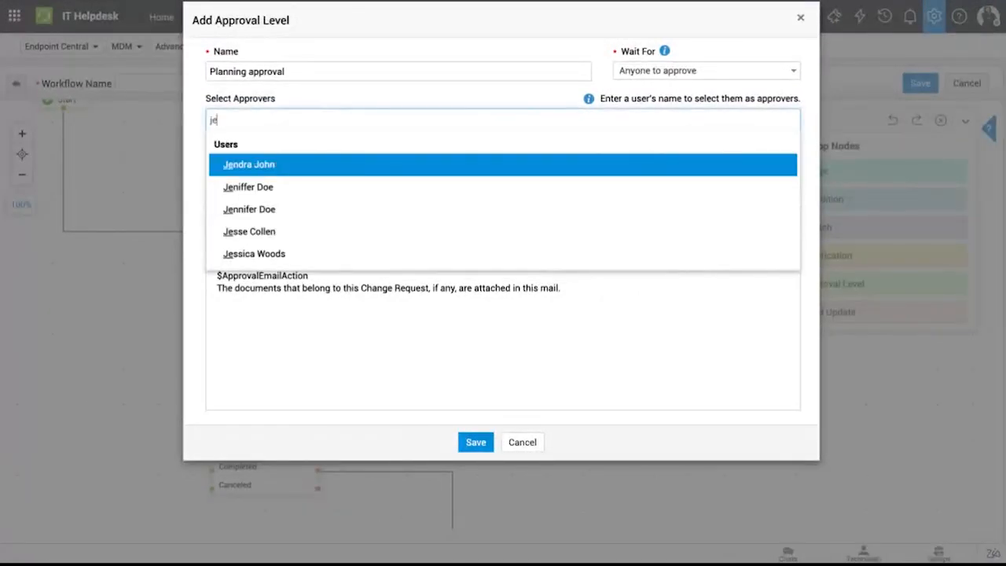
click(273, 166)
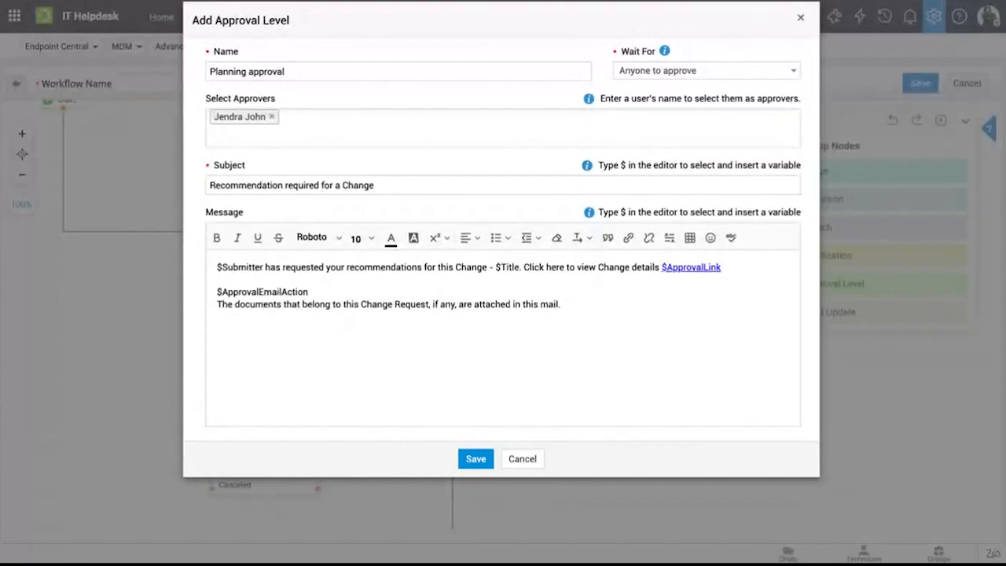
click(476, 458)
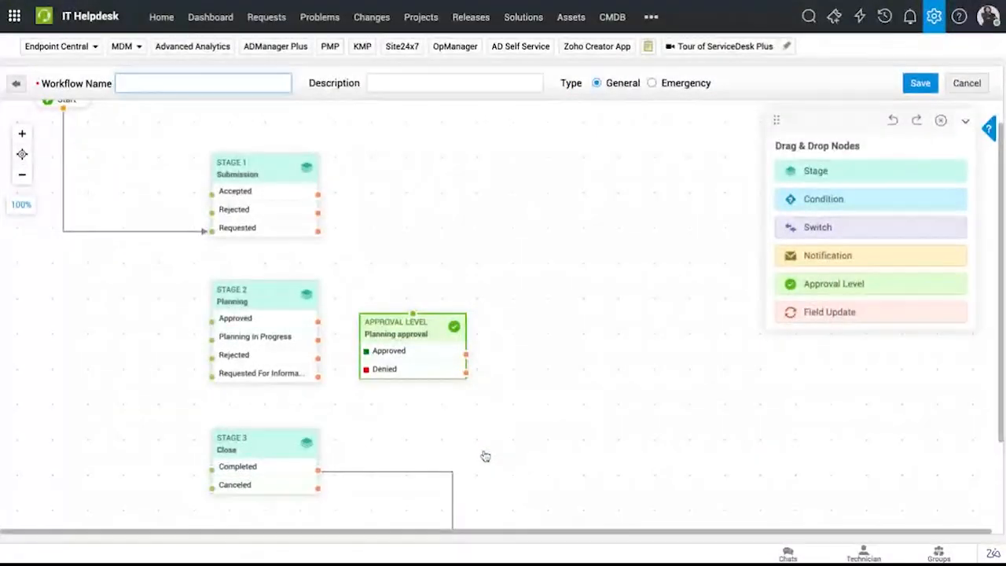
- Move the Planning approval node farther from the stages, and link Submission's Accepted to Planning In Progress and that status to Planning approval
drag(422, 325, 529, 314)
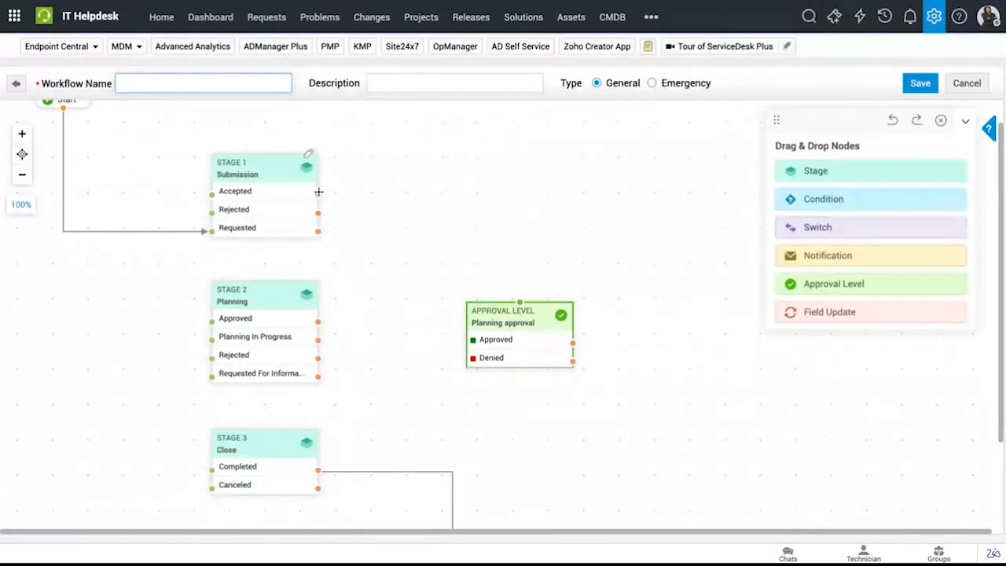
drag(318, 191, 211, 339)
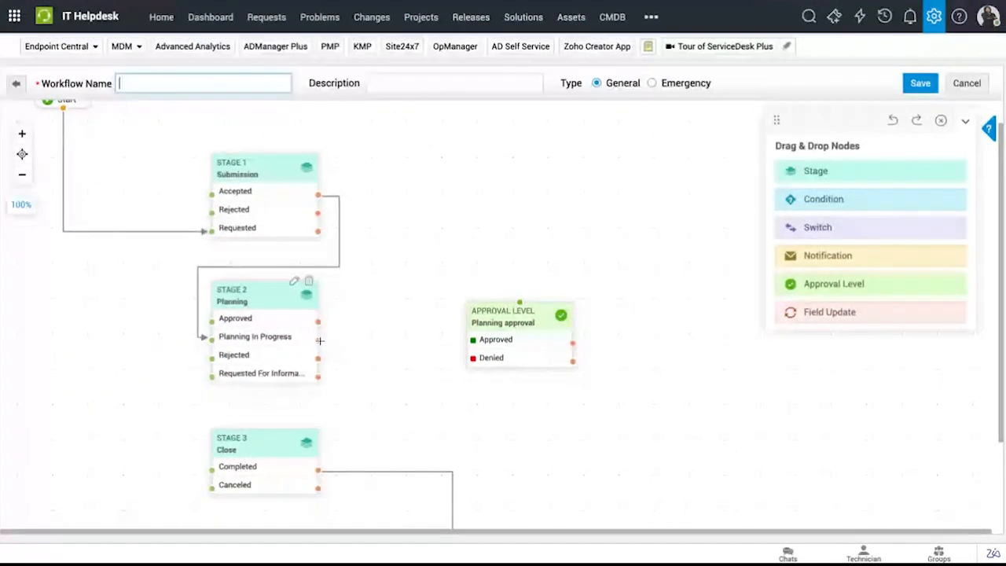
drag(317, 337, 521, 299)
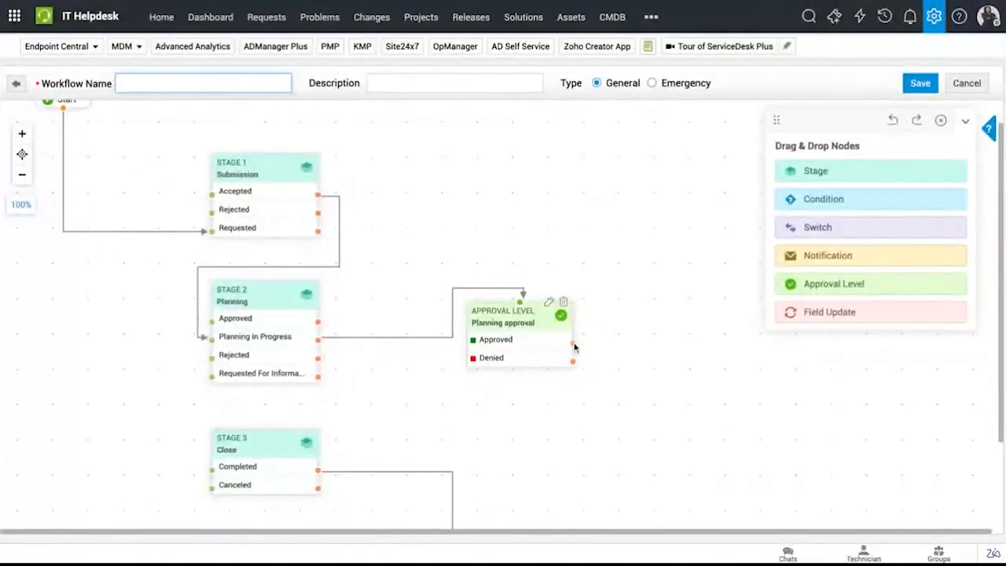
- Link Planning approval's Approved outcome to Planning's Approved status, and link that status to Completed in the Close stage
drag(574, 344, 211, 322)
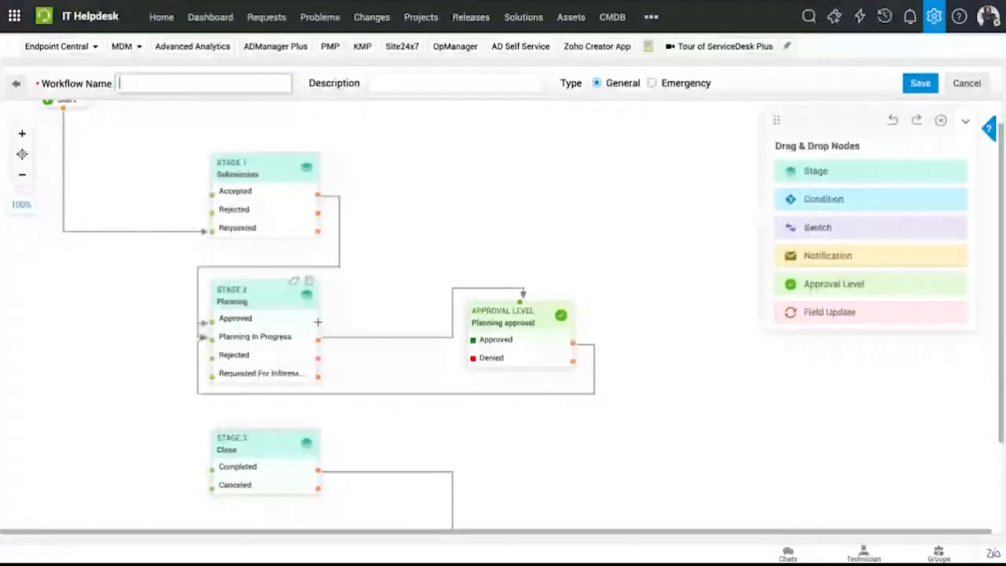
drag(317, 322, 318, 322)
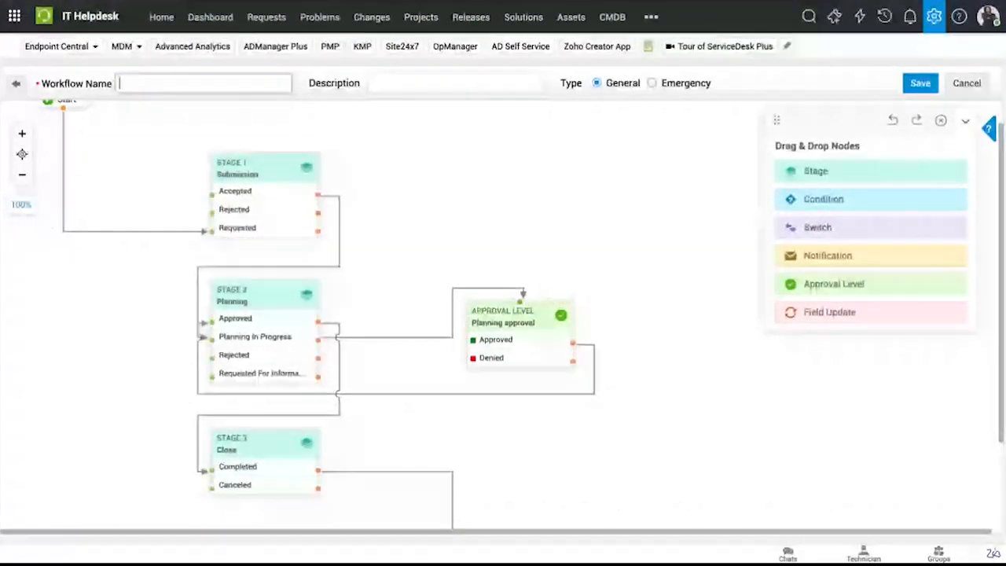
scroll(472, 275, down, 1)
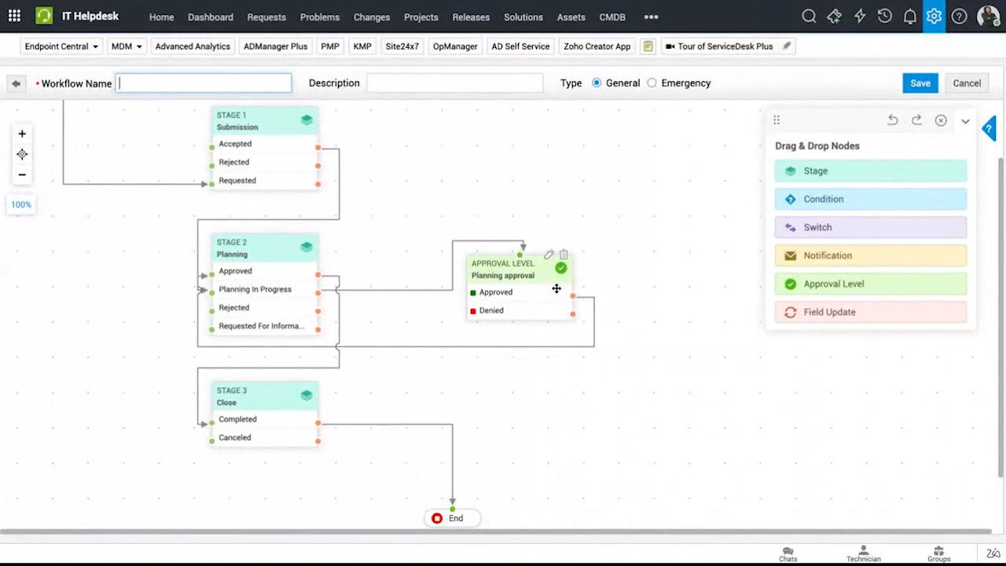
- Link Planning approval's Denied outcome to Planning's Rejected status, and link that status to Canceled in the Close stage
drag(573, 314, 212, 311)
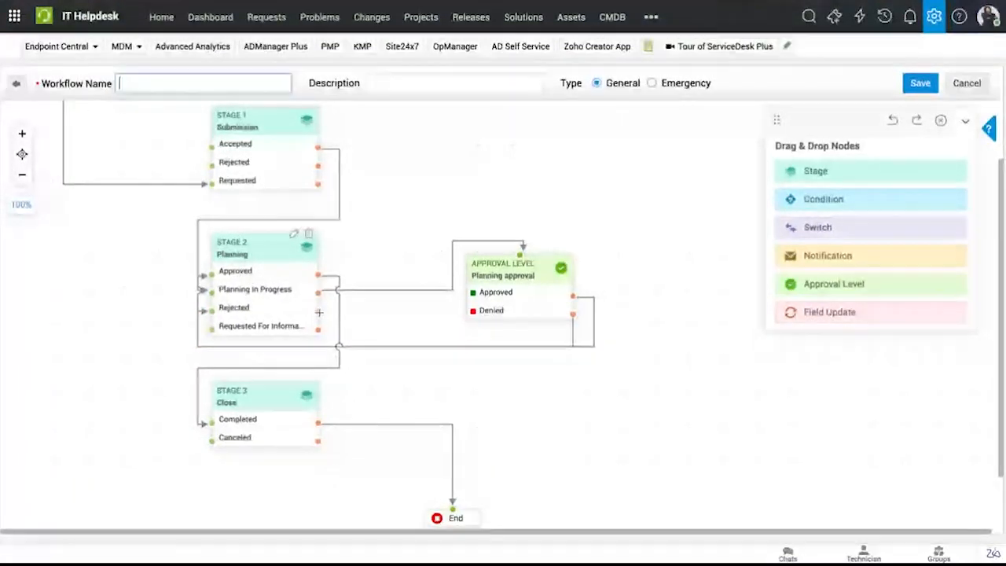
scroll(321, 297, down, 1)
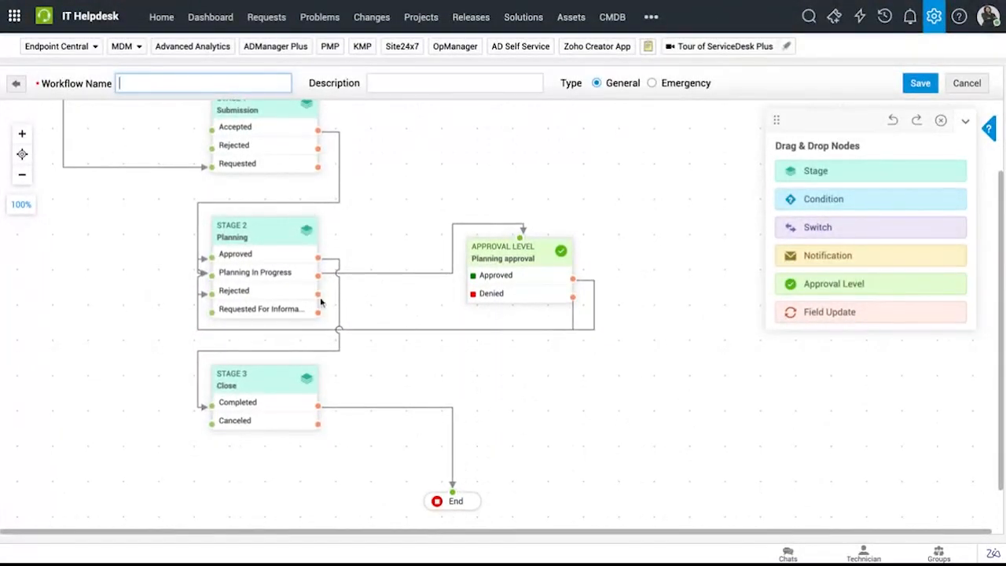
drag(318, 292, 212, 424)
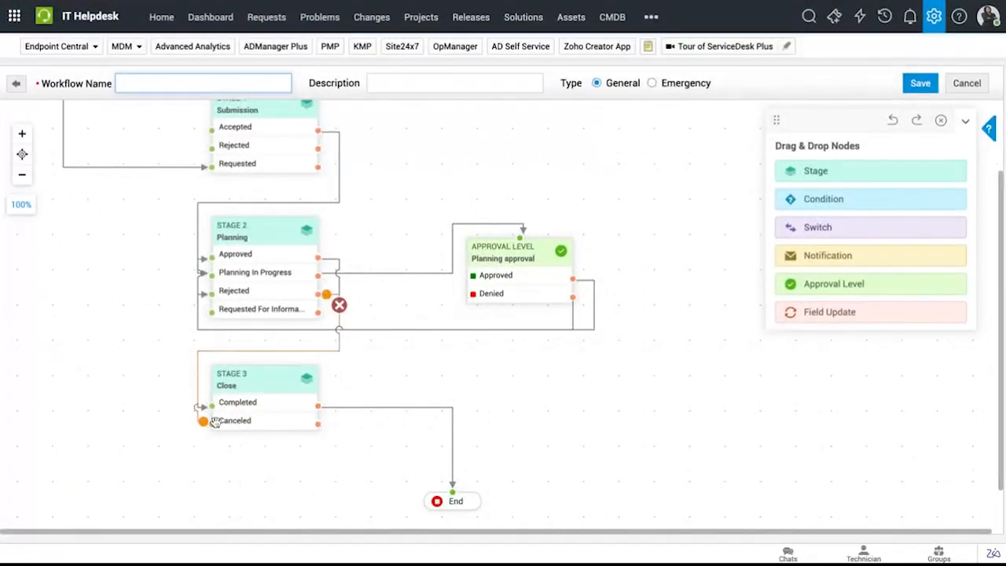
- Delete all connections to and from the Planning approval node and move it farther from the Planning stage
click(350, 273)
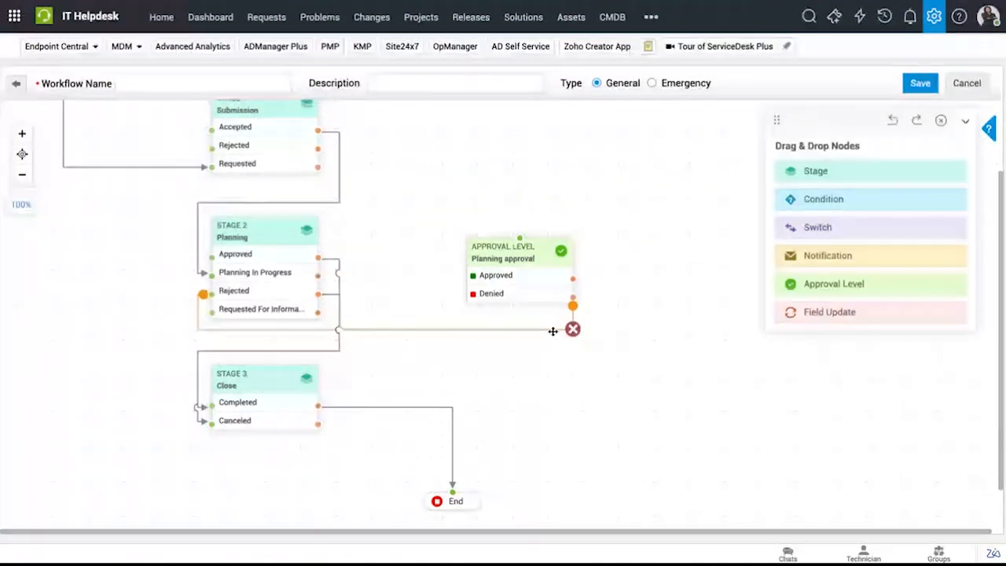
click(573, 331)
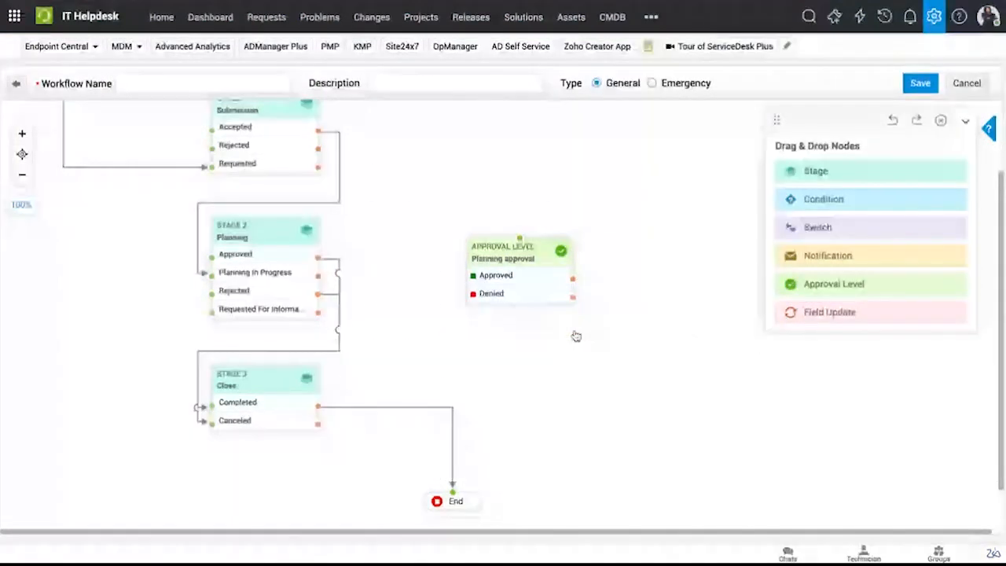
drag(531, 251, 604, 244)
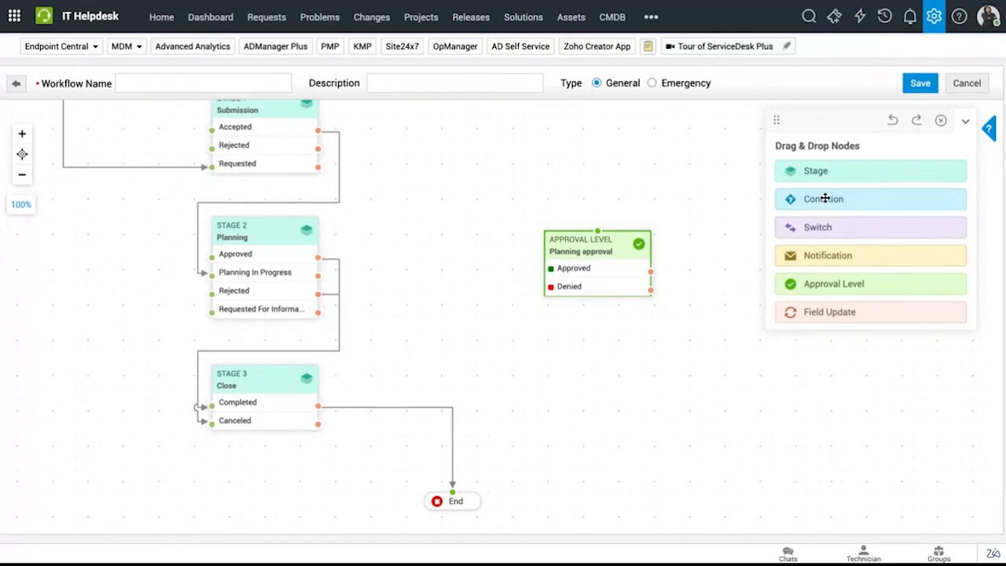
- Add a Condition node between the Planning stage and the Planning approval node, and name it "Back out plan"
drag(824, 199, 384, 255)
click(326, 127)
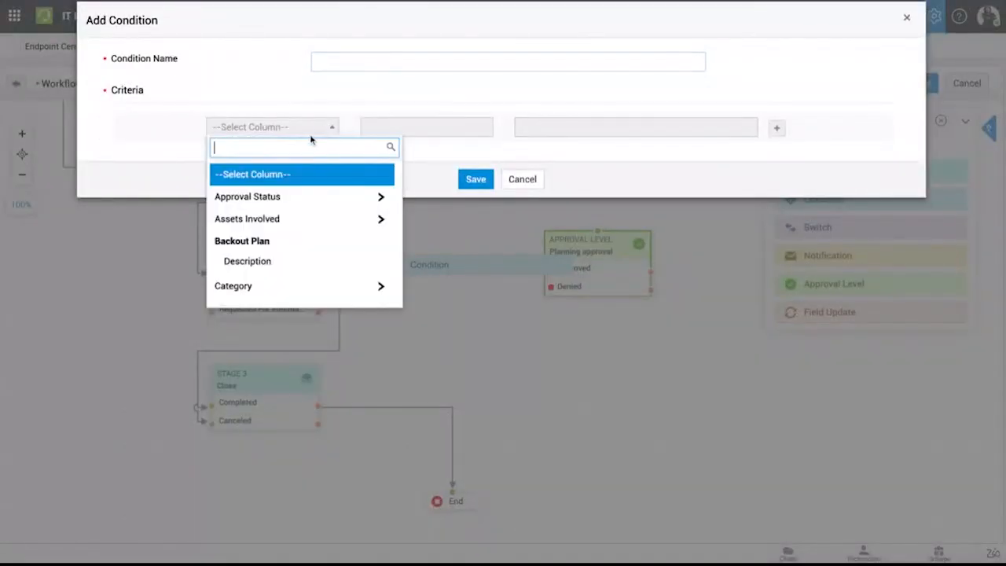
click(380, 60)
click(379, 59)
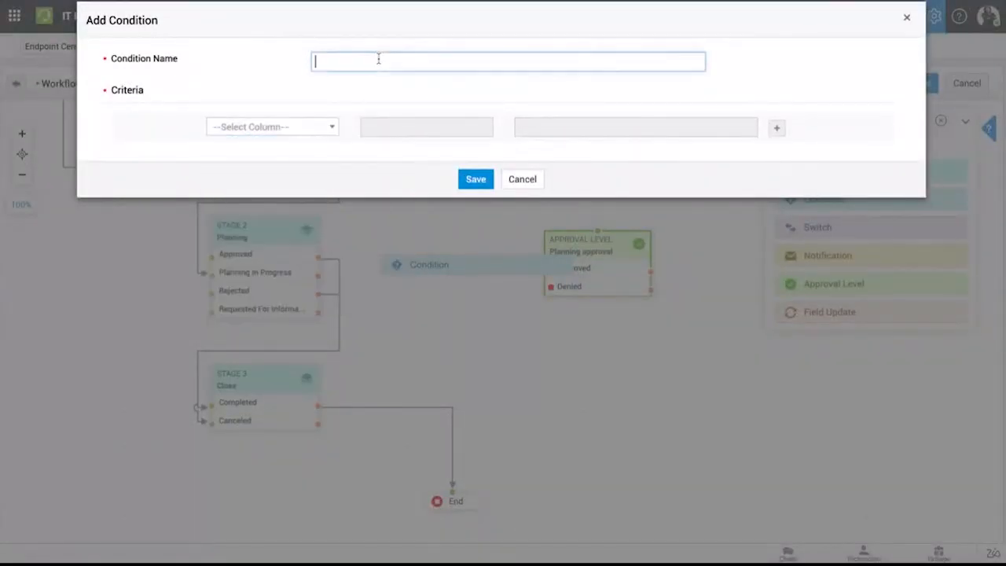
text(Back out plan)
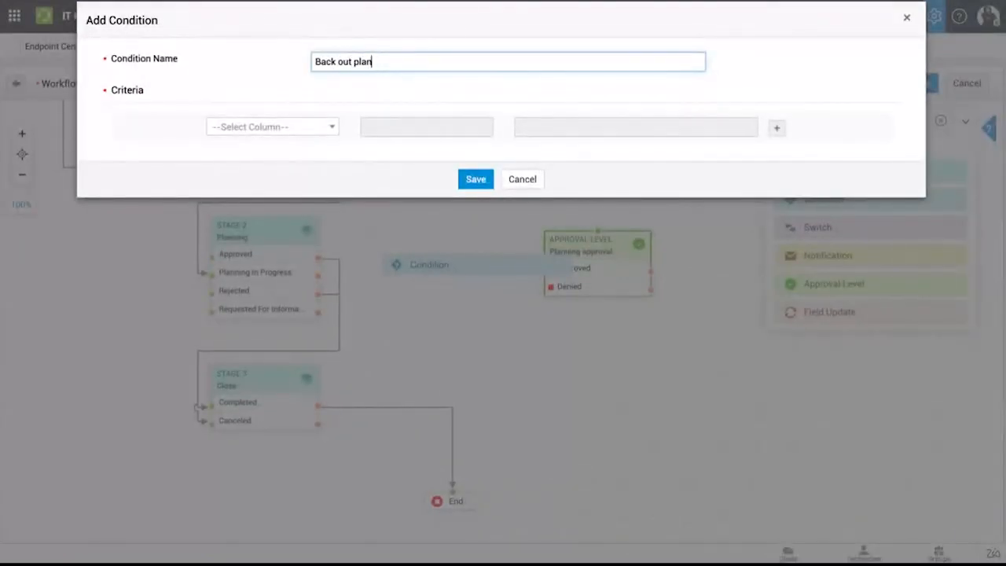
- Set the condition's criteria to Backout Plan Description "is not empty" and save the condition
click(288, 126)
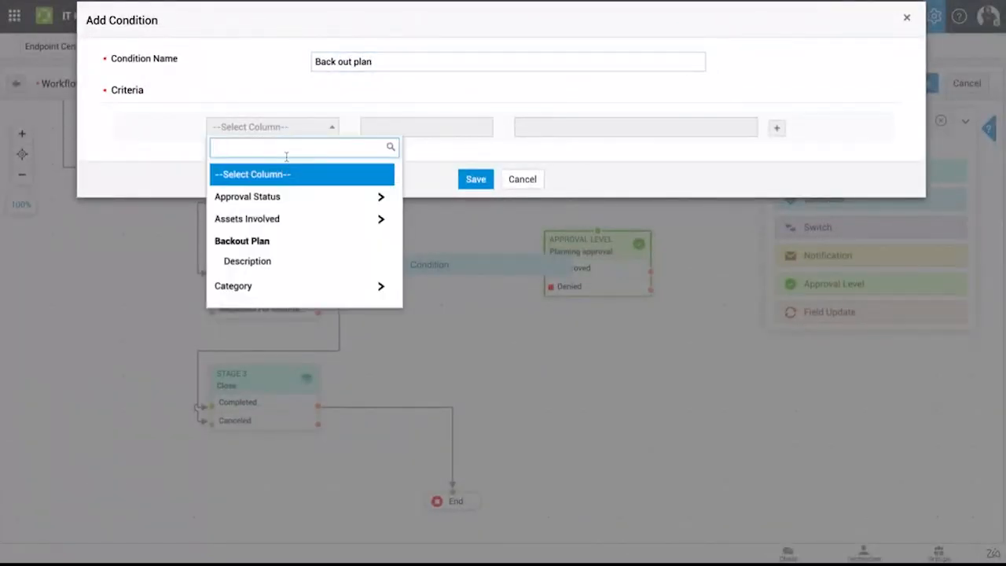
text(back)
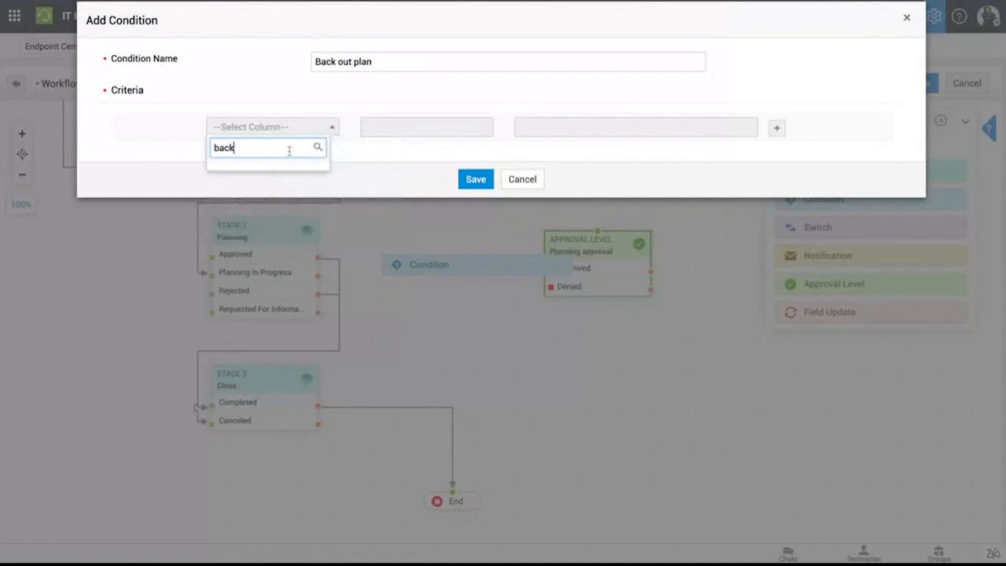
key(BackSpace)
key(BackSpace)
key(BackSpace)
key(BackSpace)
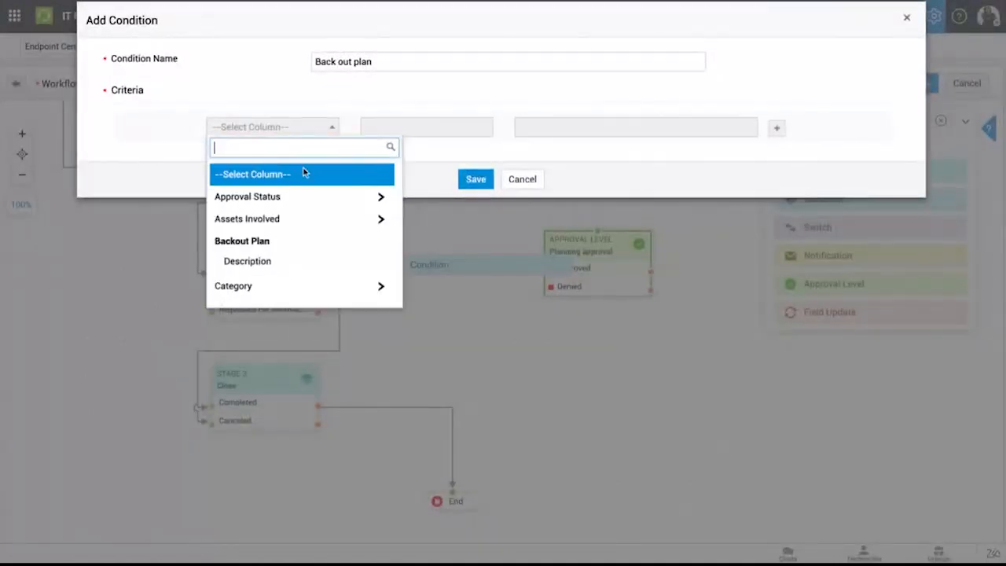
scroll(333, 271, down, 7)
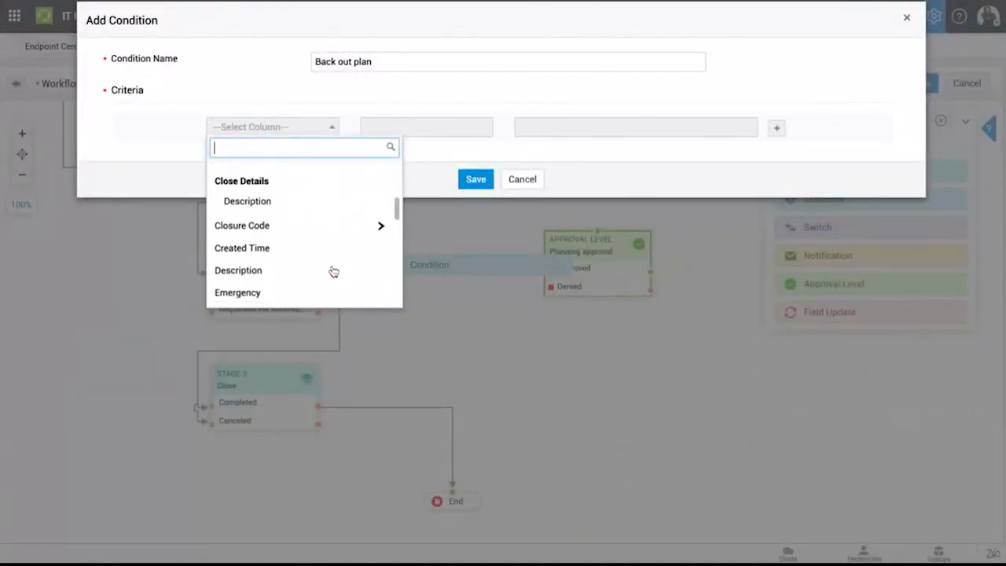
scroll(338, 236, up, 6)
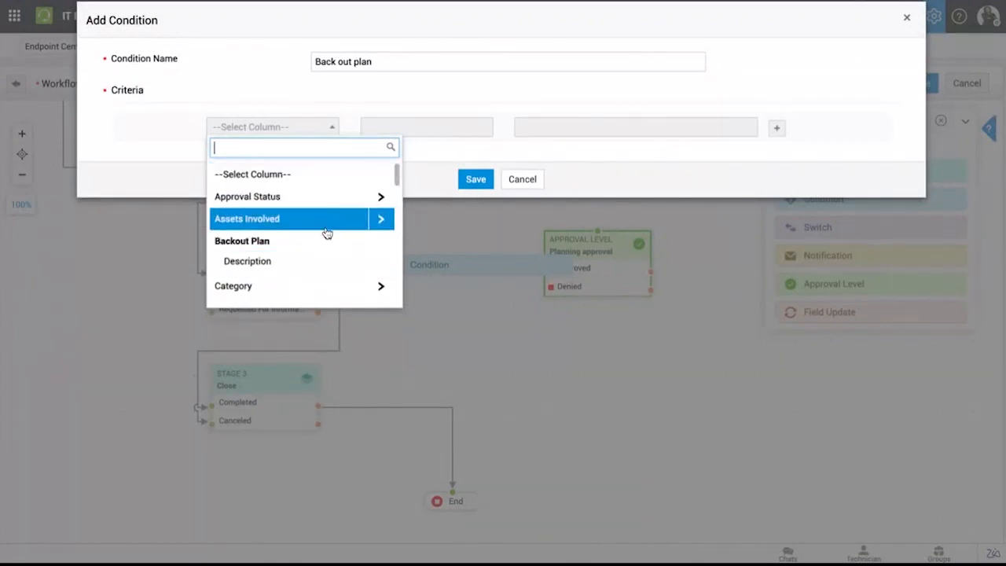
scroll(327, 233, down, 2)
scroll(327, 233, down, 4)
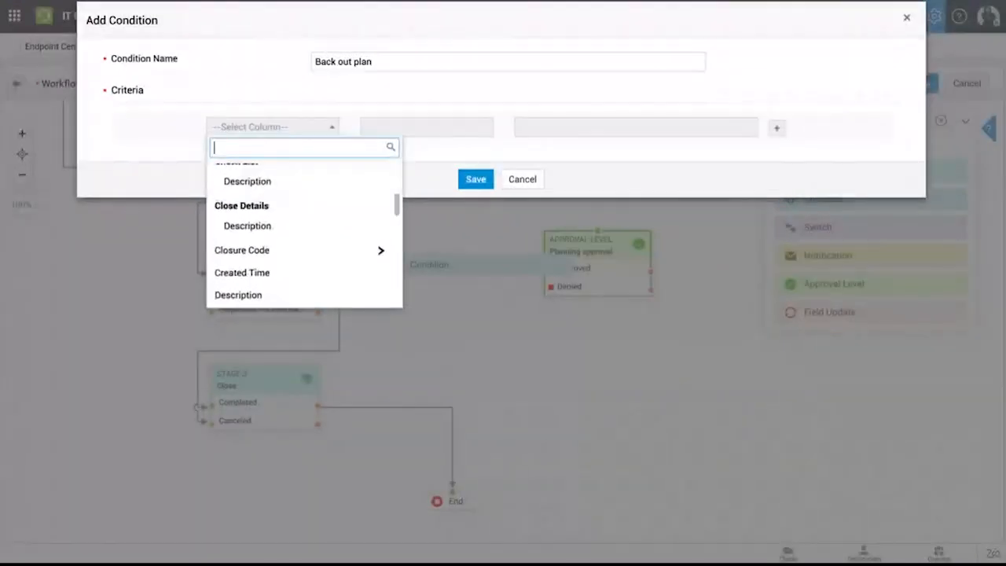
scroll(326, 231, up, 3)
scroll(303, 228, up, 3)
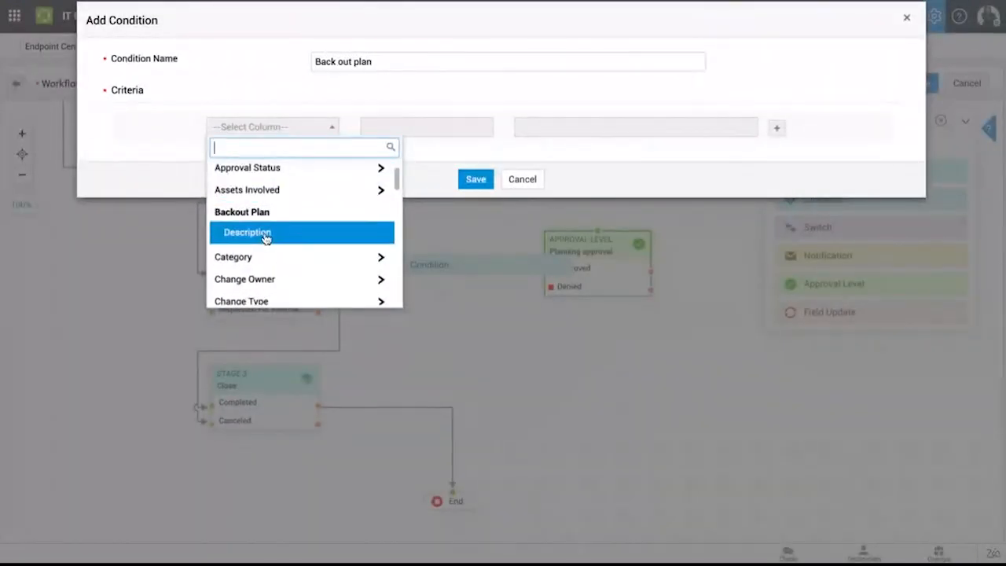
click(254, 233)
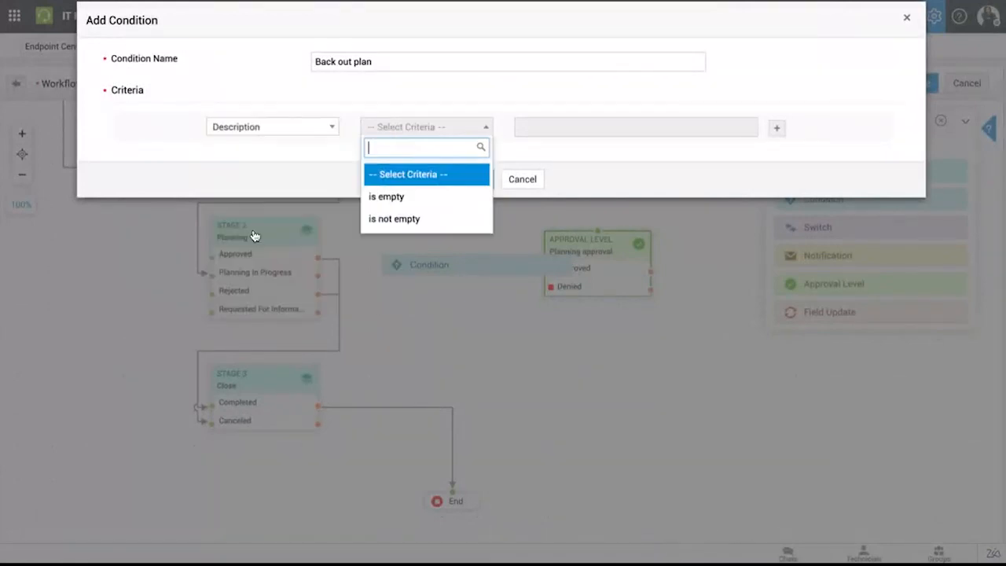
click(419, 222)
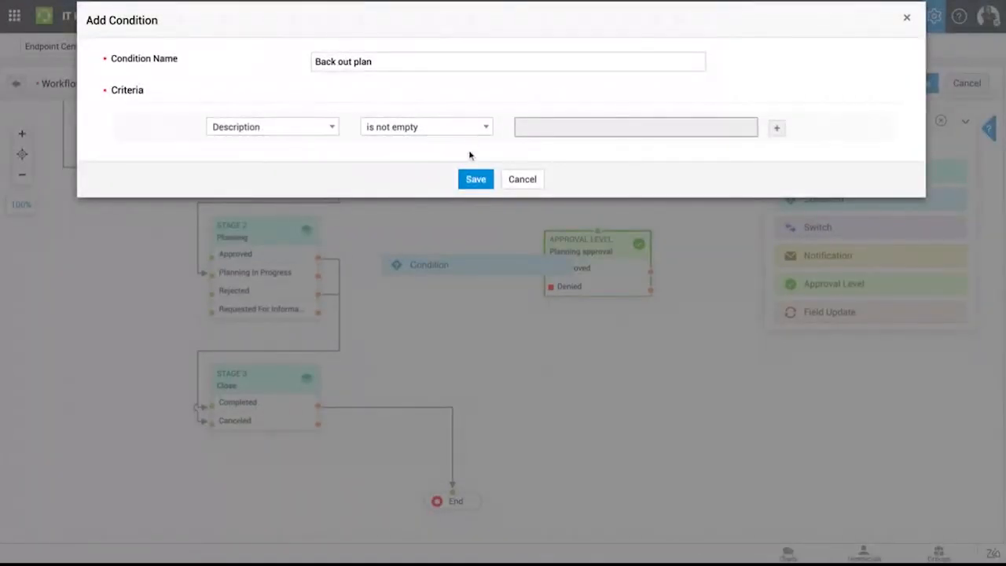
click(475, 180)
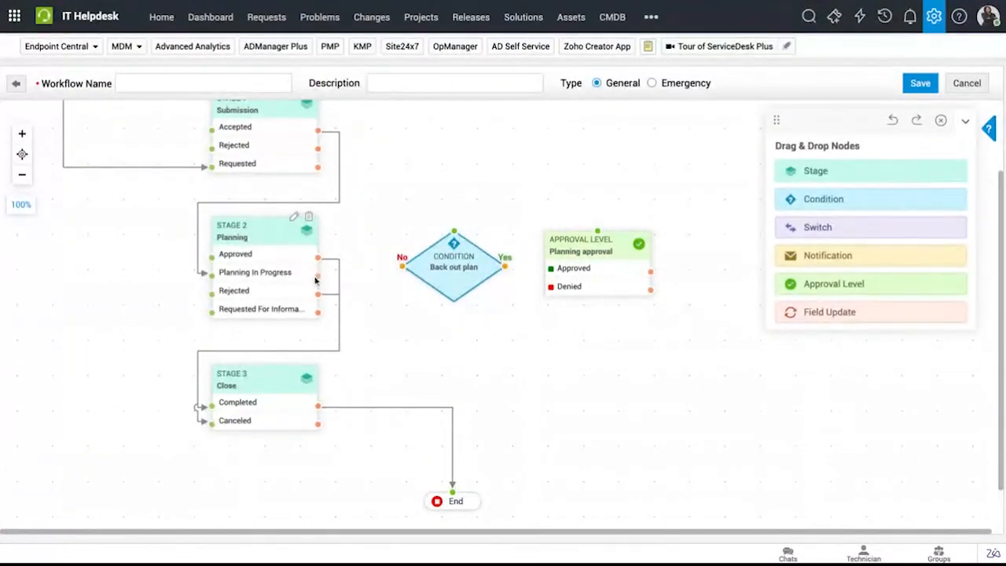
- Link Planning In Progress to the Back out plan condition, and its Yes branch to Planning approval
drag(318, 277, 454, 230)
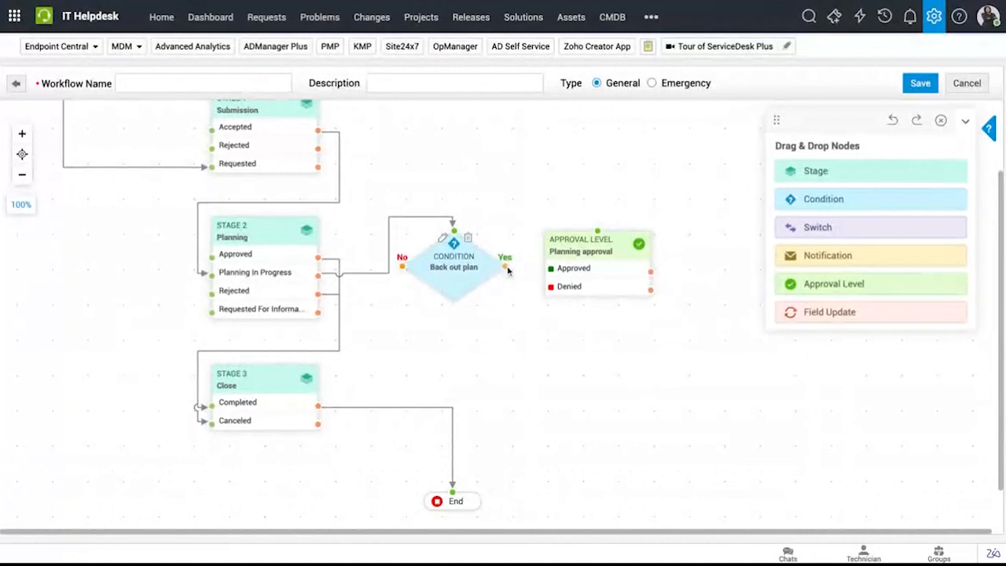
drag(506, 266, 599, 229)
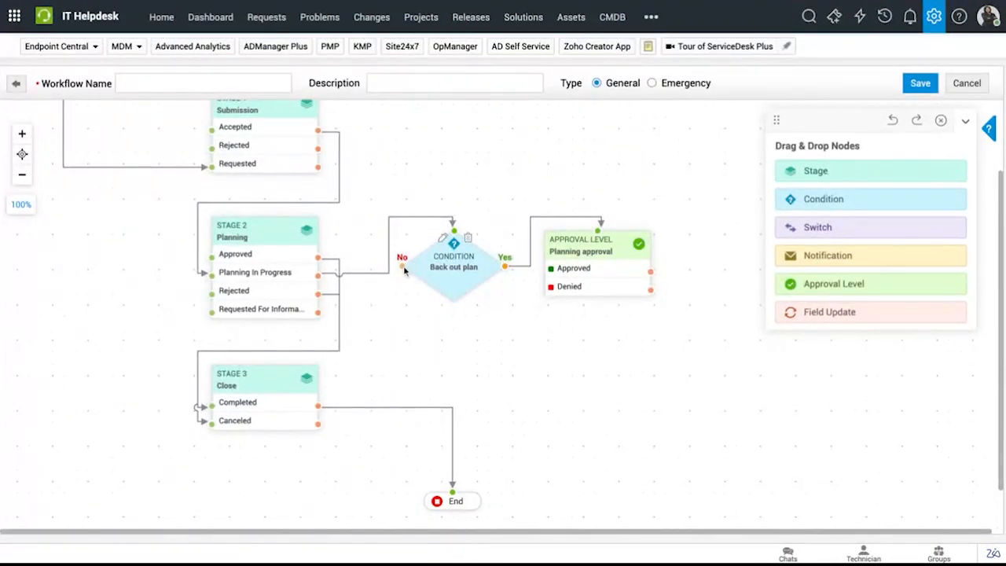
- Link the condition's No branch to Planning's Requested For Information status, and link that status to Planning approval
drag(403, 270, 404, 271)
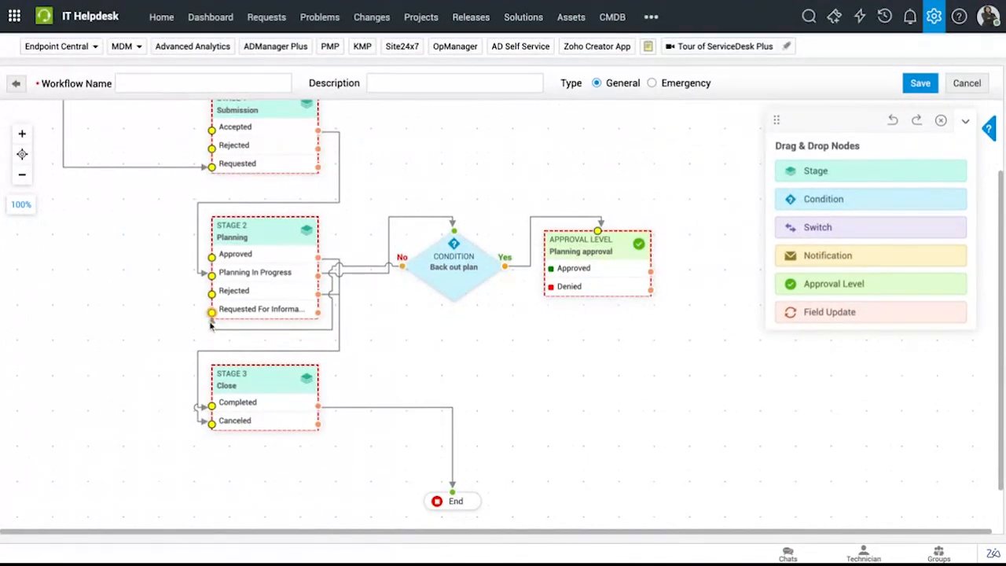
drag(211, 325, 212, 315)
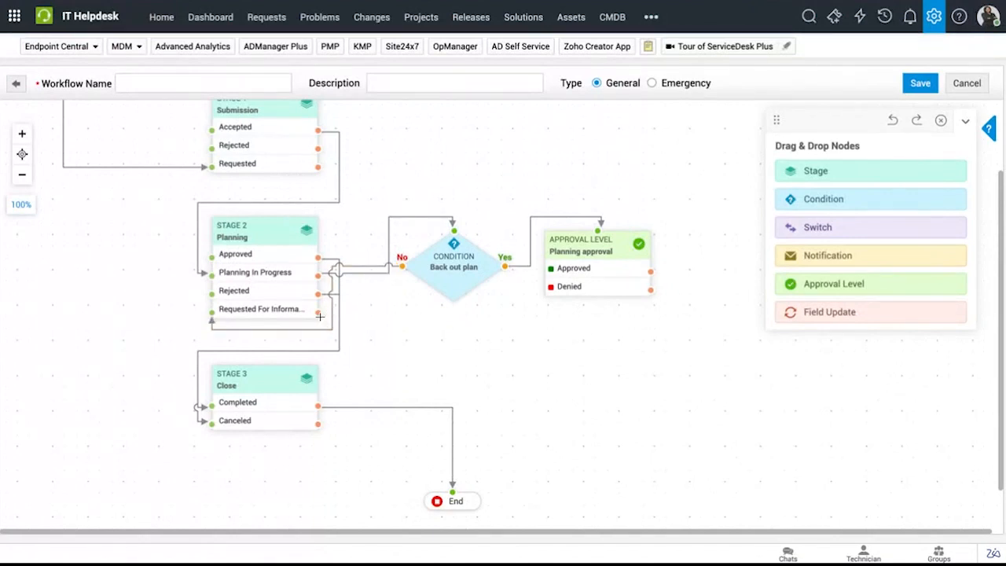
drag(318, 313, 599, 231)
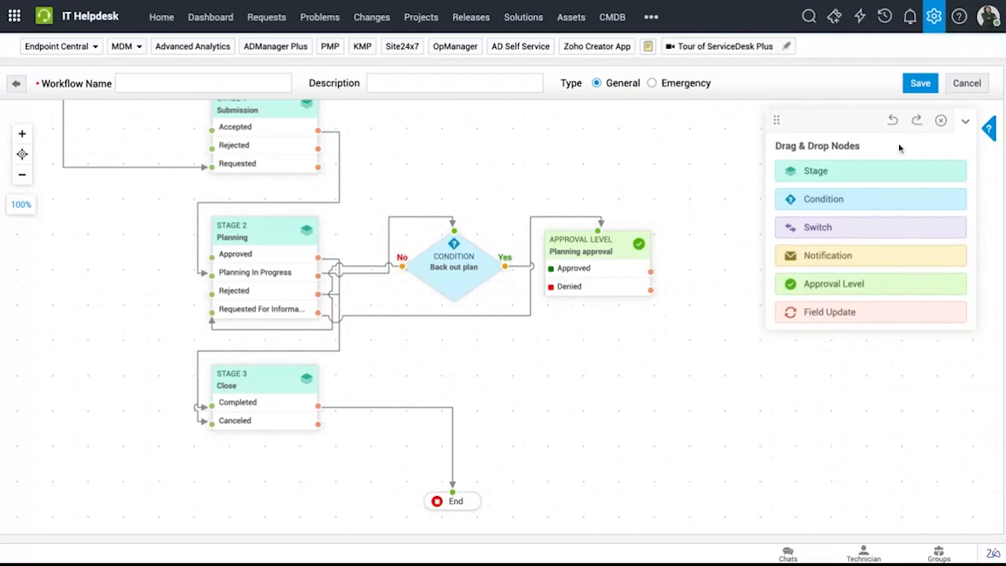
- Close the workflow editor and discard the unsaved change workflow
click(967, 83)
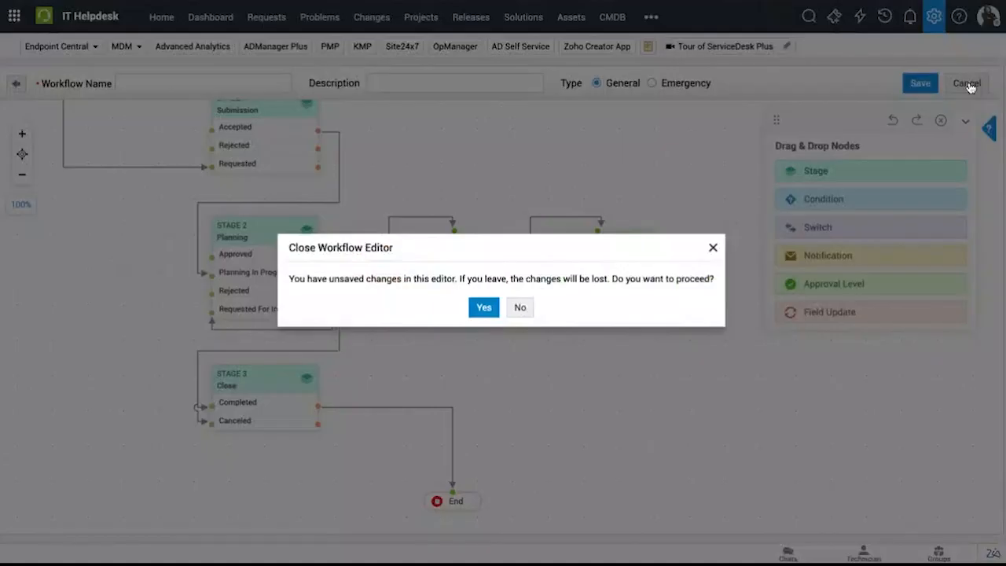
click(484, 309)
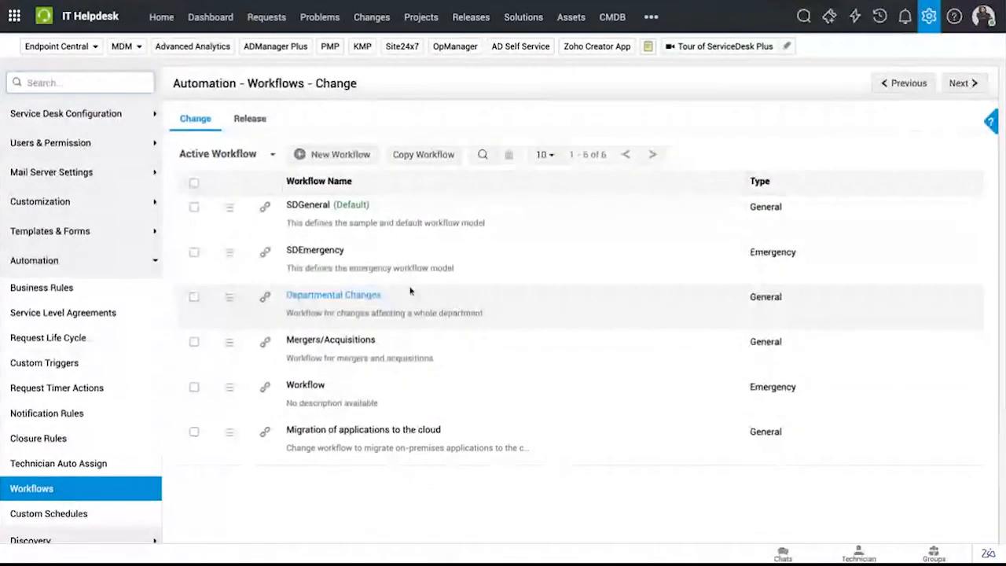
- Open the release workflow "Migration of application to the cloud" and examine its stages, condition, field update and approval levels
click(260, 125)
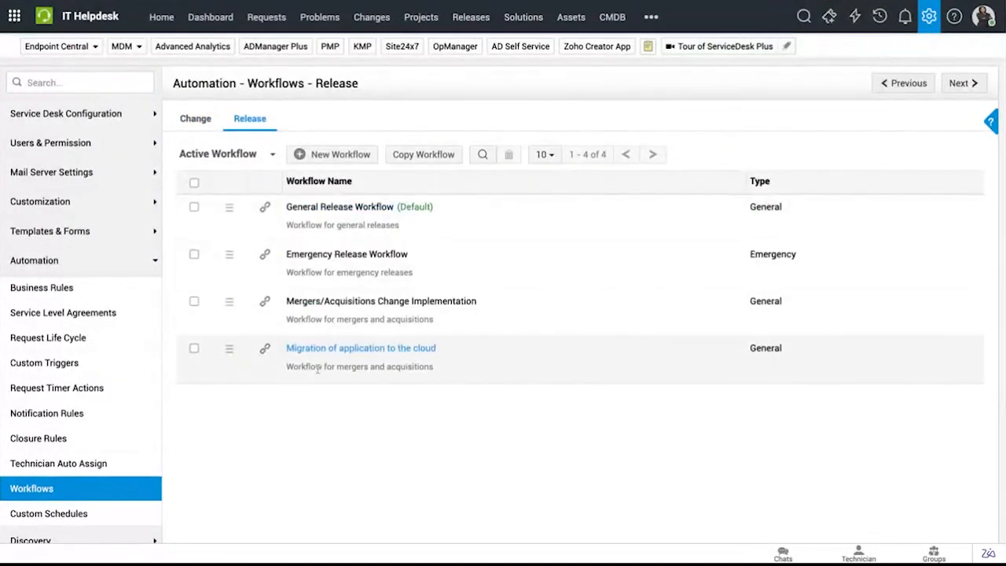
click(342, 350)
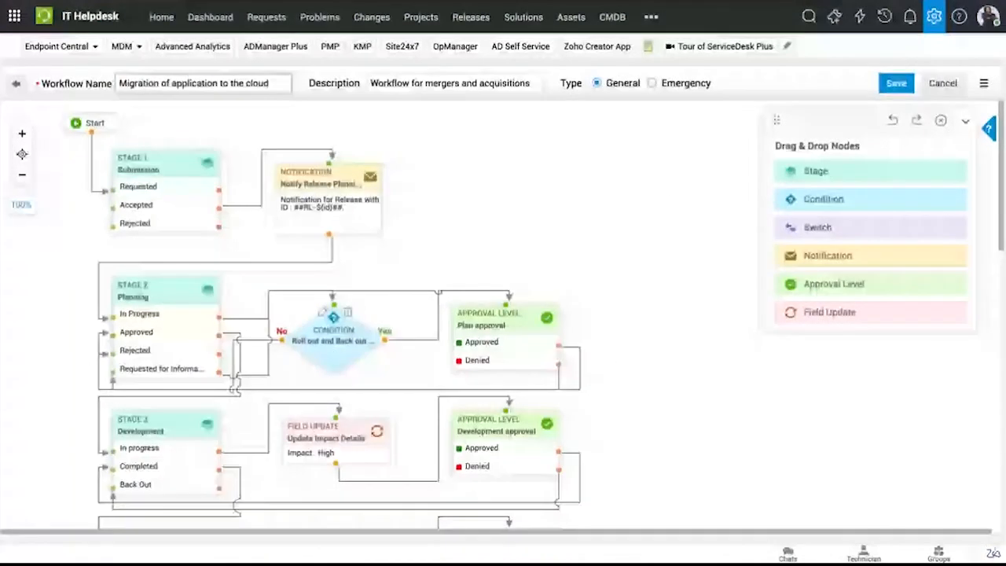
scroll(399, 236, down, 1)
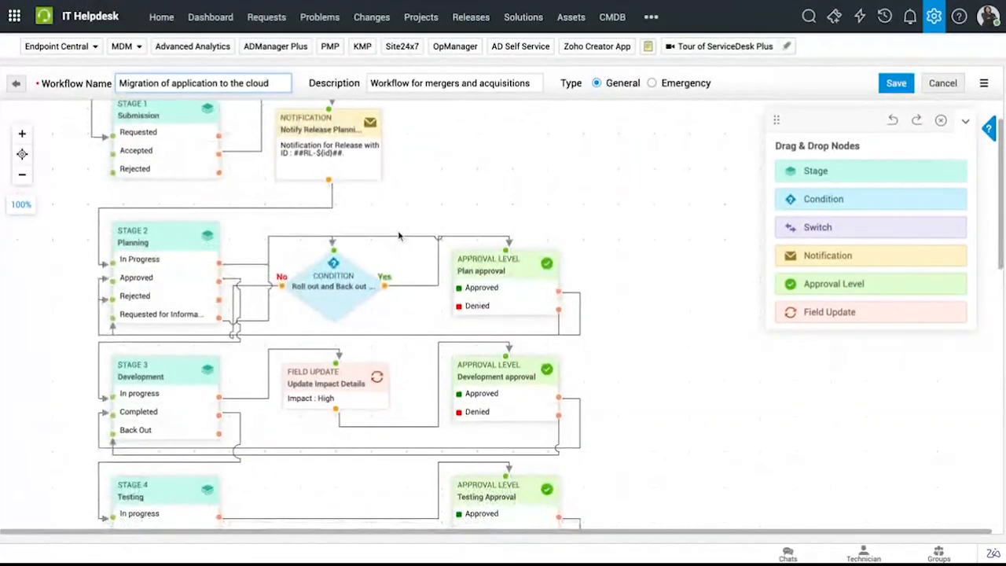
scroll(338, 314, up, 1)
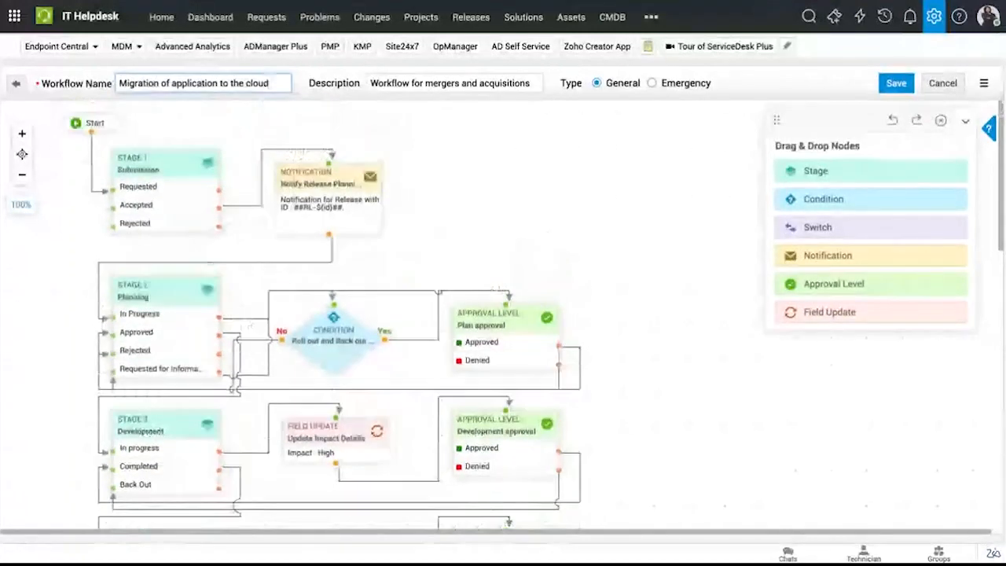
scroll(183, 186, down, 2)
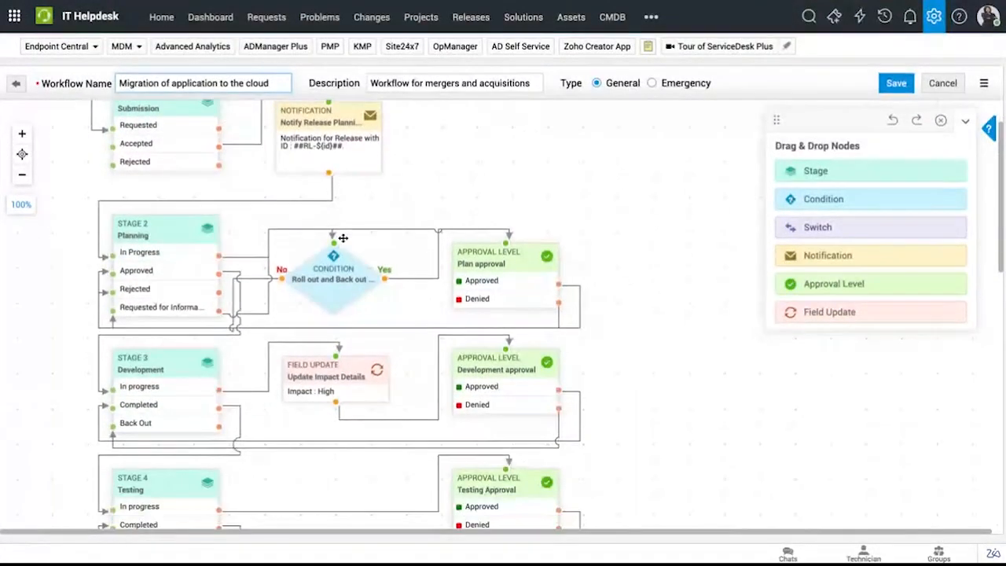
scroll(184, 186, down, 2)
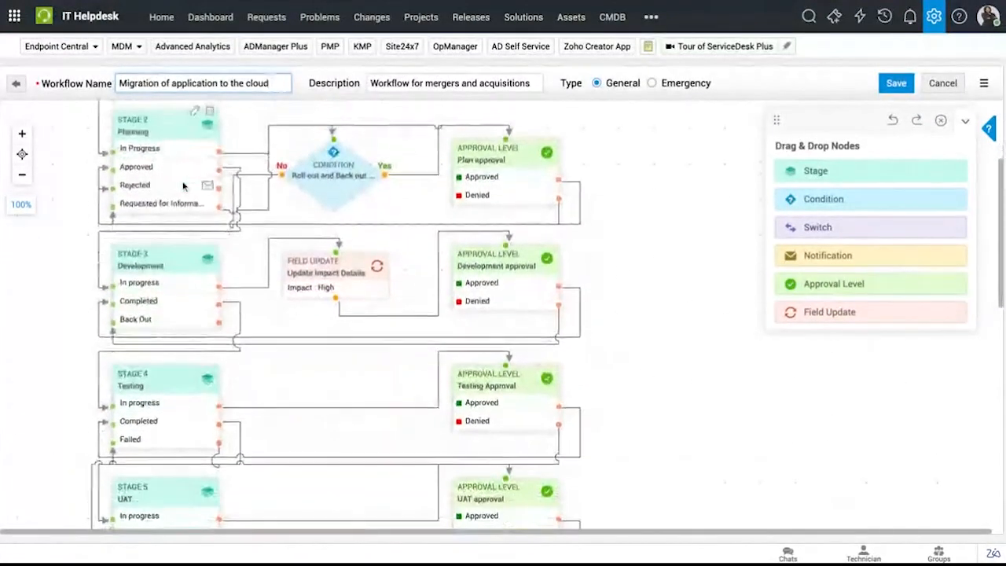
- Examine the release workflow's nodes from the Planning stage through Closure, including the approval levels and the End node
scroll(183, 187, up, 1)
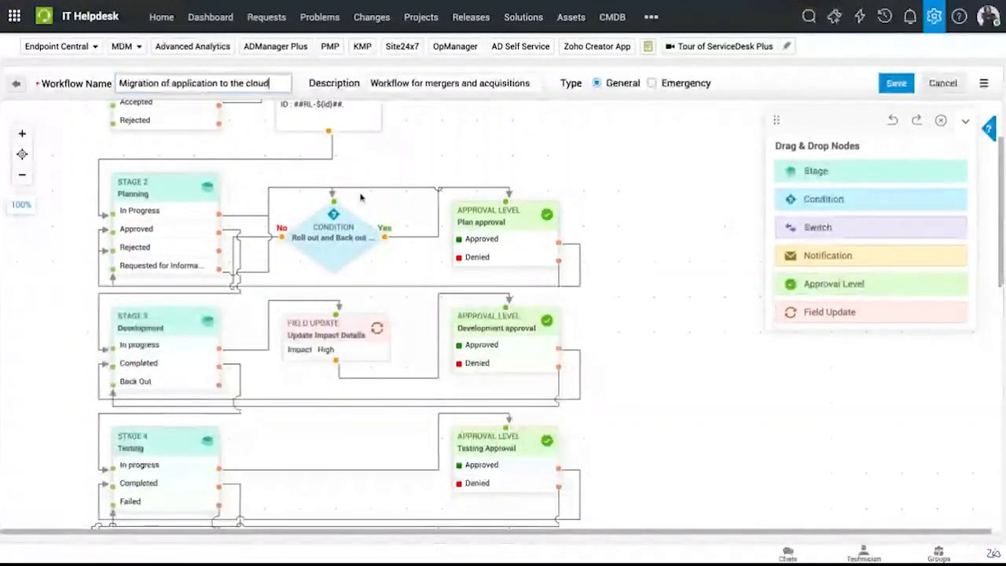
scroll(338, 222, down, 4)
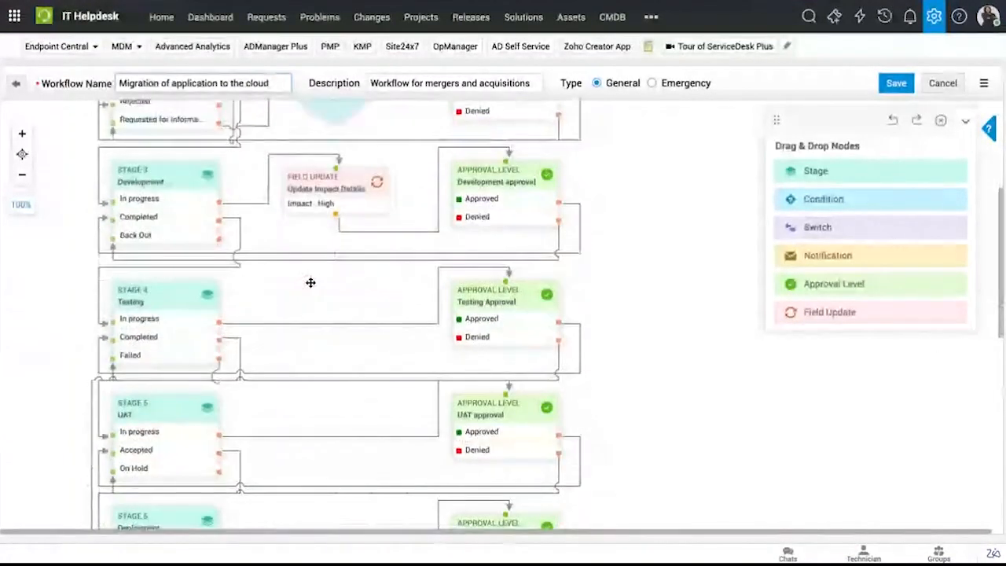
scroll(311, 283, down, 2)
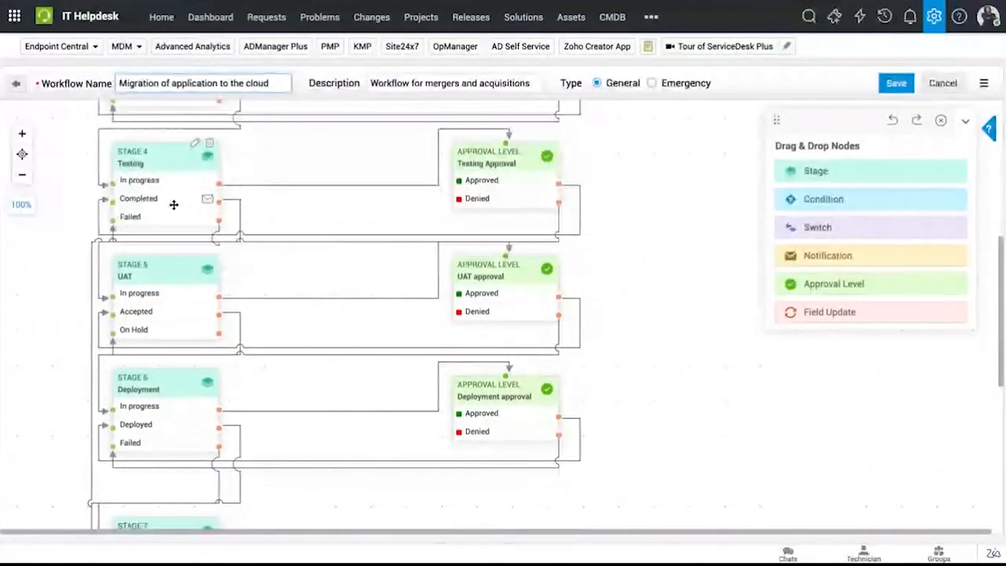
scroll(173, 204, down, 2)
scroll(188, 205, down, 2)
scroll(213, 393, down, 6)
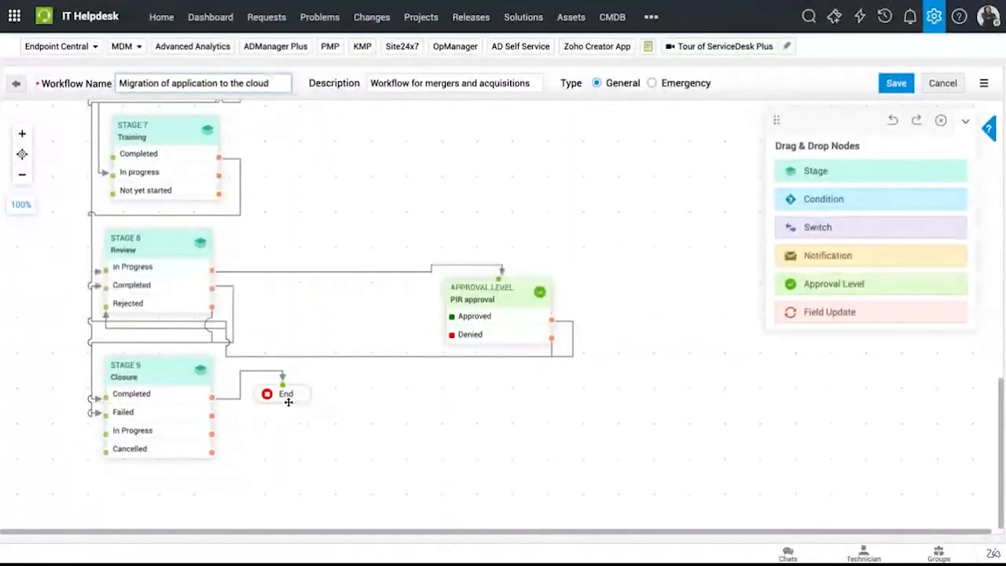
- Move the End node below the Closure stage, and close the workflow editor without saving
drag(288, 402, 289, 507)
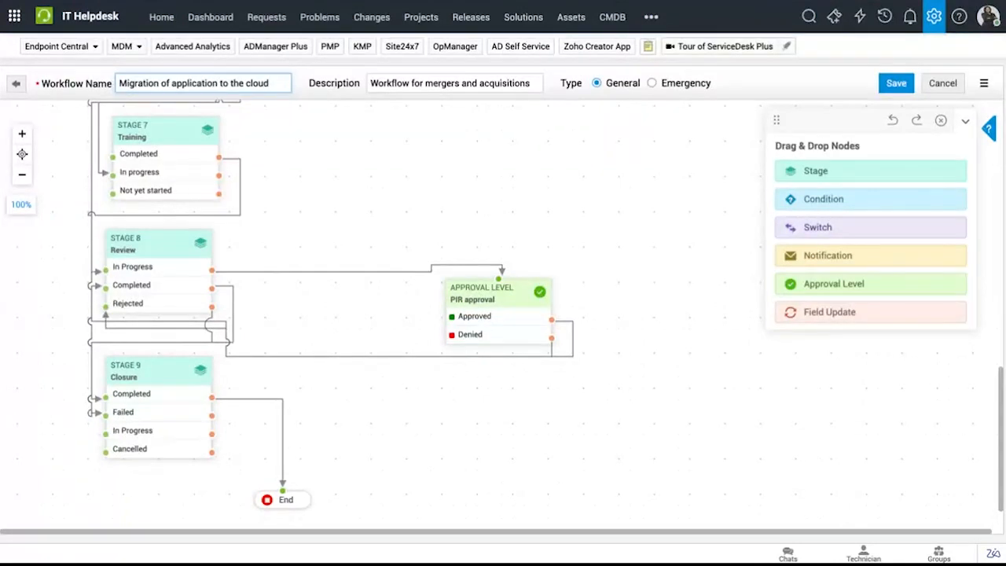
scroll(165, 236, up, 2)
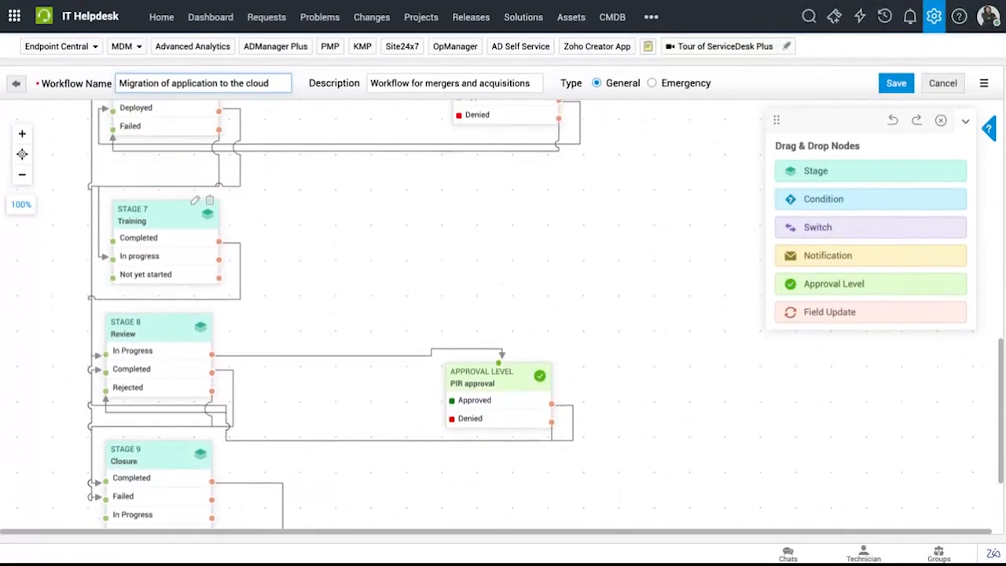
scroll(231, 212, up, 3)
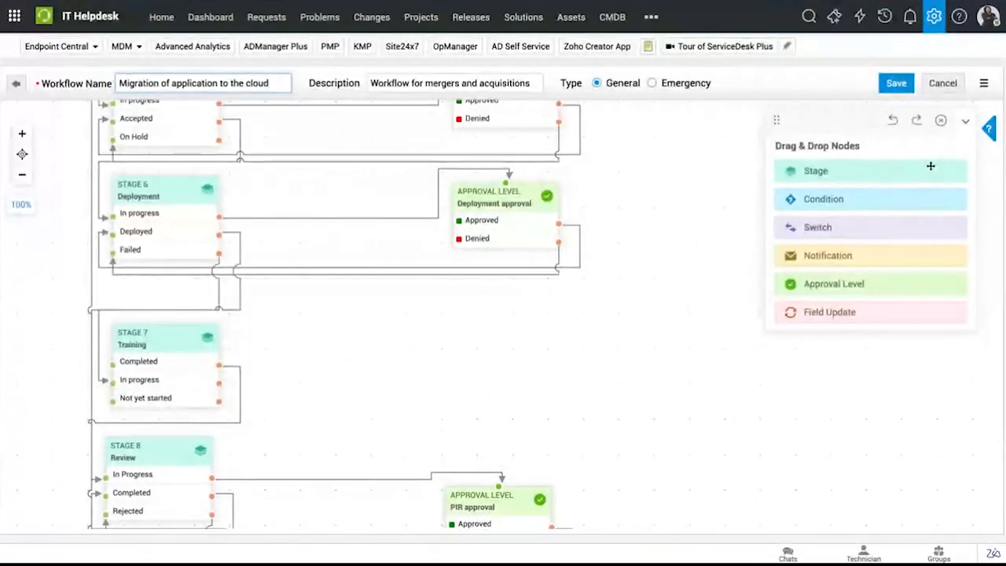
click(943, 82)
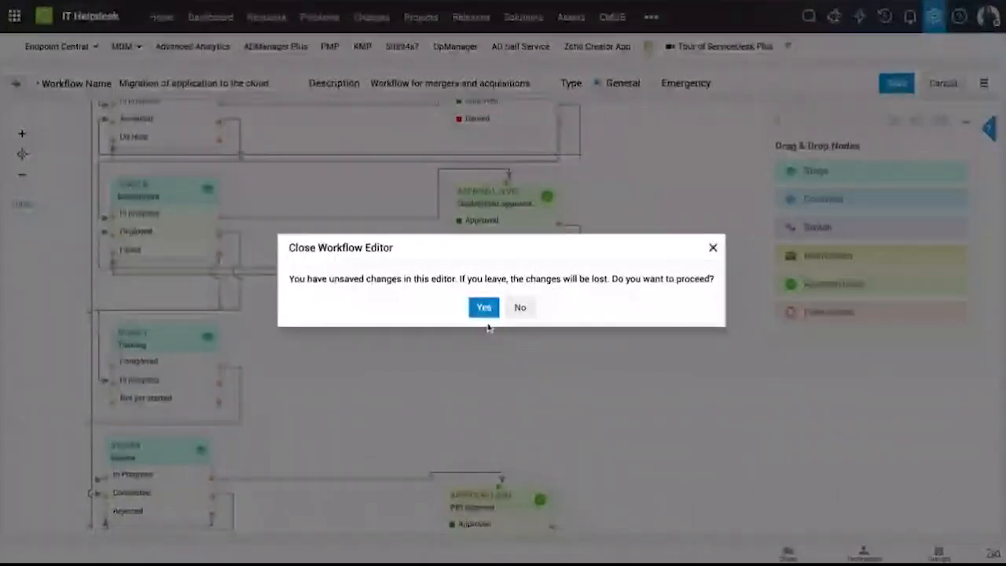
click(483, 307)
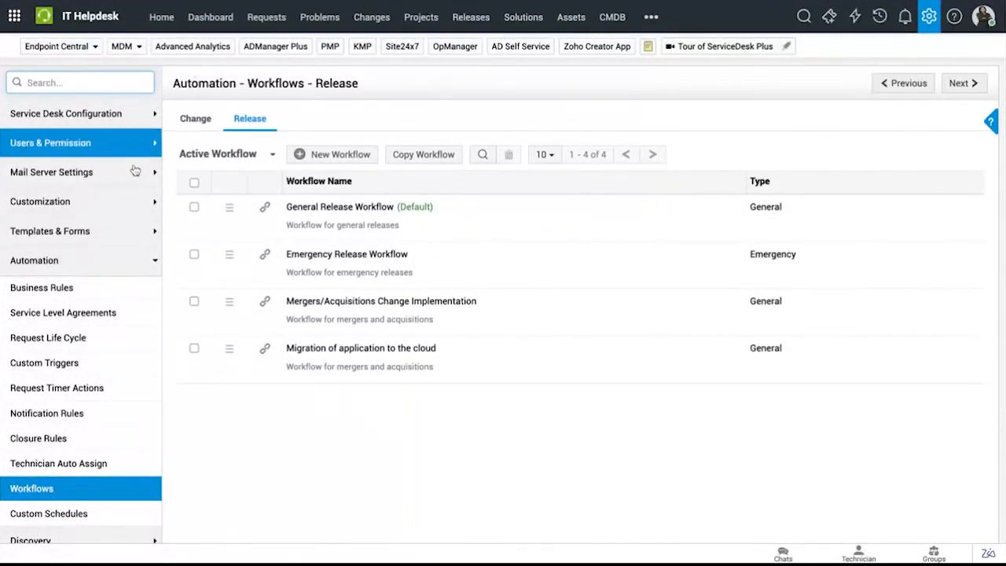
- Review the Project Management customization: project types, statuses and roles, including the permissions offered for a new project role
click(124, 201)
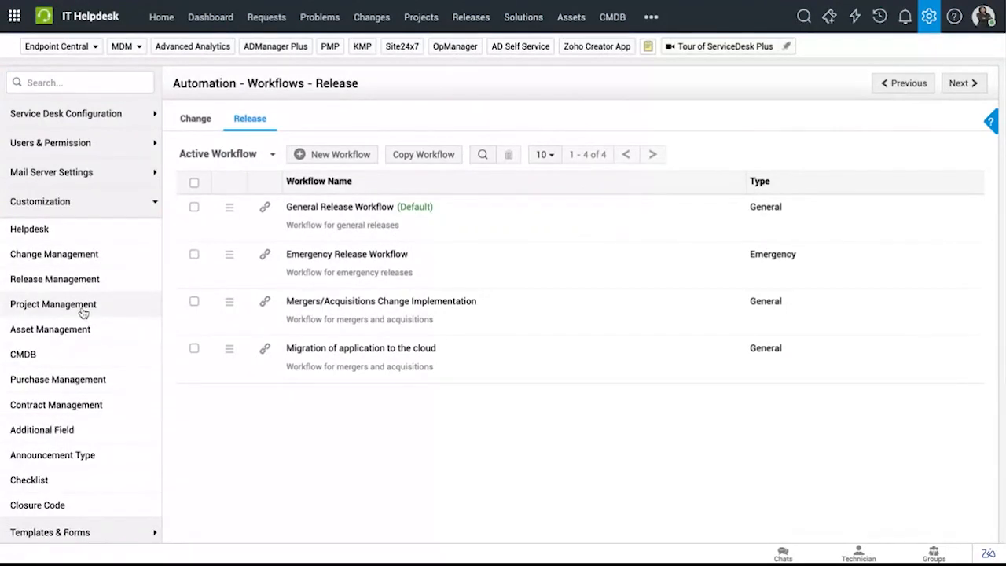
click(85, 313)
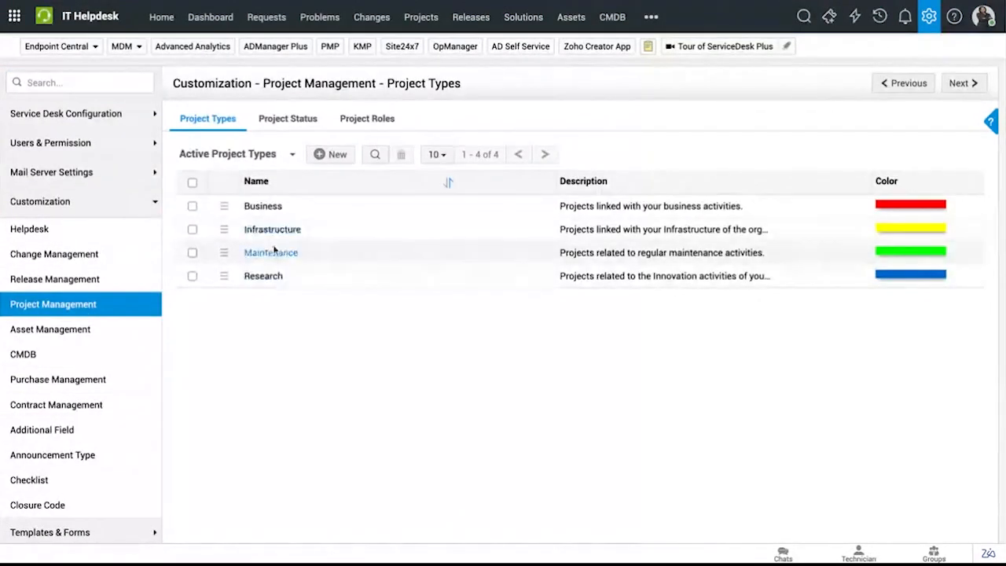
click(293, 122)
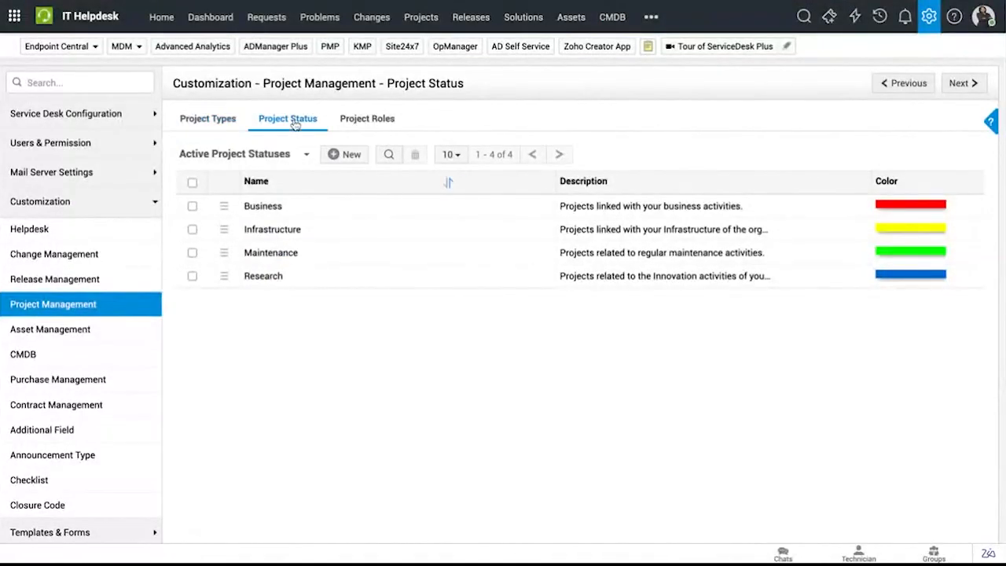
click(380, 124)
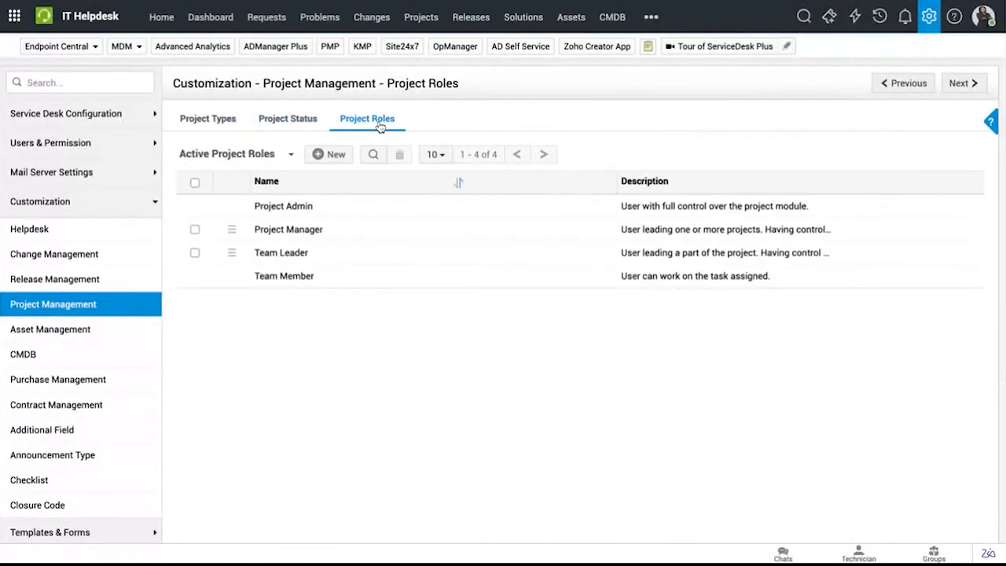
click(333, 155)
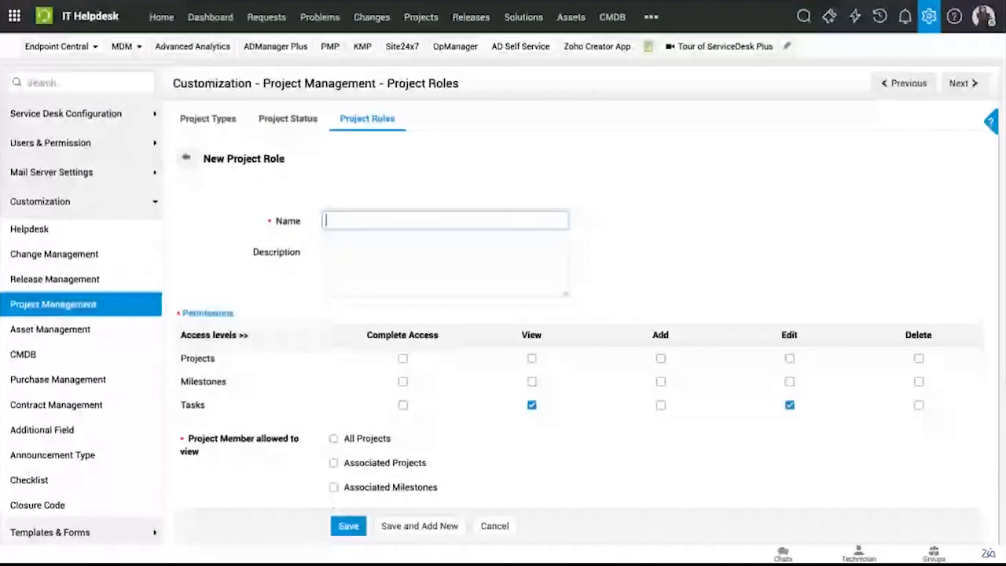
scroll(361, 180, down, 1)
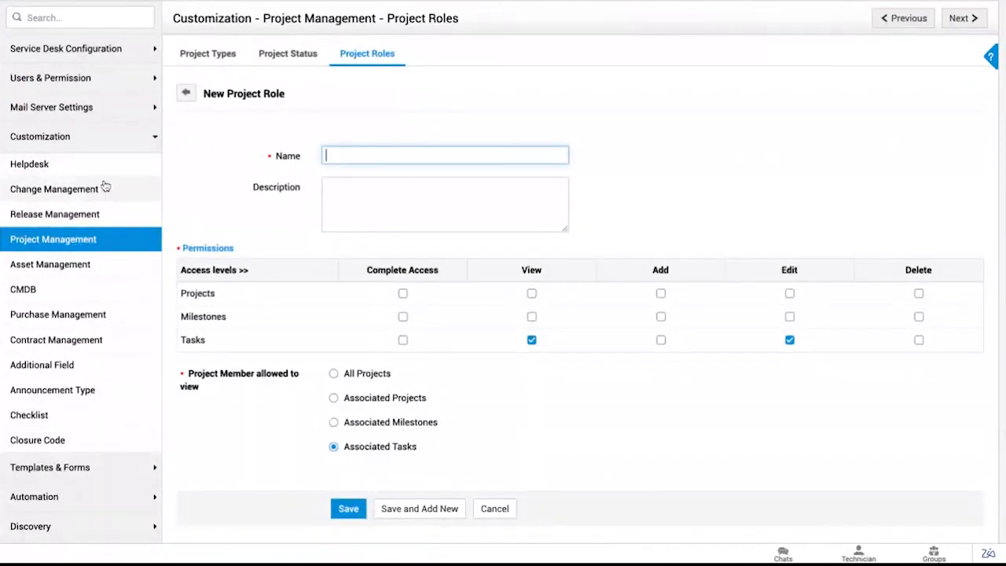
- Review the Release Management customization: the Submission stage's statuses, release roles, the new release role form and downtime types
click(66, 212)
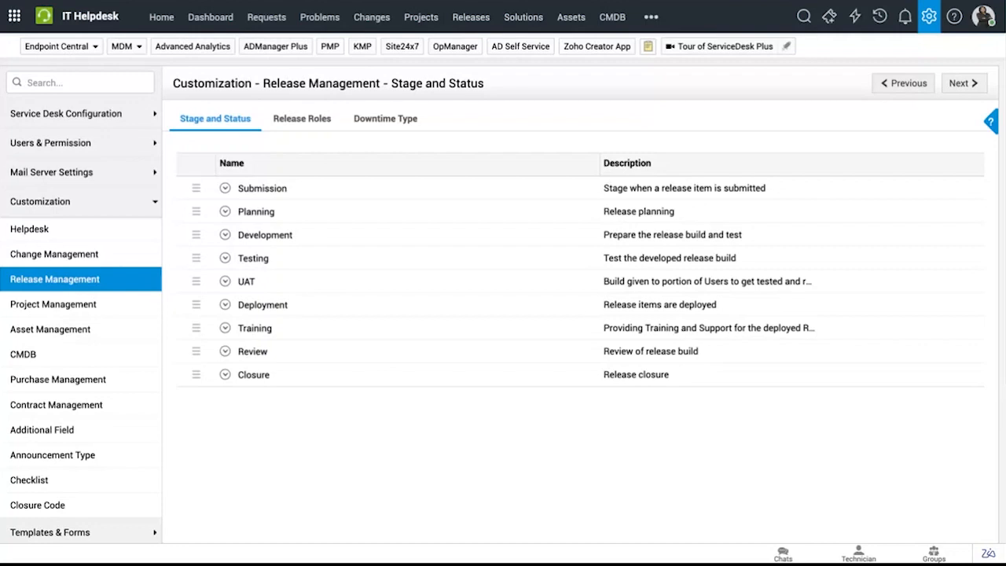
click(225, 189)
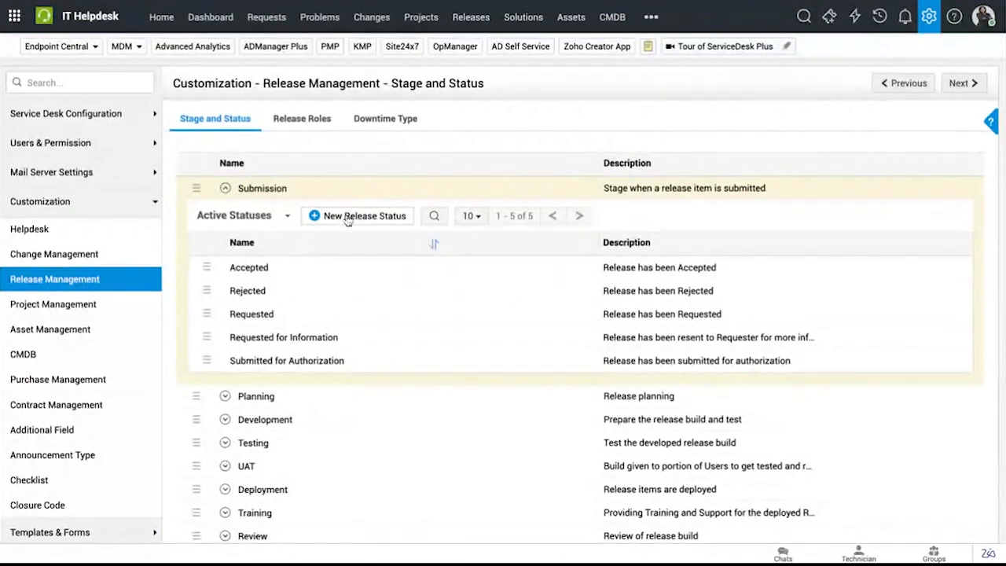
click(311, 129)
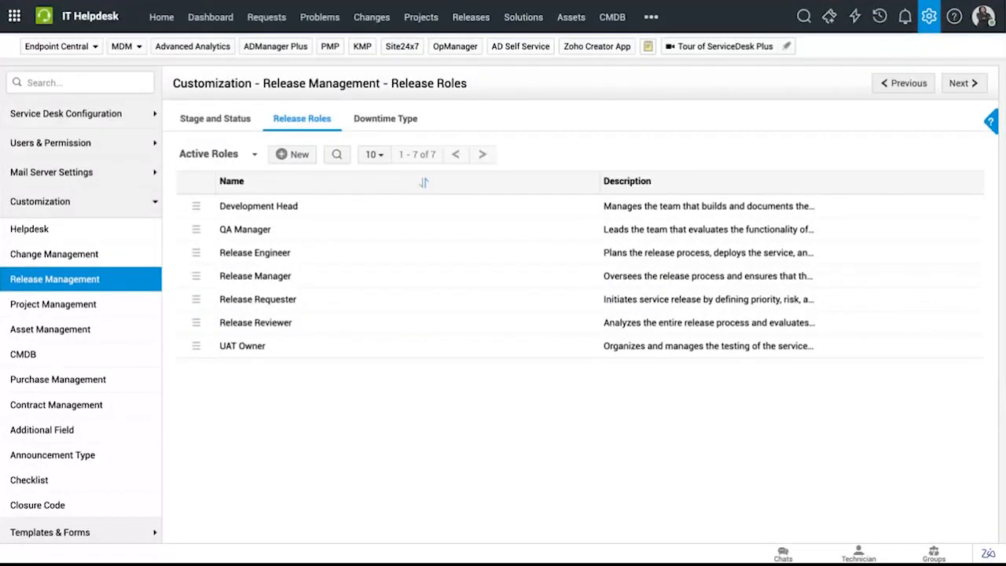
click(296, 156)
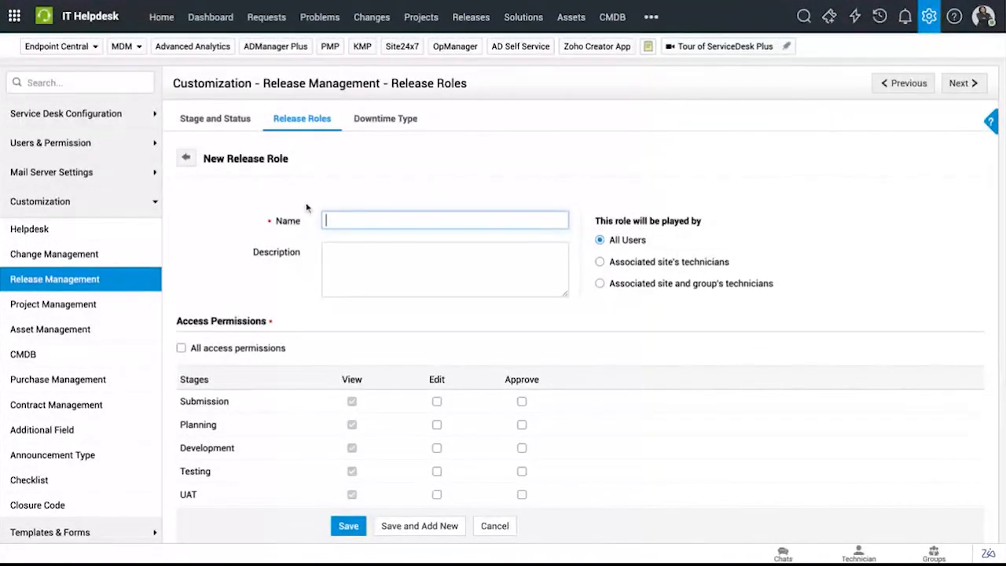
click(404, 123)
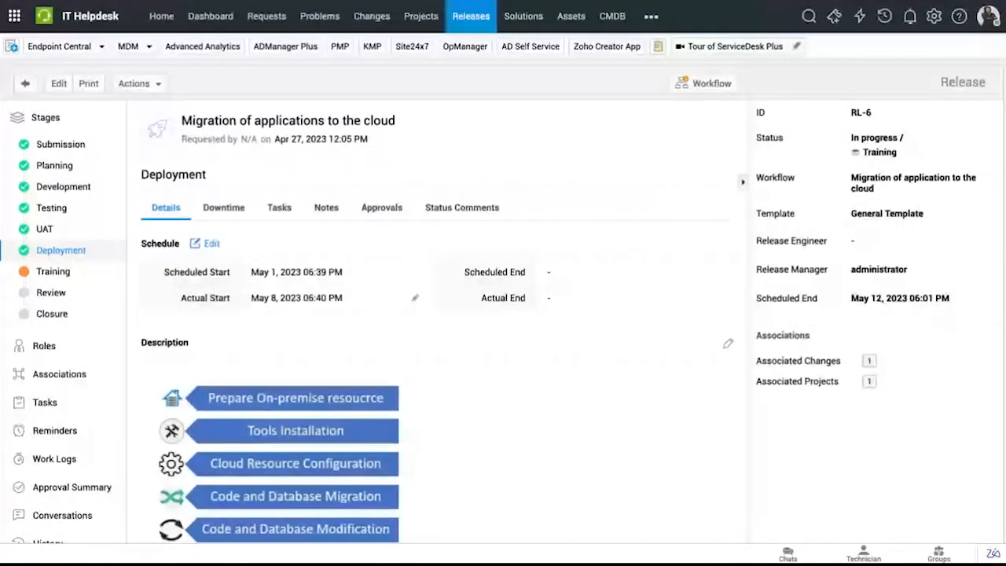
- View the downtime scheduled in the Deployment stage of the release "Migration of applications to the cloud"
click(234, 207)
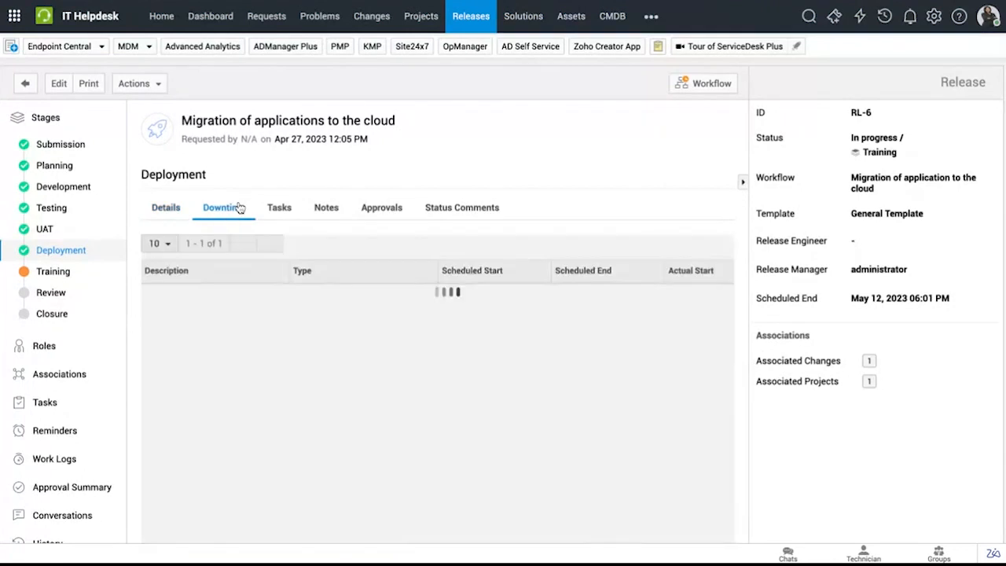